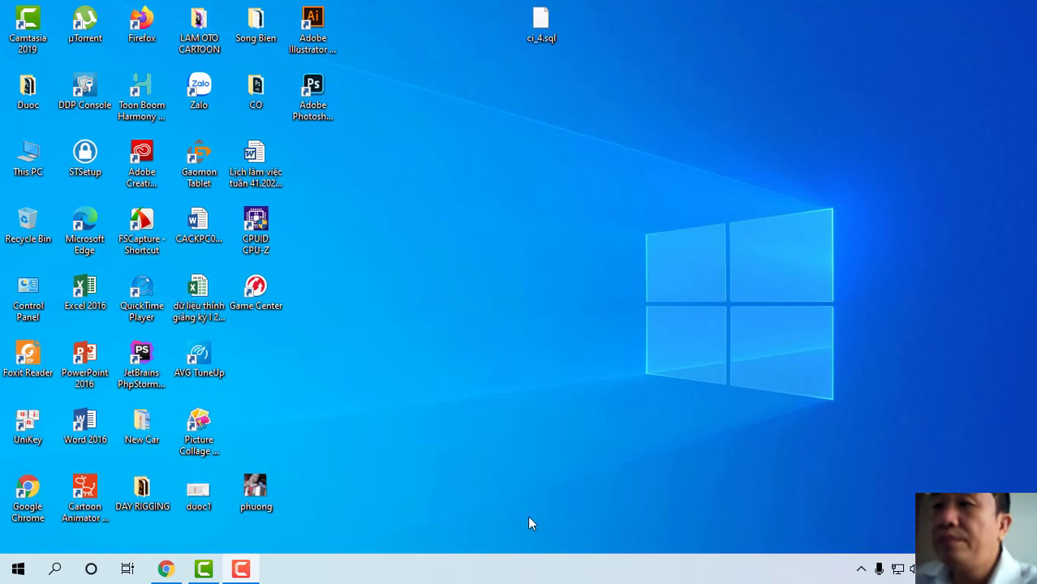
Launch Word 2016 from its desktop icon
double_click(89, 427)
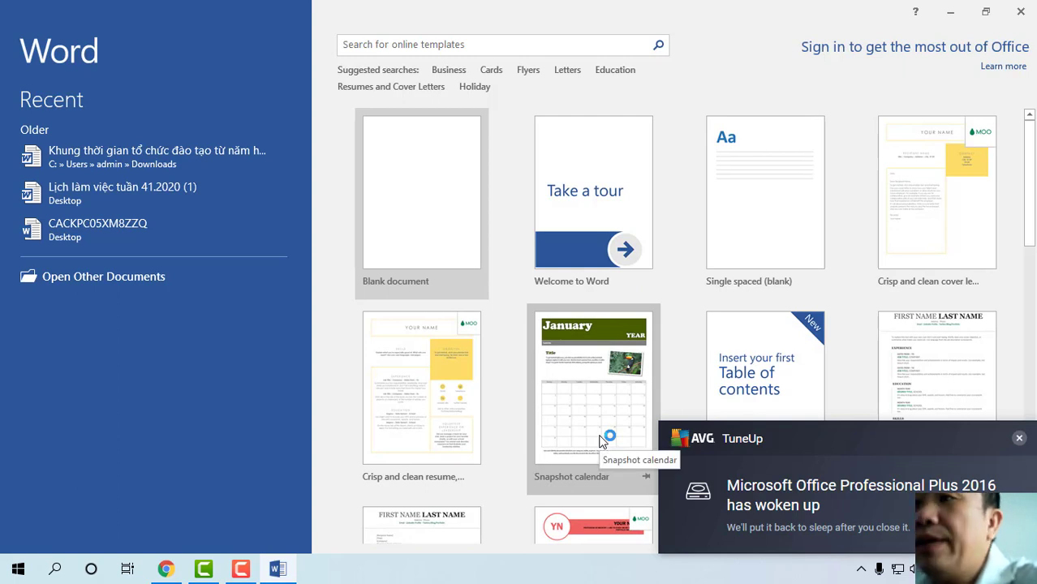
Dismiss the AVG TuneUp notification and create a blank document
click(1019, 438)
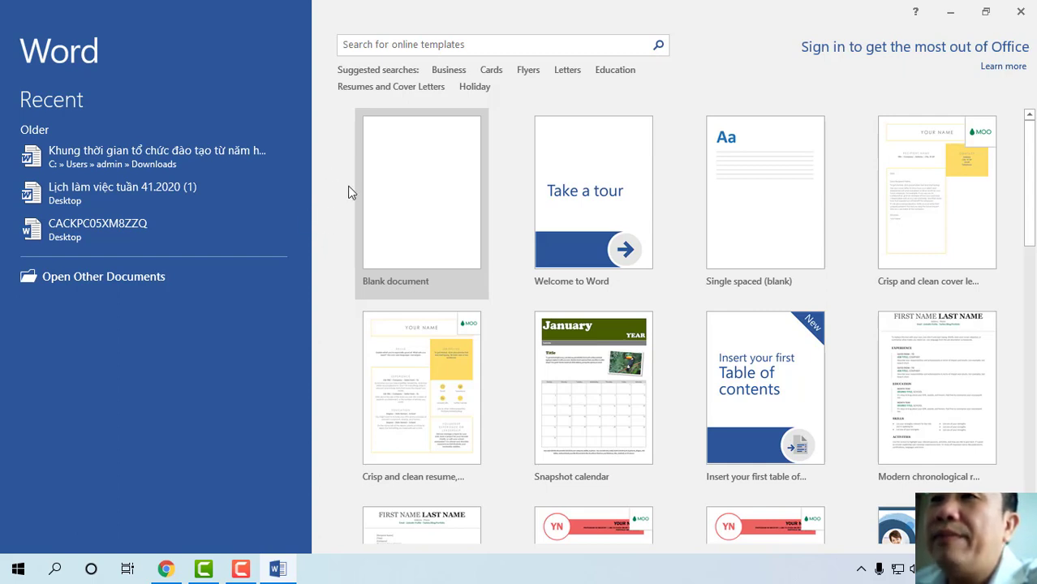
click(409, 181)
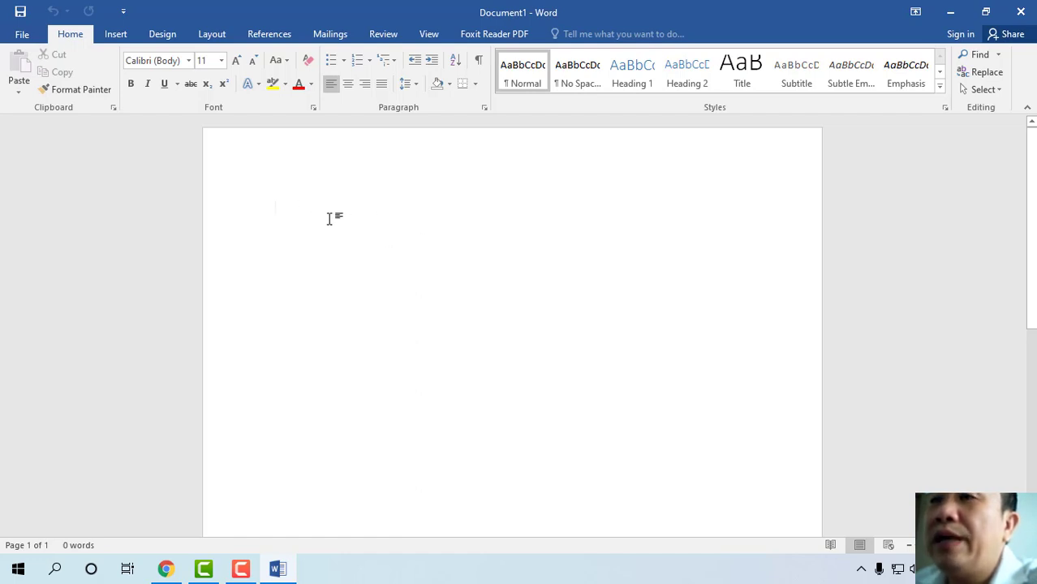
Show the horizontal and vertical rulers around the blank page
click(428, 35)
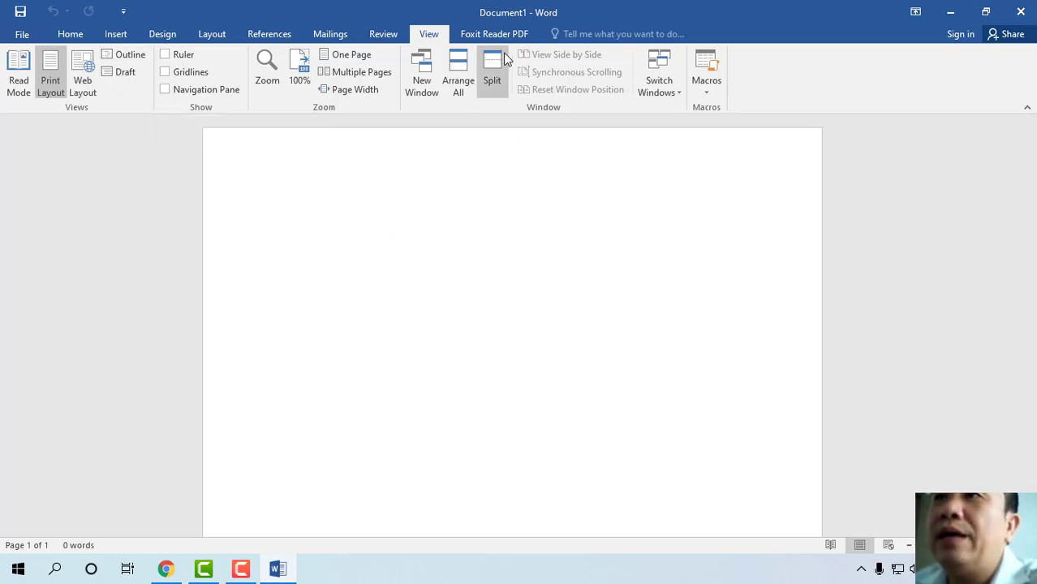
click(166, 55)
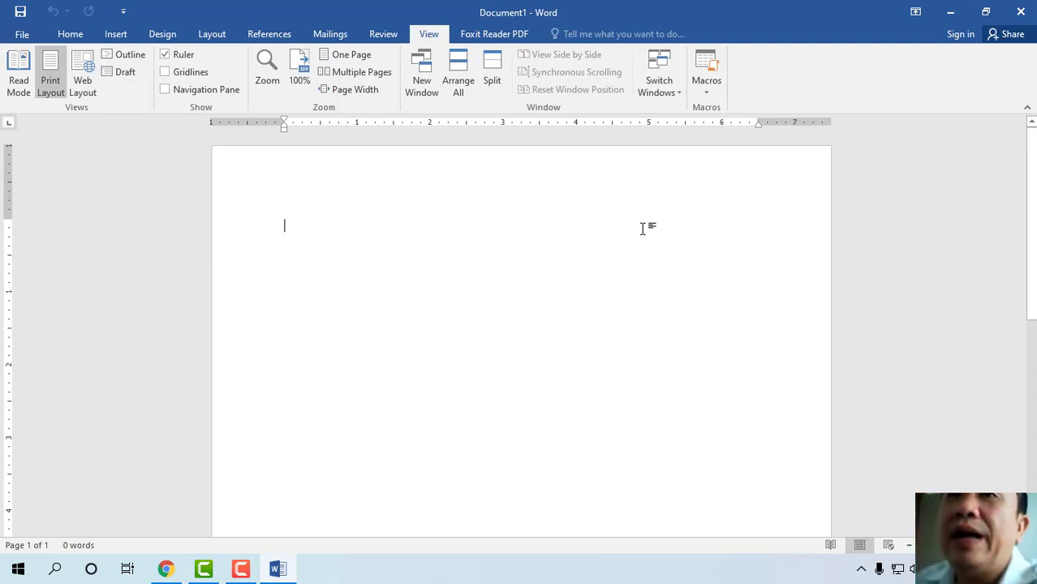
click(78, 41)
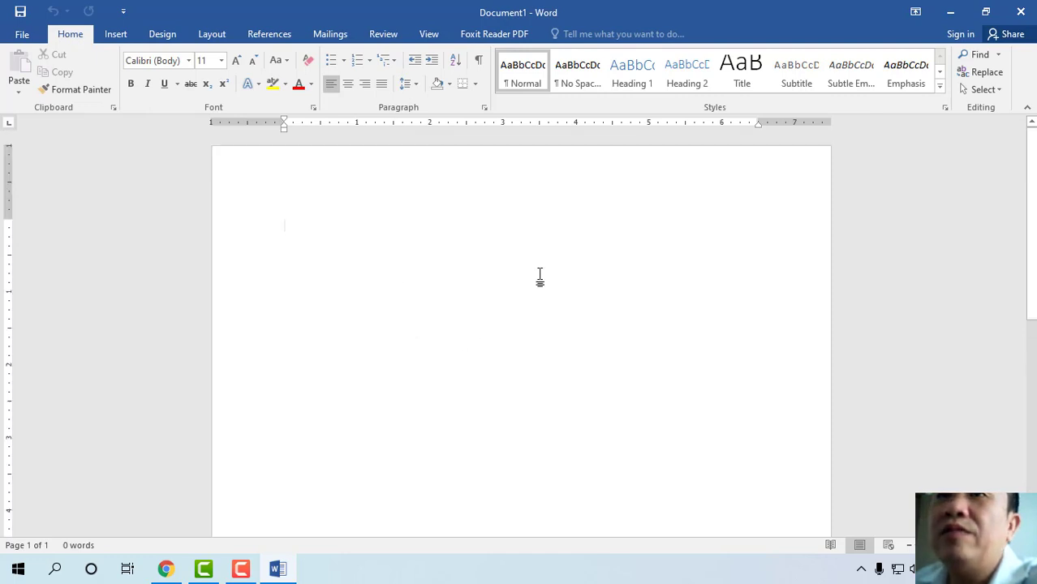
click(114, 37)
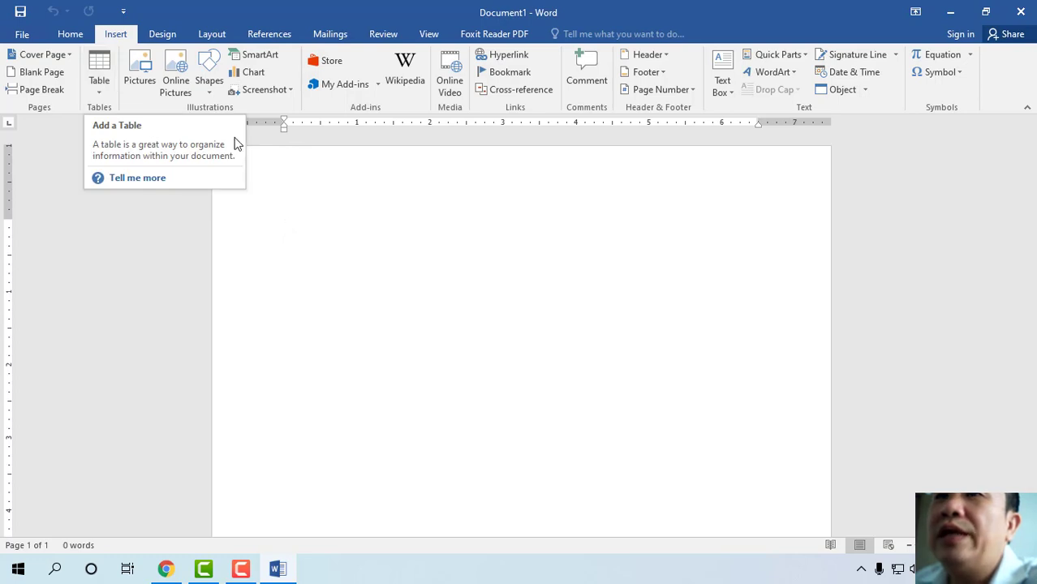
click(69, 36)
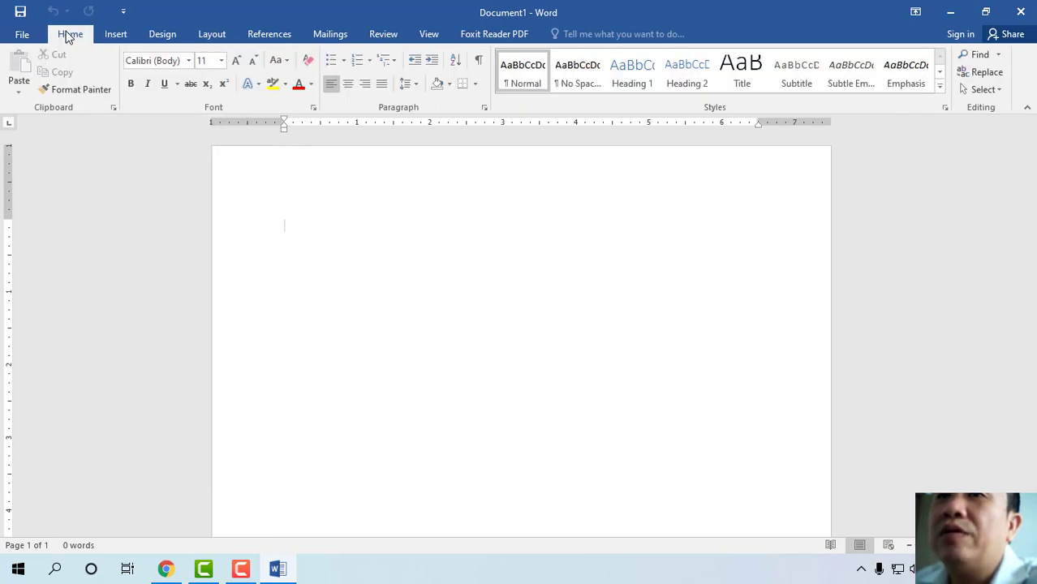
click(211, 34)
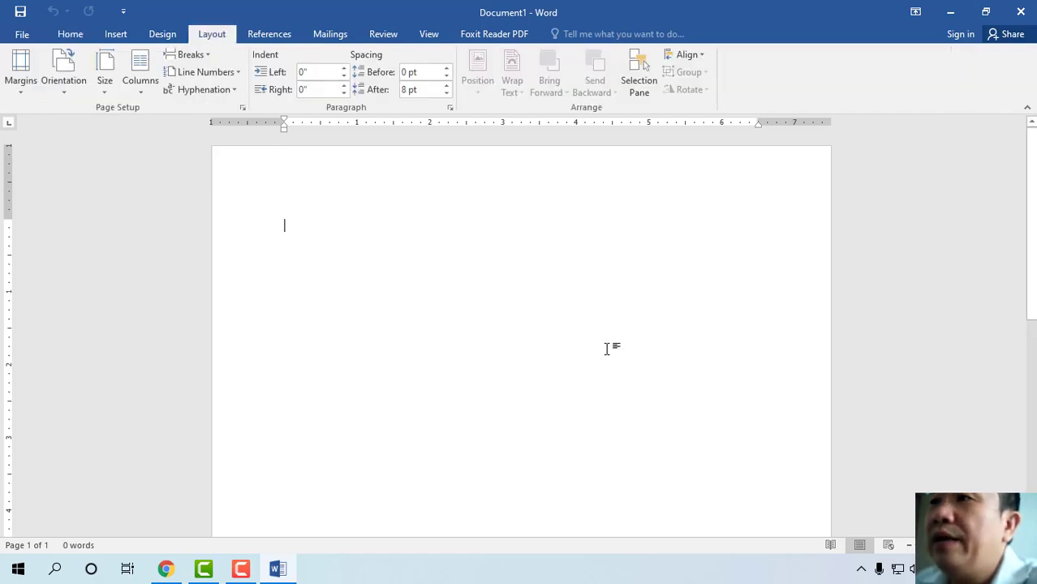
click(116, 34)
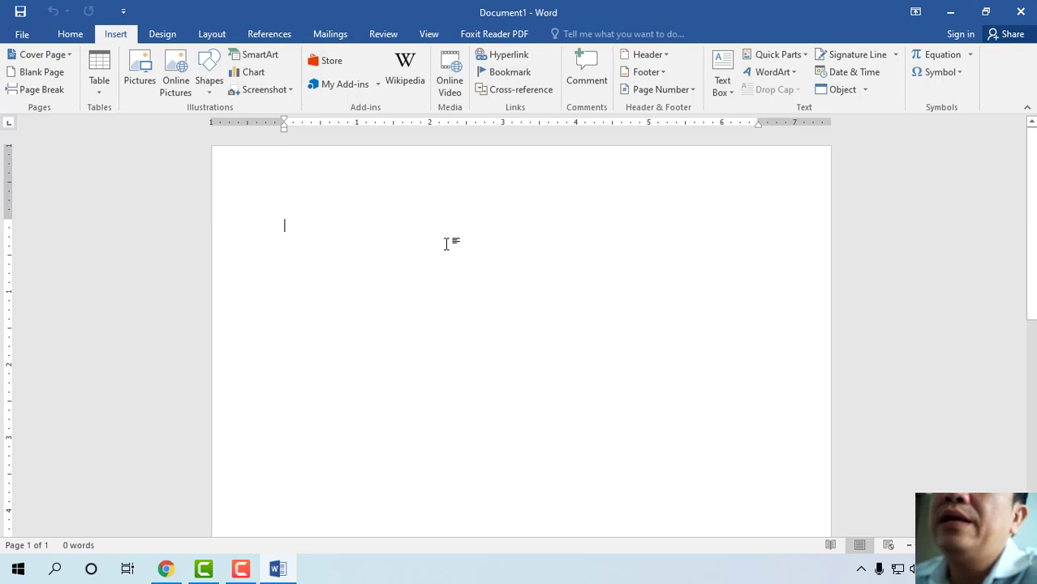
Lay out the empty document in two columns, then switch to Chrome
click(212, 33)
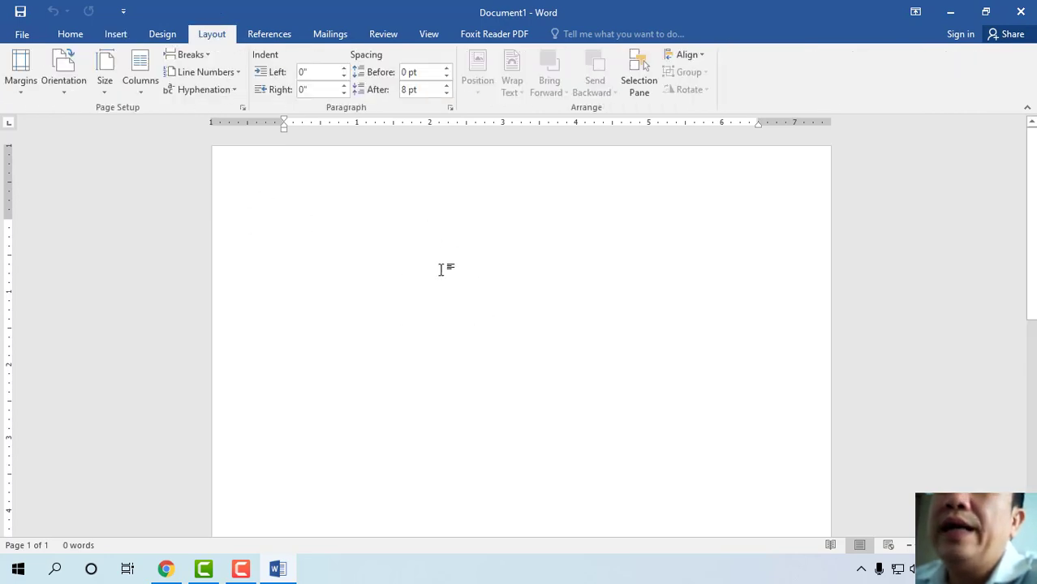
click(140, 89)
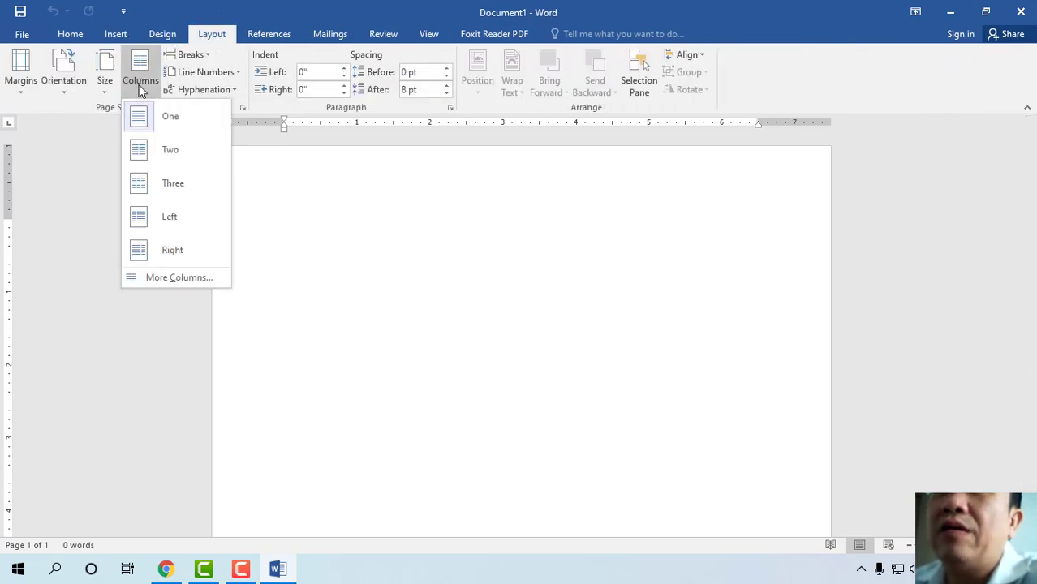
click(170, 152)
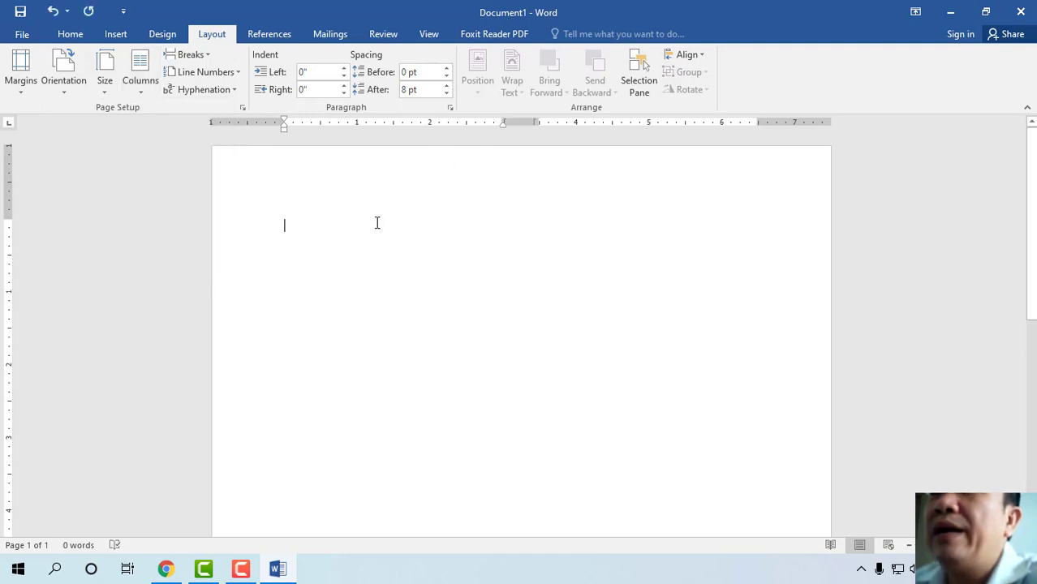
click(141, 84)
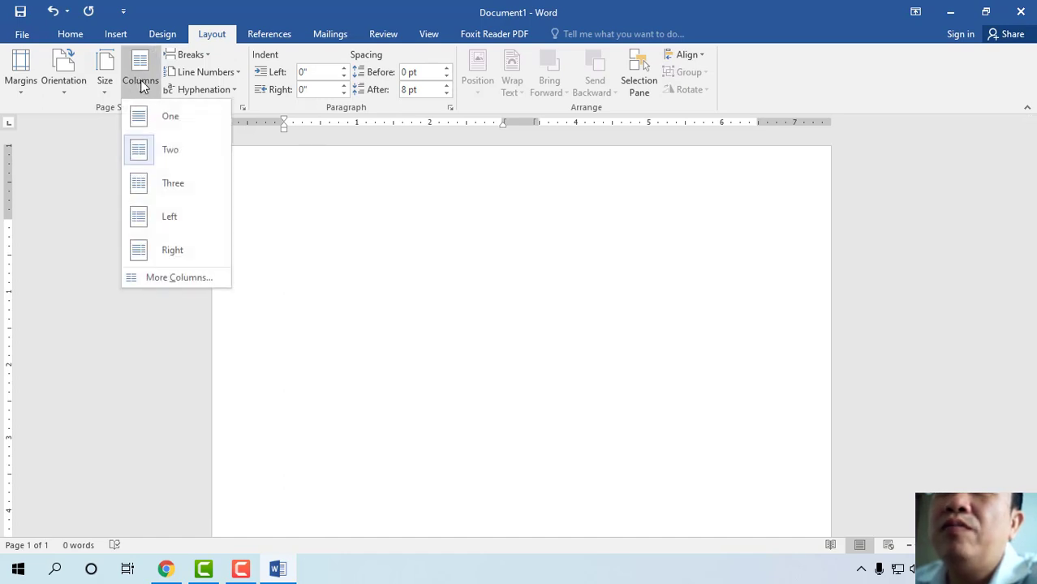
click(164, 151)
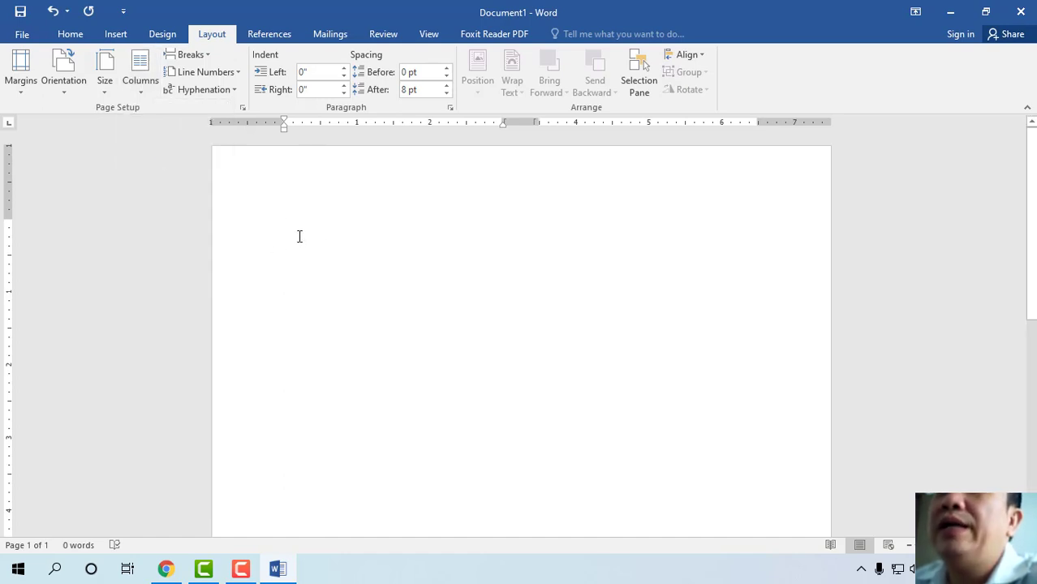
click(165, 568)
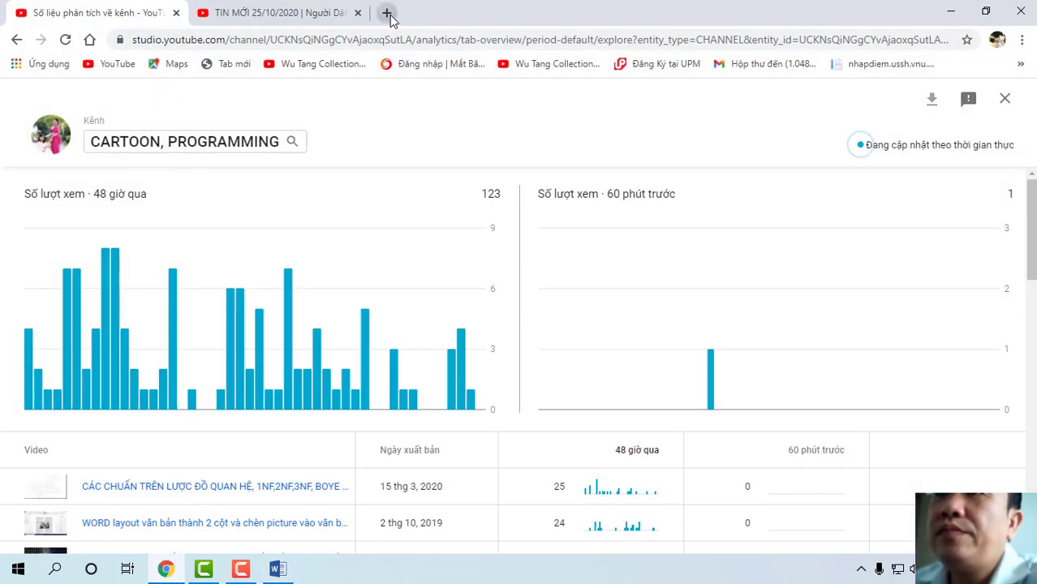
Go to dantri.com.vn in a new tab and open the lead rescue-boat article
click(387, 13)
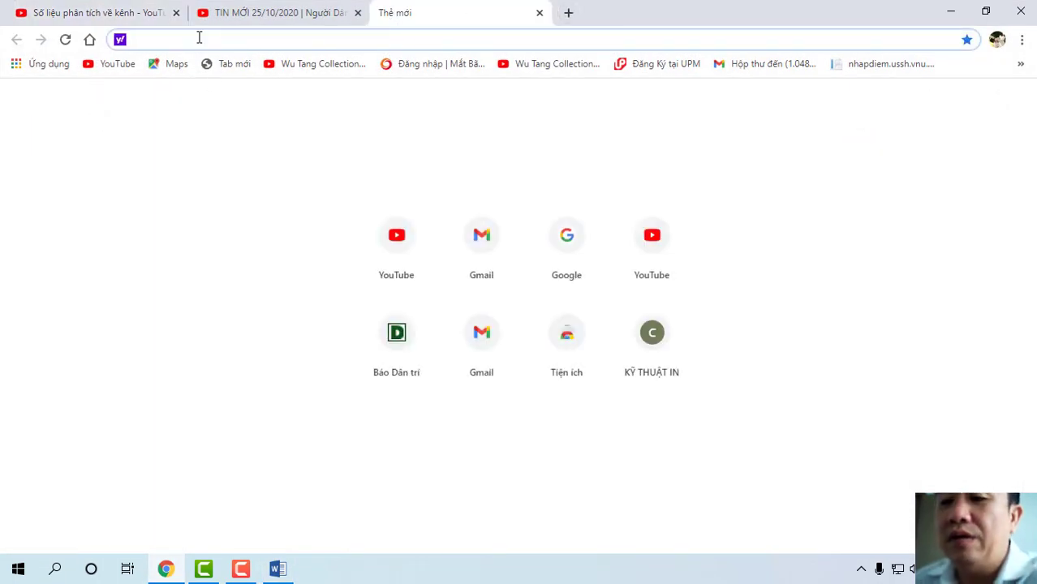
text(dantri.com.vn)
key(Return)
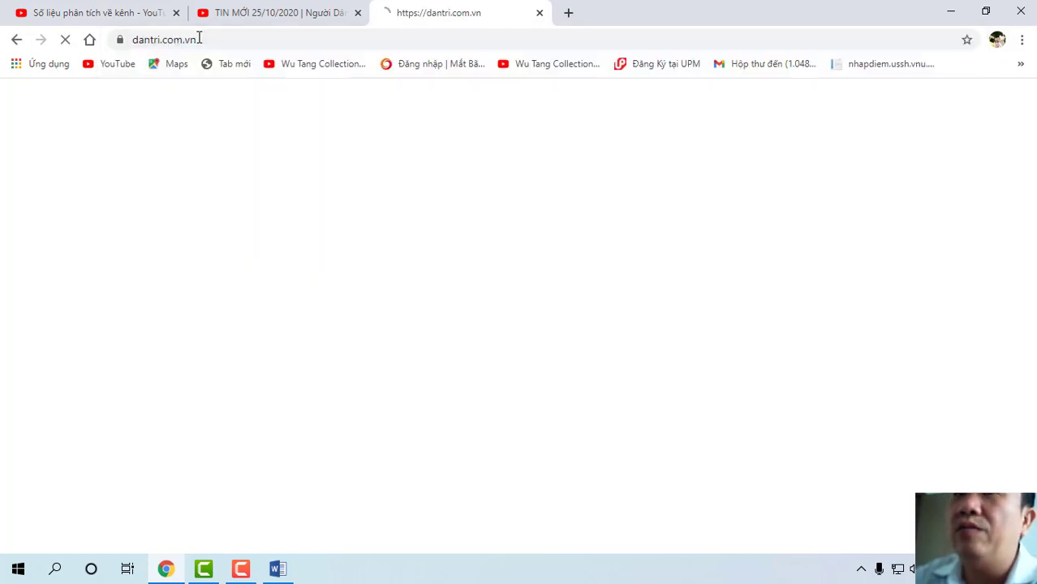
scroll(289, 163, down, 2)
scroll(276, 188, down, 3)
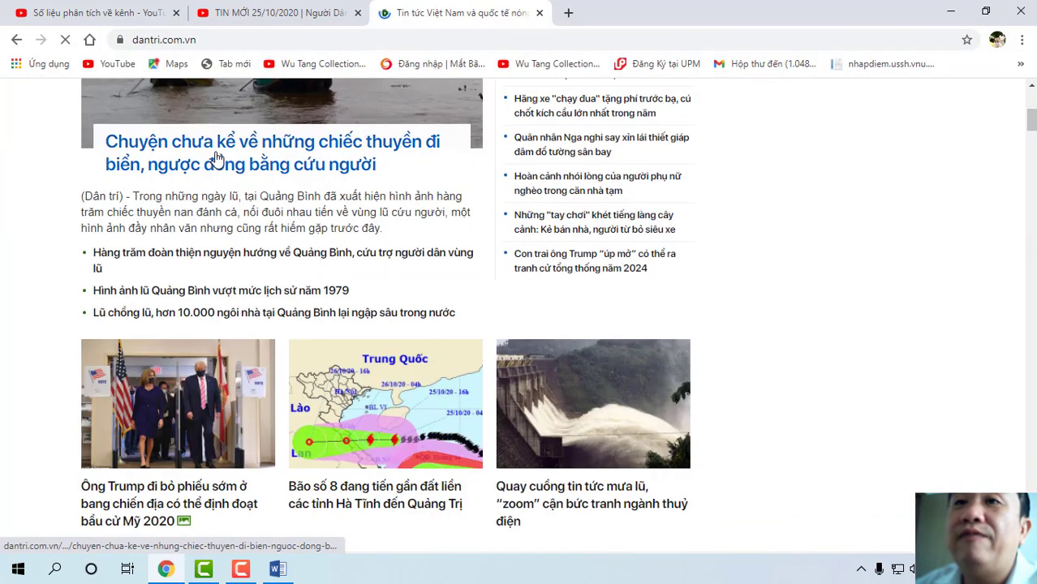
scroll(245, 145, down, 1)
scroll(245, 144, up, 1)
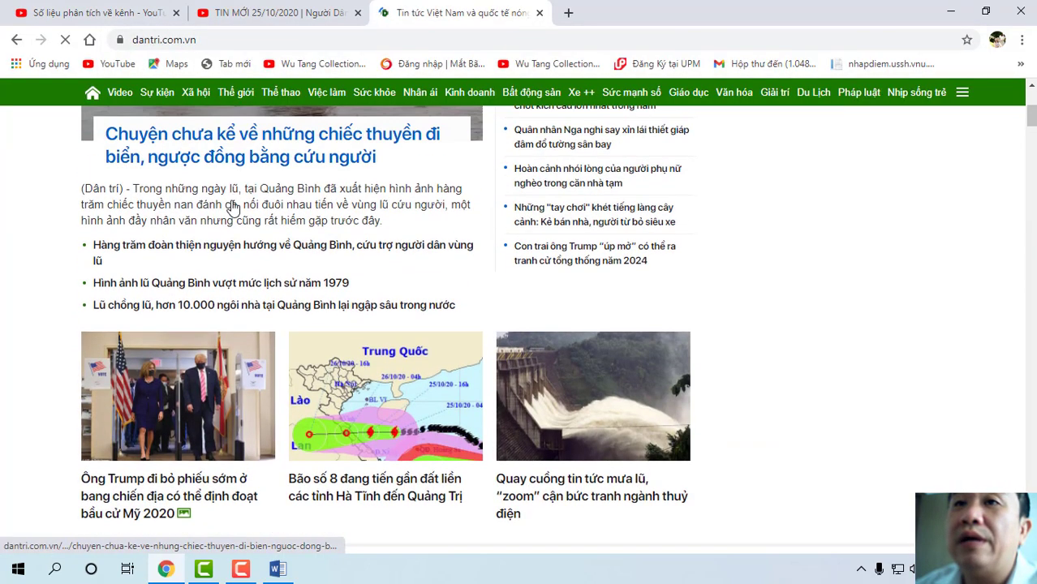
click(243, 153)
Copy the article's opening paragraphs and return to Word
scroll(272, 268, down, 1)
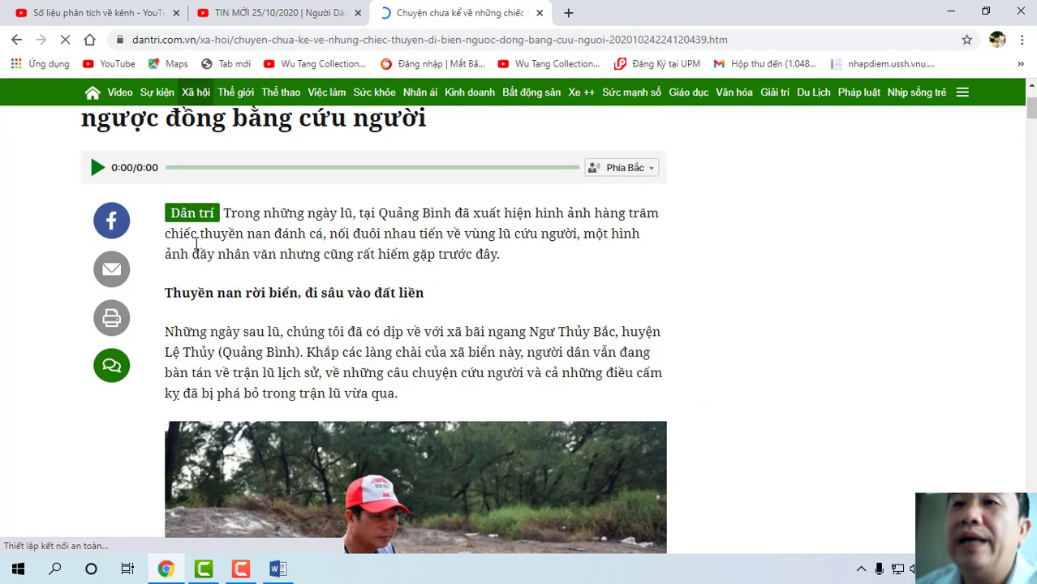
drag(223, 213, 408, 403)
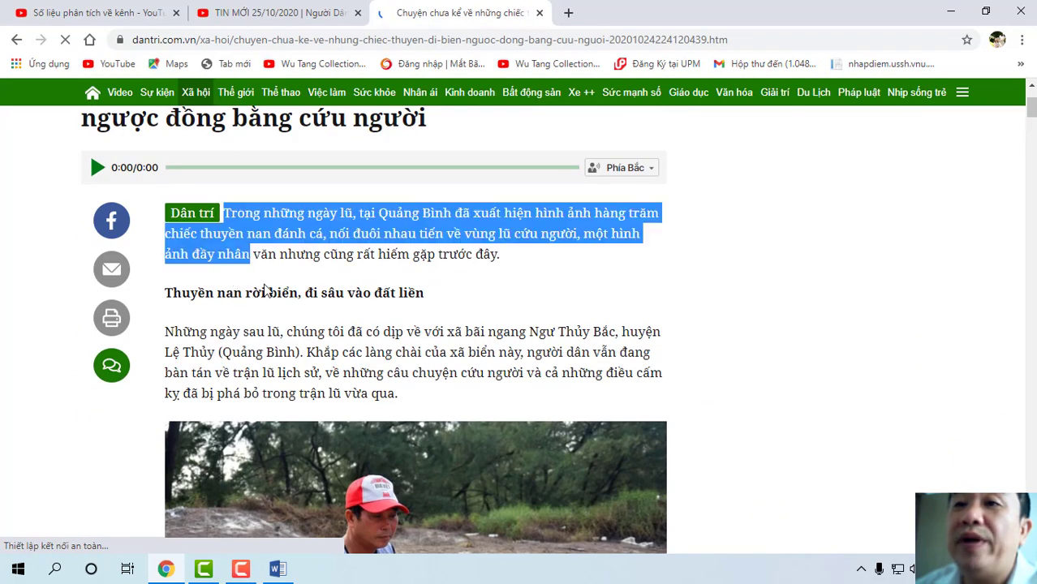
right_click(359, 246)
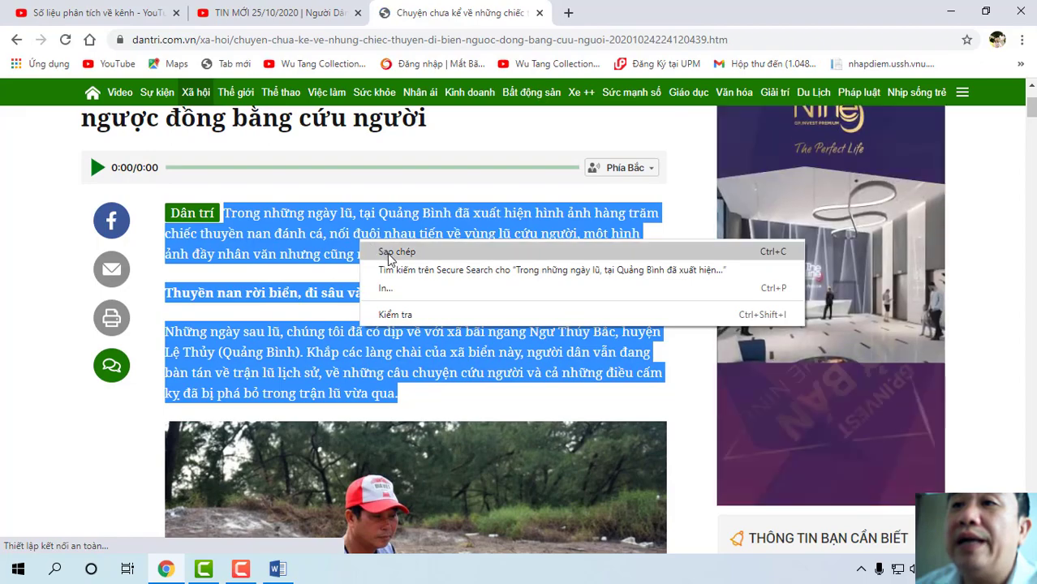
click(382, 249)
scroll(365, 523, down, 3)
scroll(365, 523, down, 2)
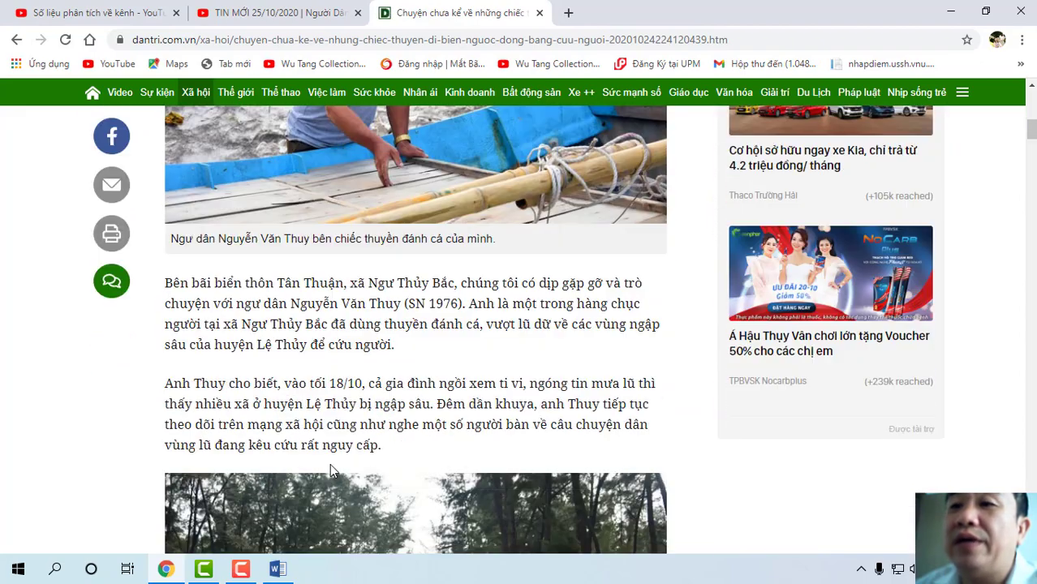
click(280, 570)
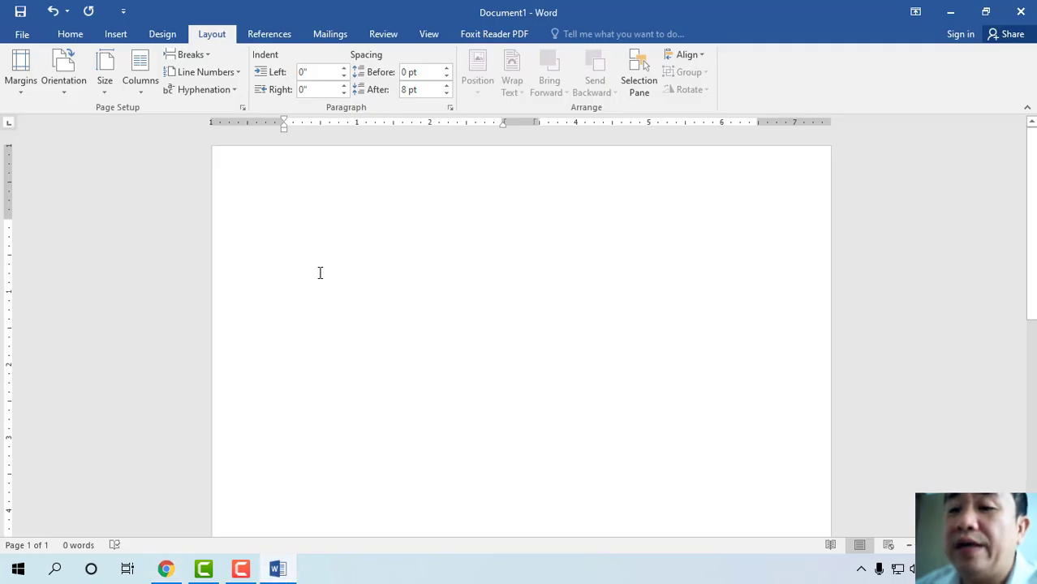
Paste the copied article text into the document twice, on separate lines
key(ctrl+v)
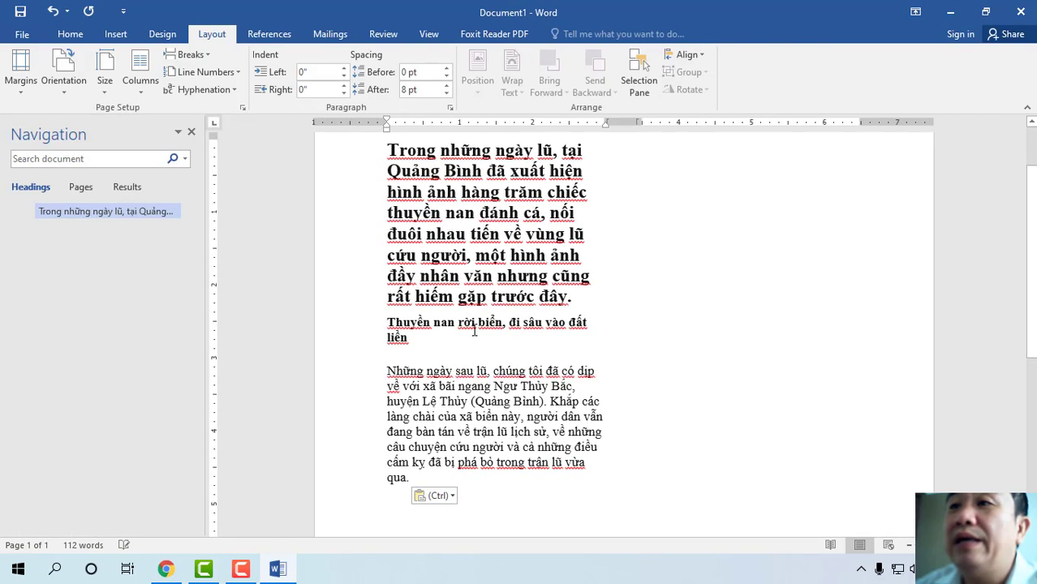
key(Return)
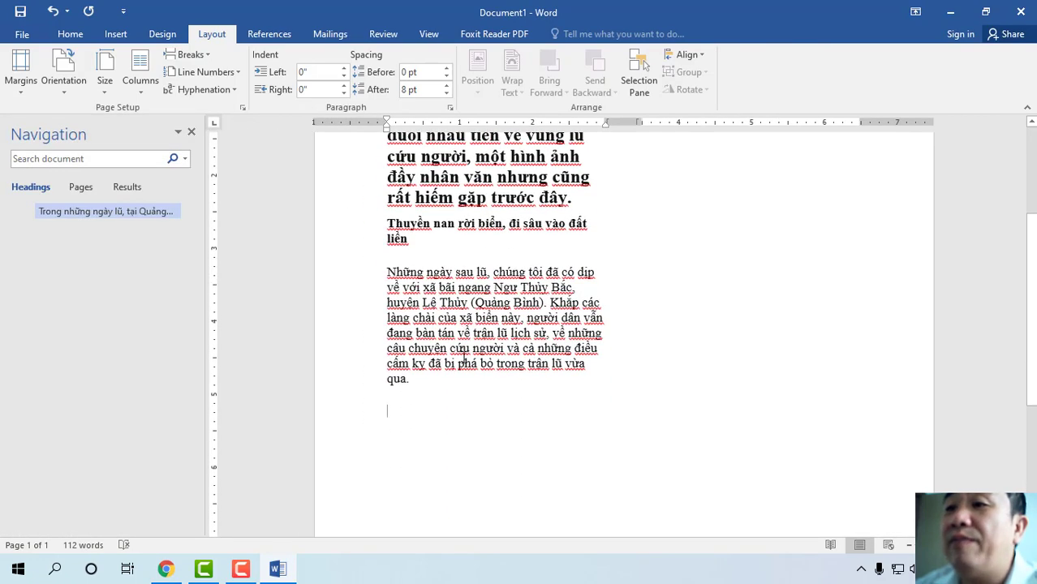
key(ctrl+v)
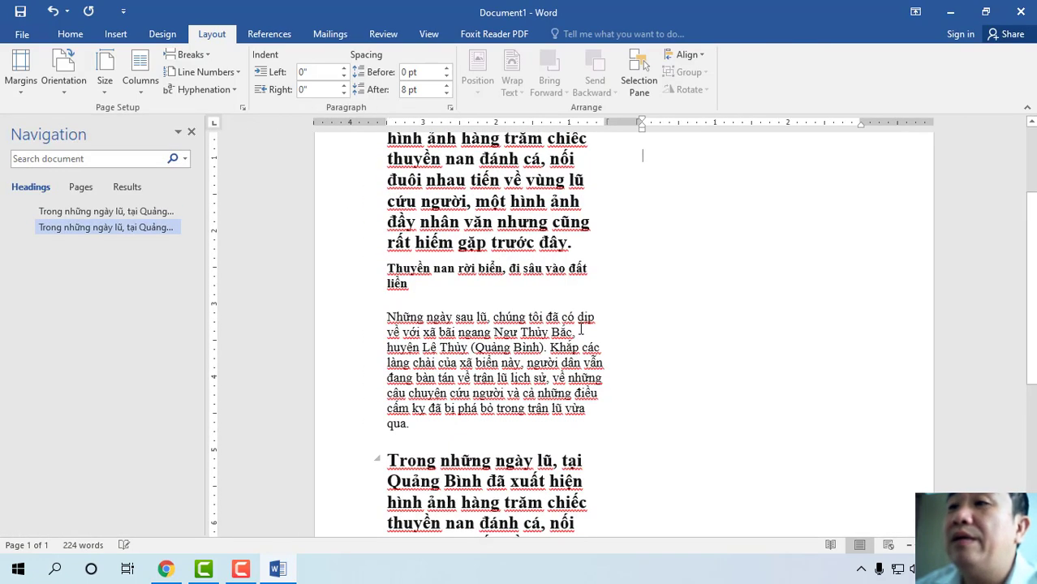
scroll(524, 363, down, 2)
scroll(503, 398, down, 3)
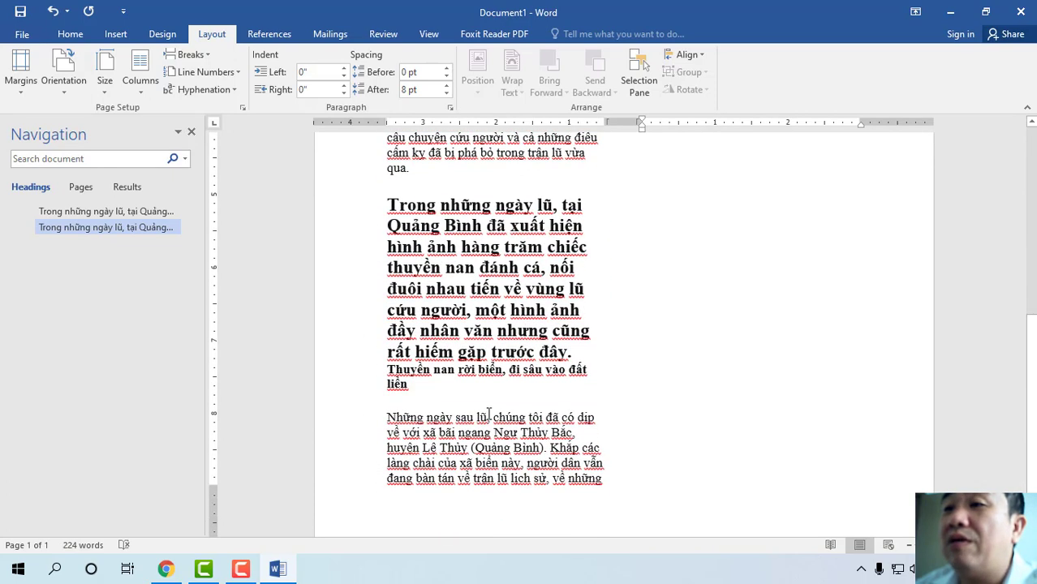
scroll(479, 438, down, 1)
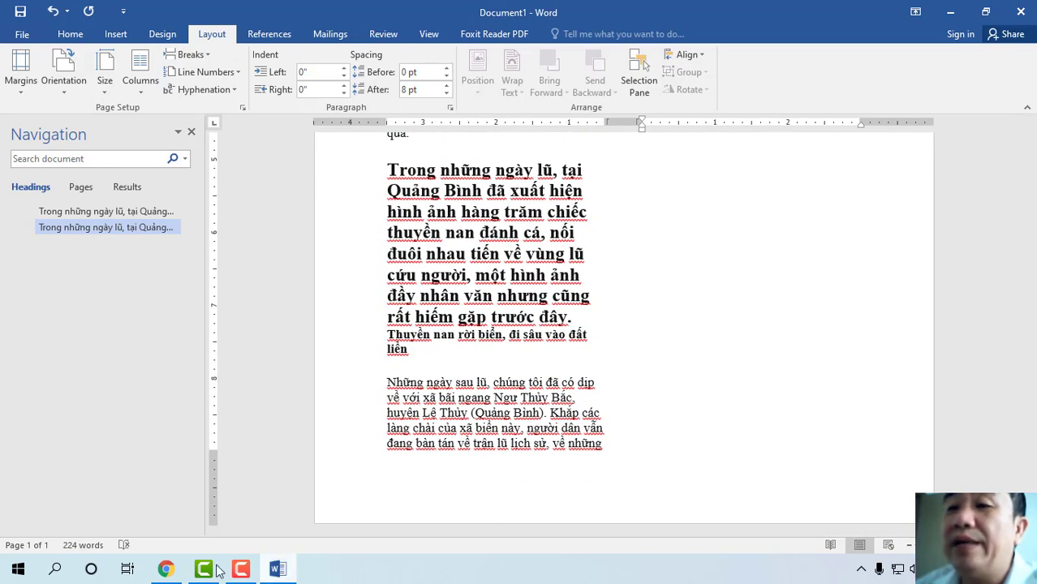
Copy the two article paragraphs beginning 'Bên bãi biển' from Chrome and return to Word
click(166, 569)
scroll(389, 373, down, 1)
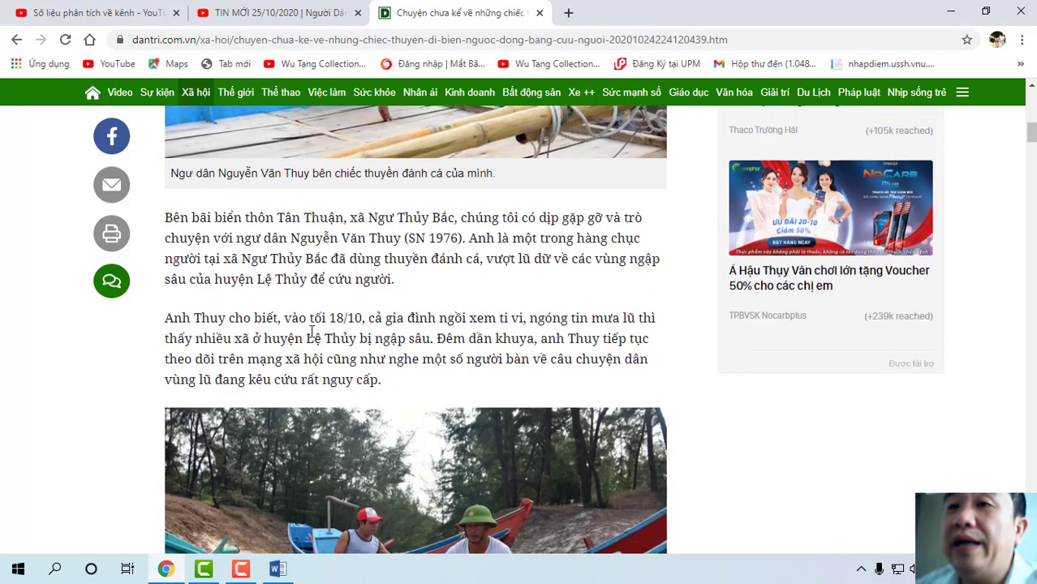
drag(165, 203, 408, 387)
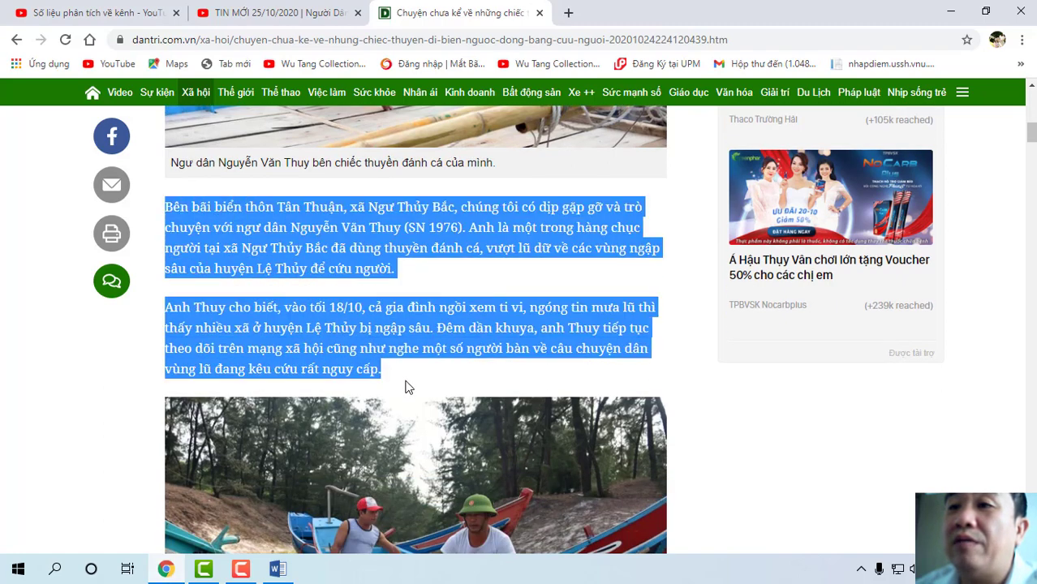
right_click(332, 329)
click(361, 342)
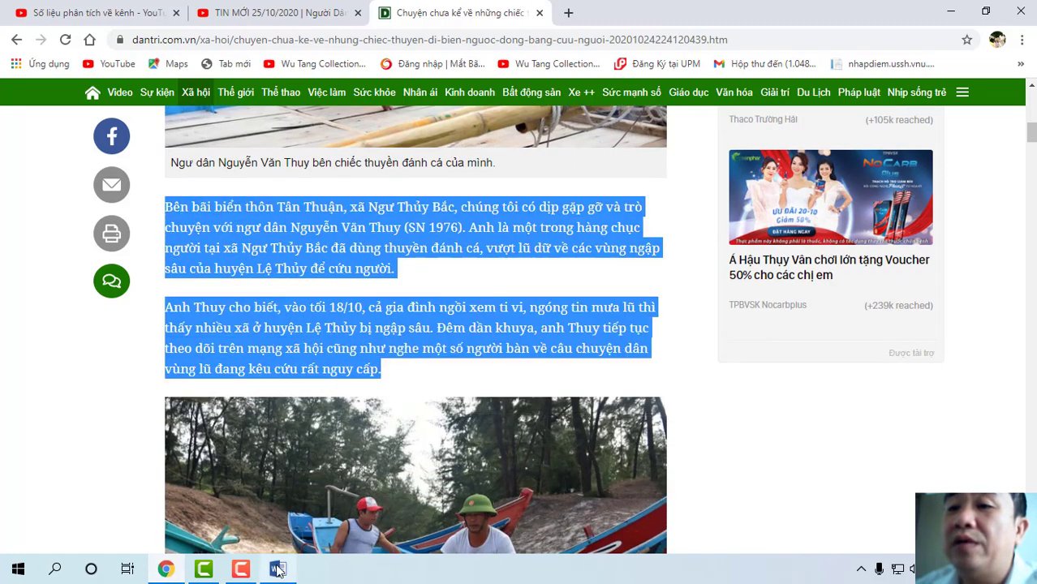
click(278, 569)
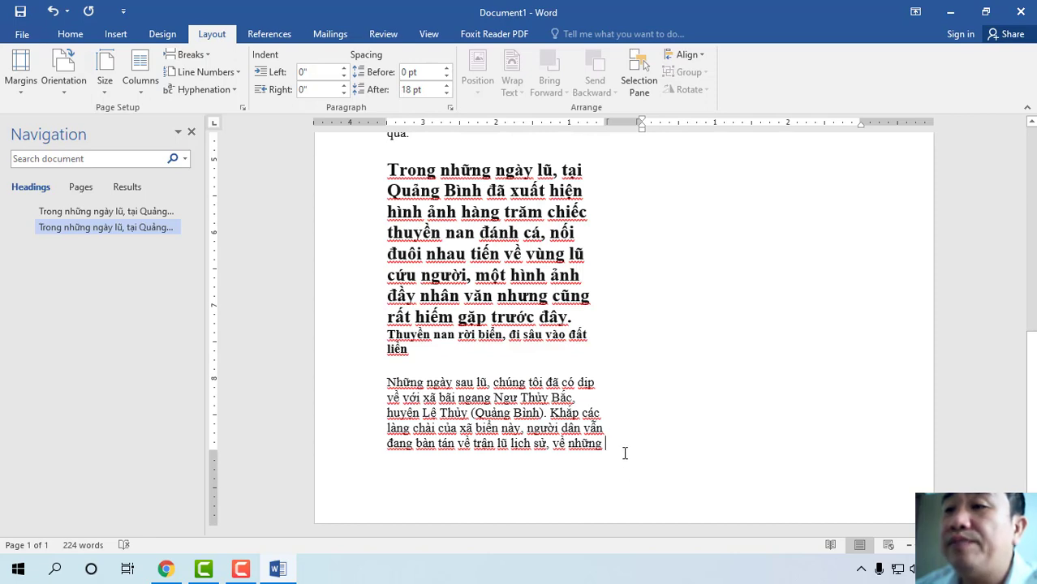
Paste the 'Bên bãi biển' paragraphs after the paragraph ending 'qua.', undoing the duplicate paste
key(ctrl+v)
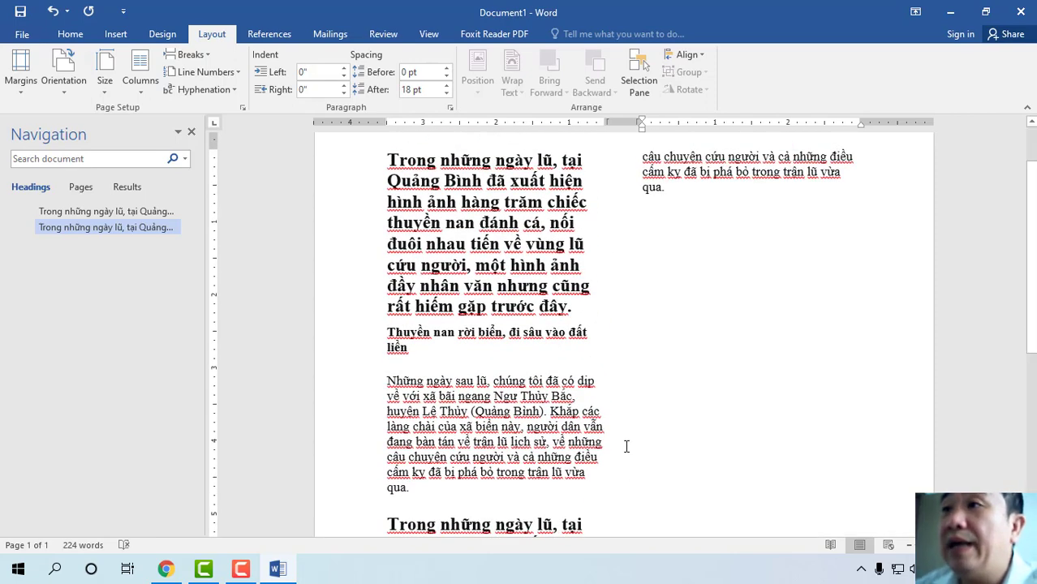
key(ctrl+v)
scroll(695, 387, down, 5)
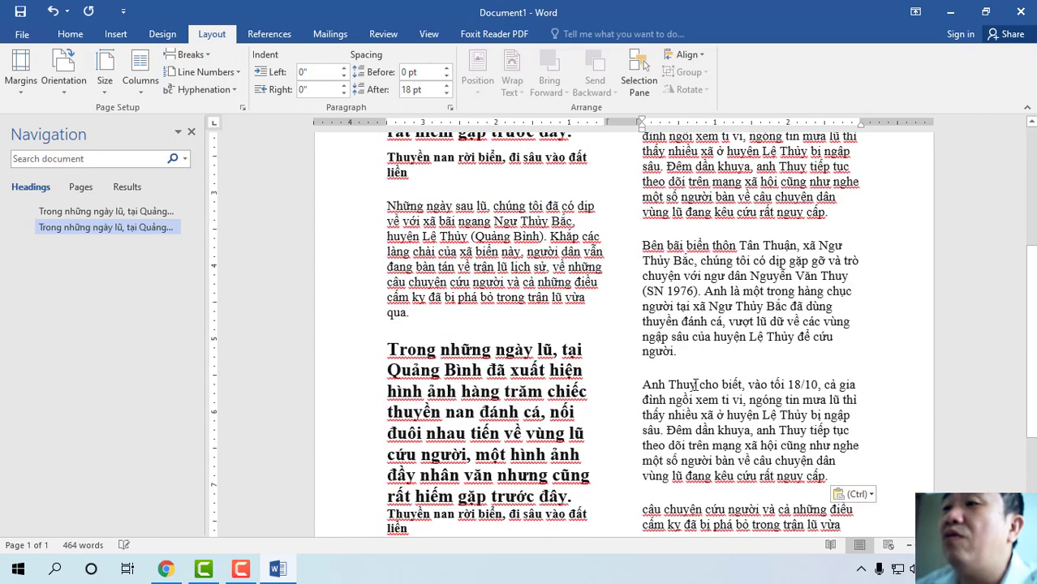
key(ctrl+v)
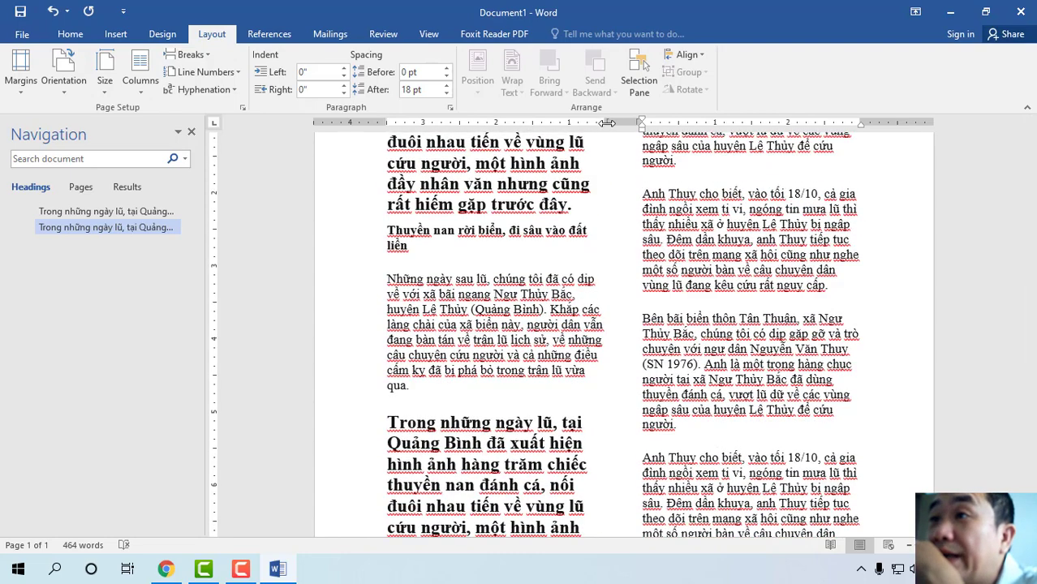
key(ctrl+z)
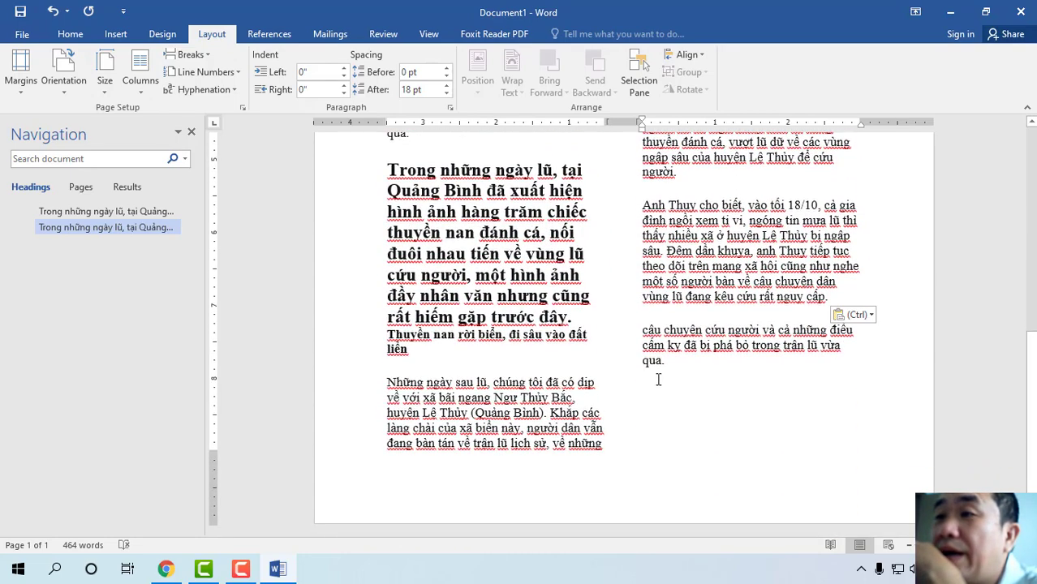
click(678, 370)
key(ctrl+v)
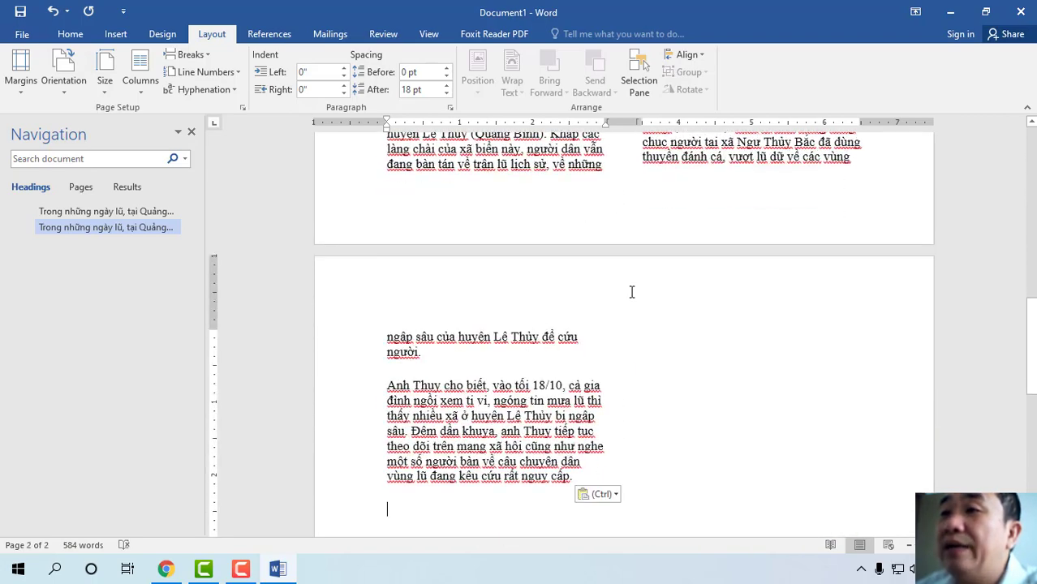
scroll(615, 395, up, 2)
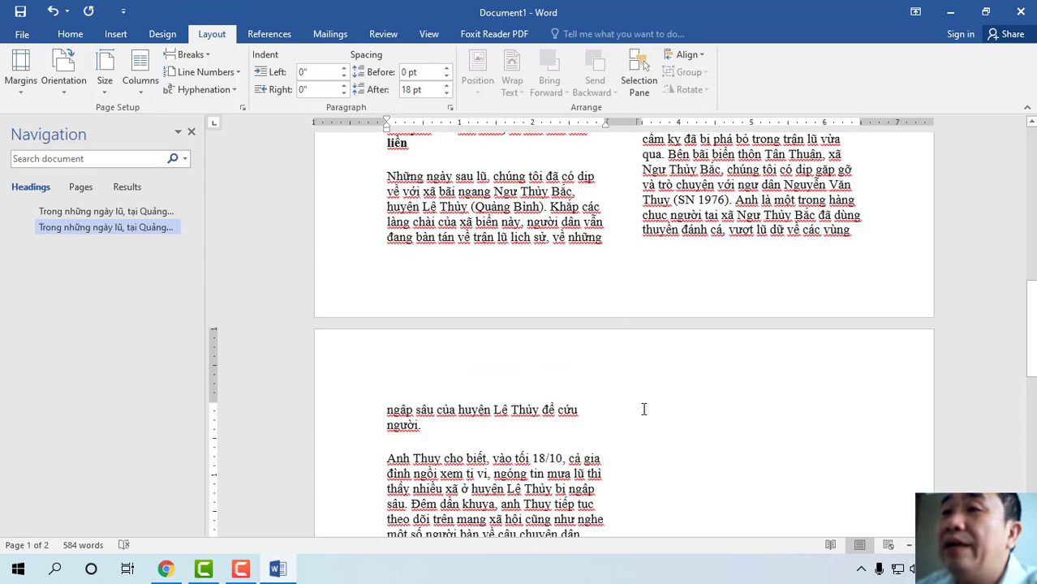
scroll(653, 404, down, 1)
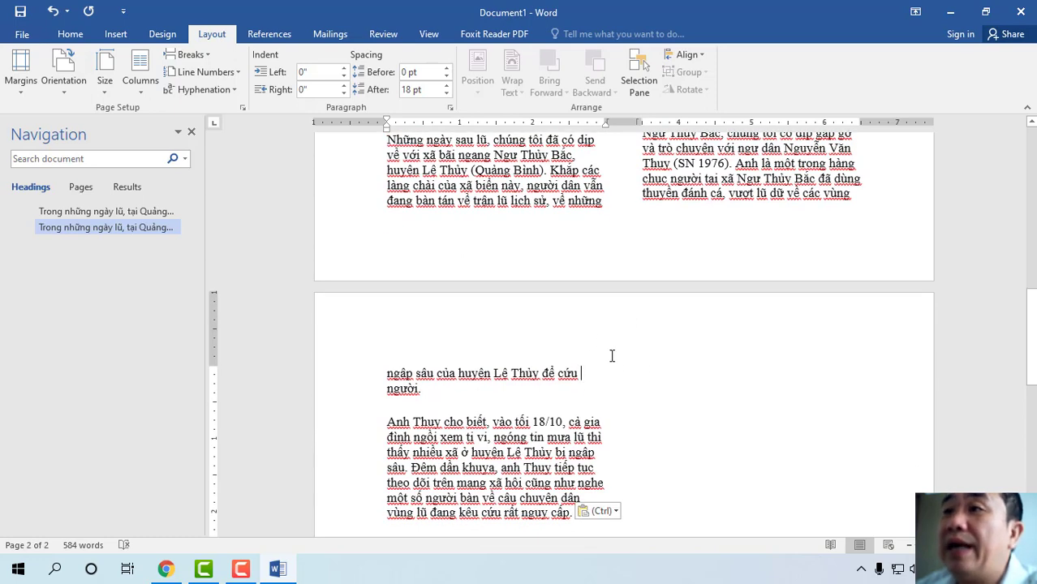
scroll(625, 370, down, 2)
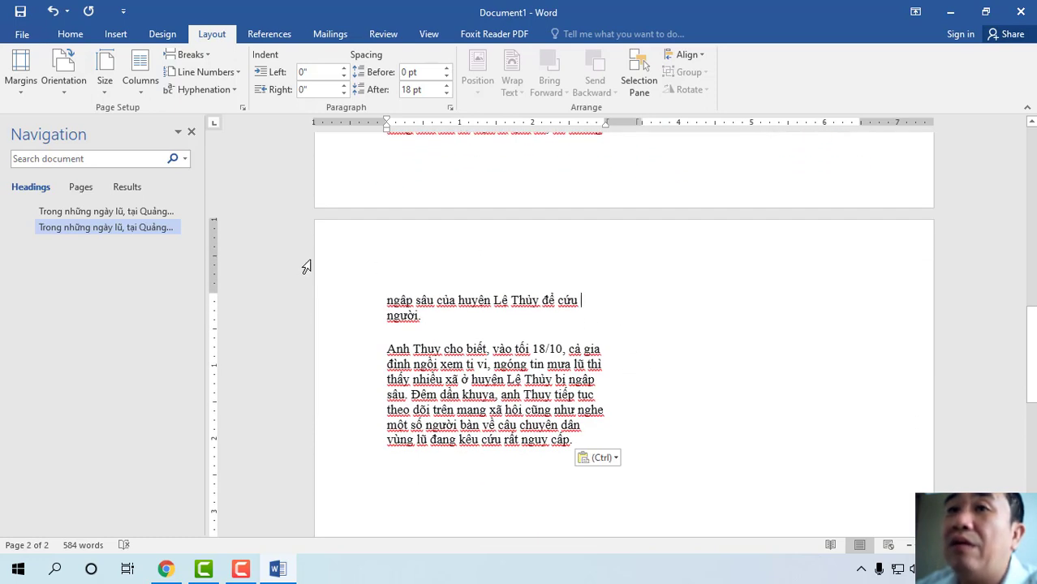
click(141, 81)
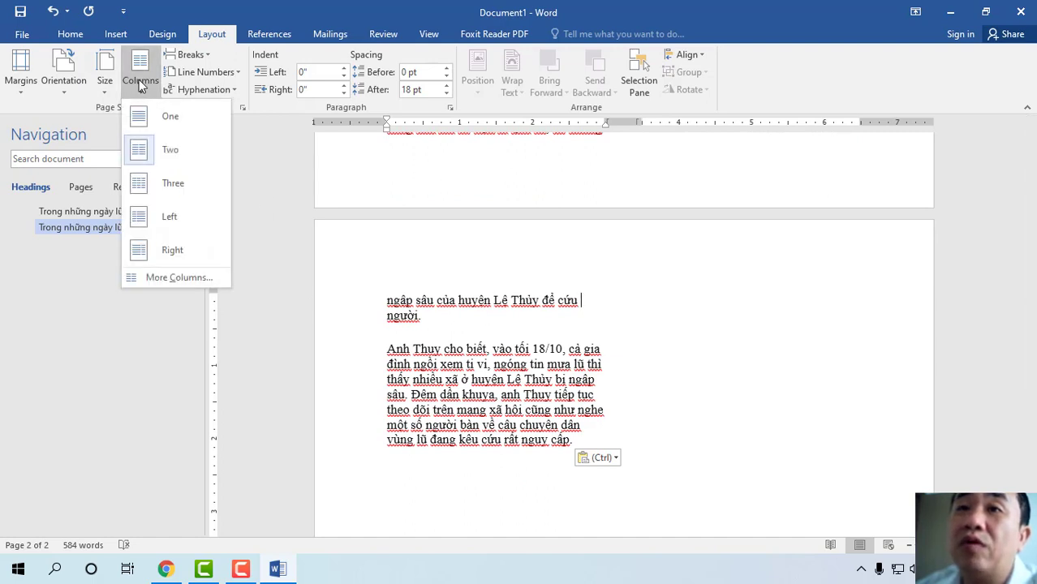
click(182, 124)
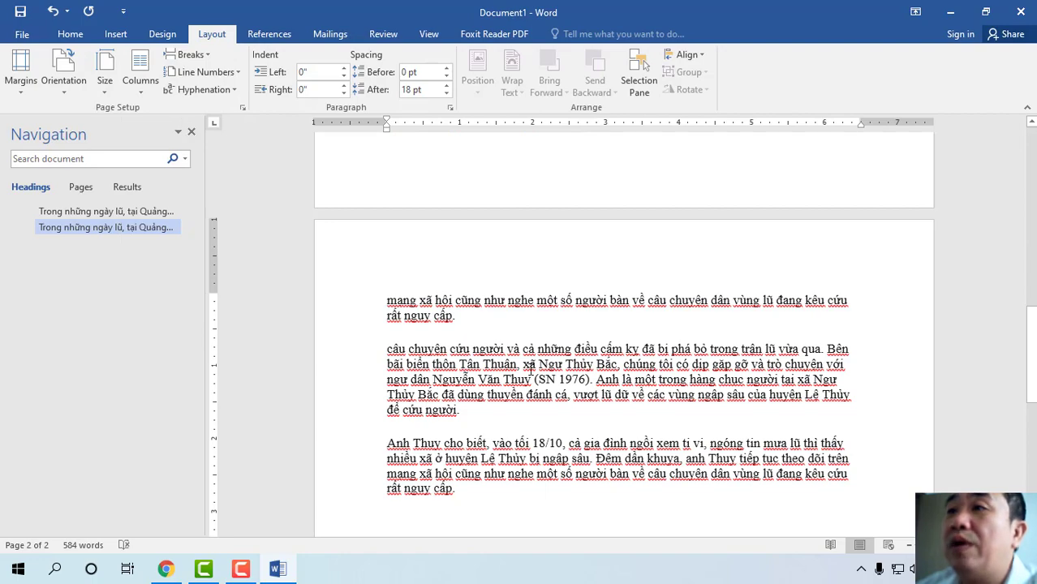
scroll(532, 366, up, 5)
scroll(543, 369, down, 5)
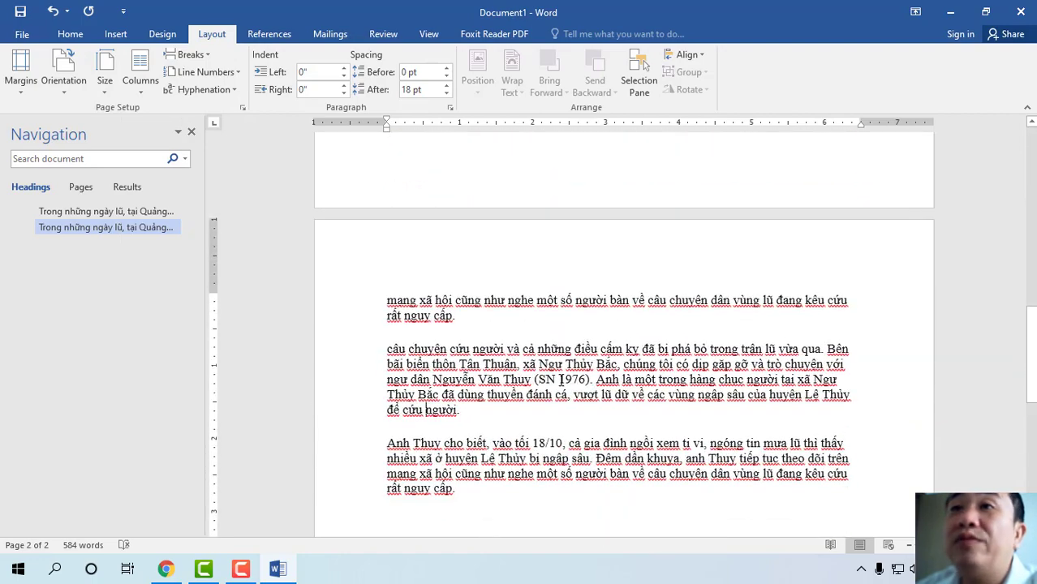
scroll(559, 379, up, 3)
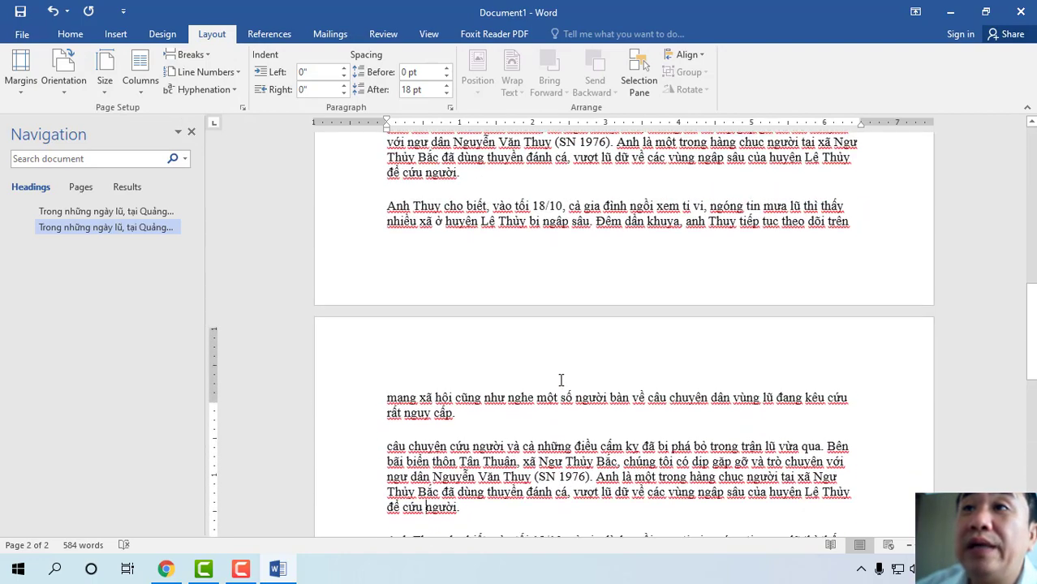
click(138, 85)
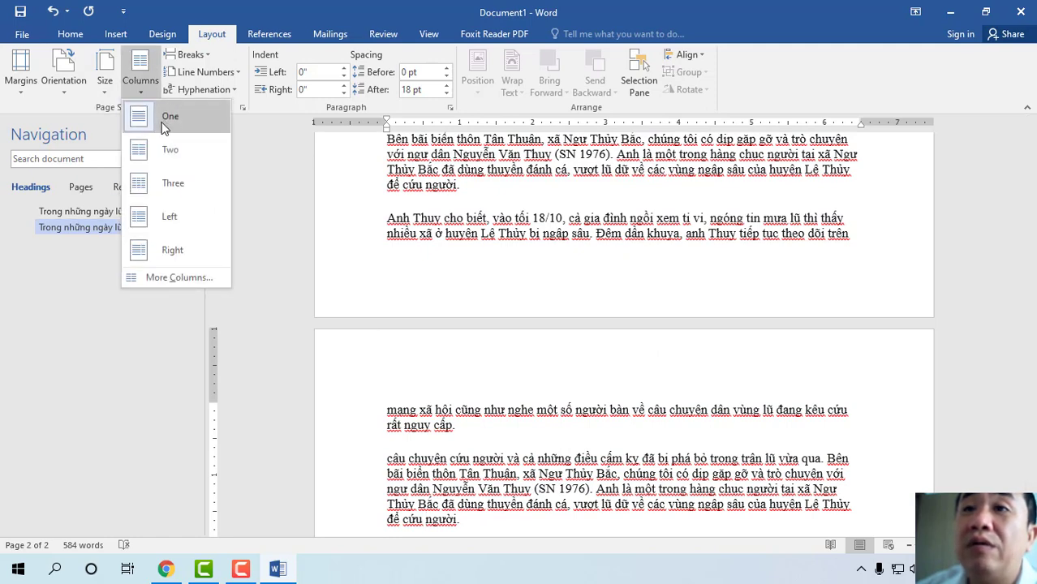
click(167, 152)
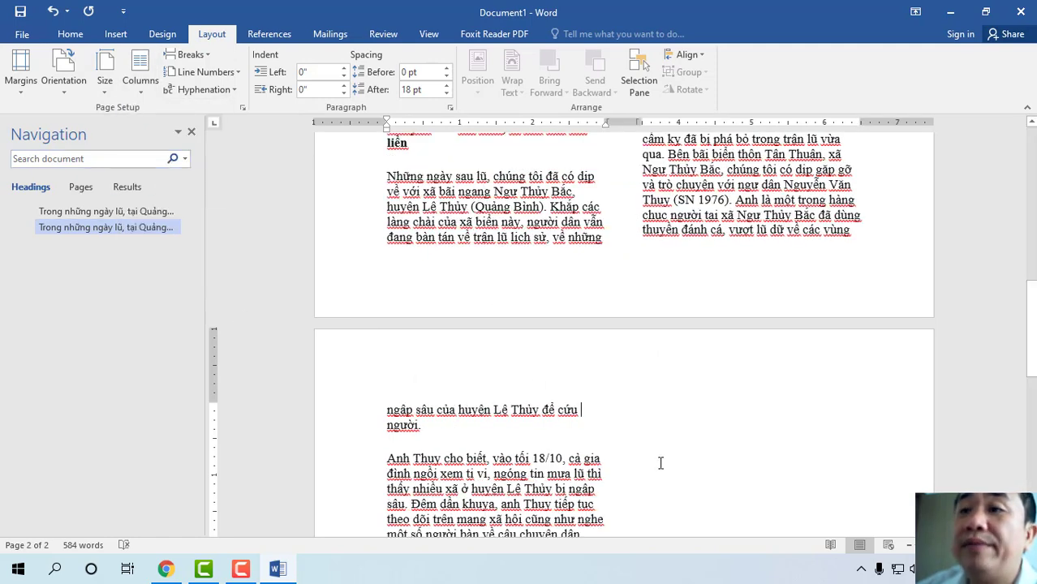
scroll(669, 465, down, 2)
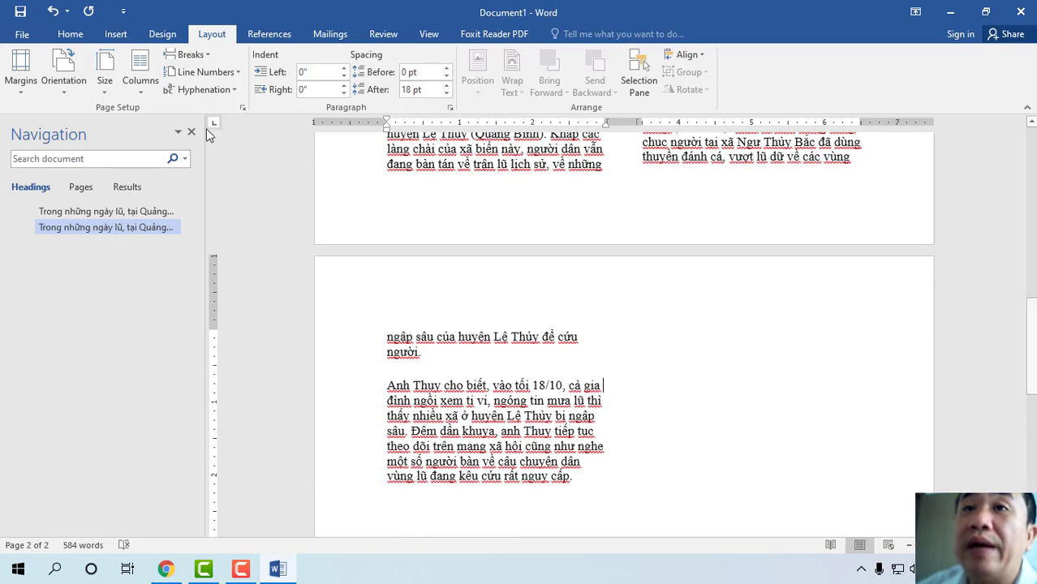
click(136, 92)
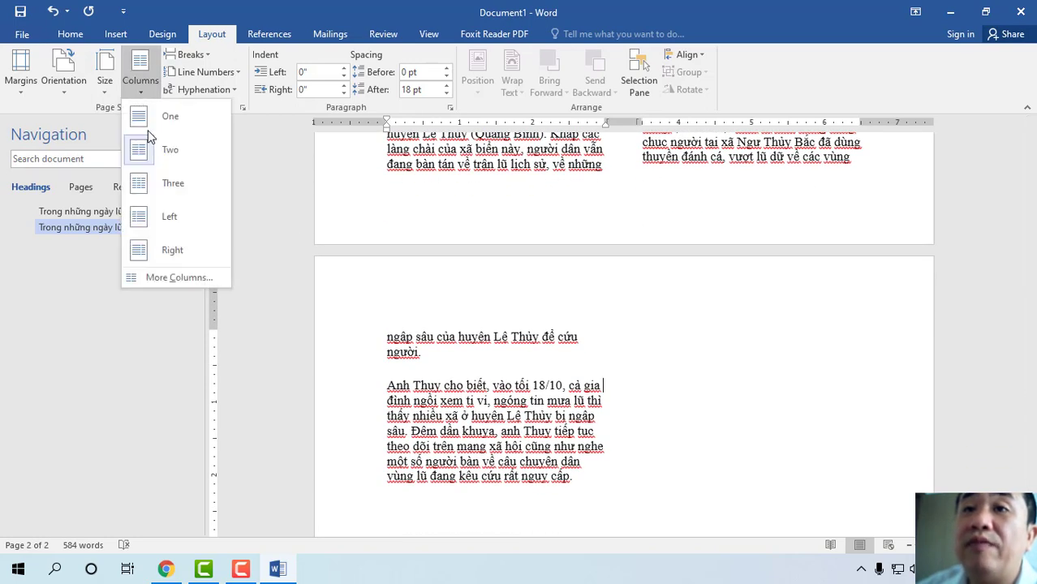
click(630, 361)
scroll(638, 371, up, 9)
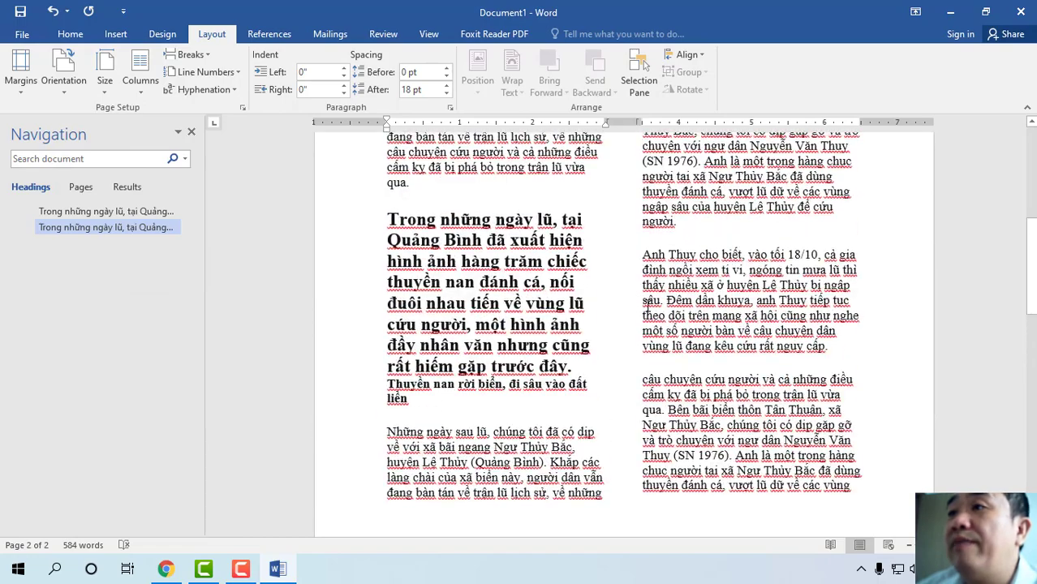
scroll(632, 336, down, 6)
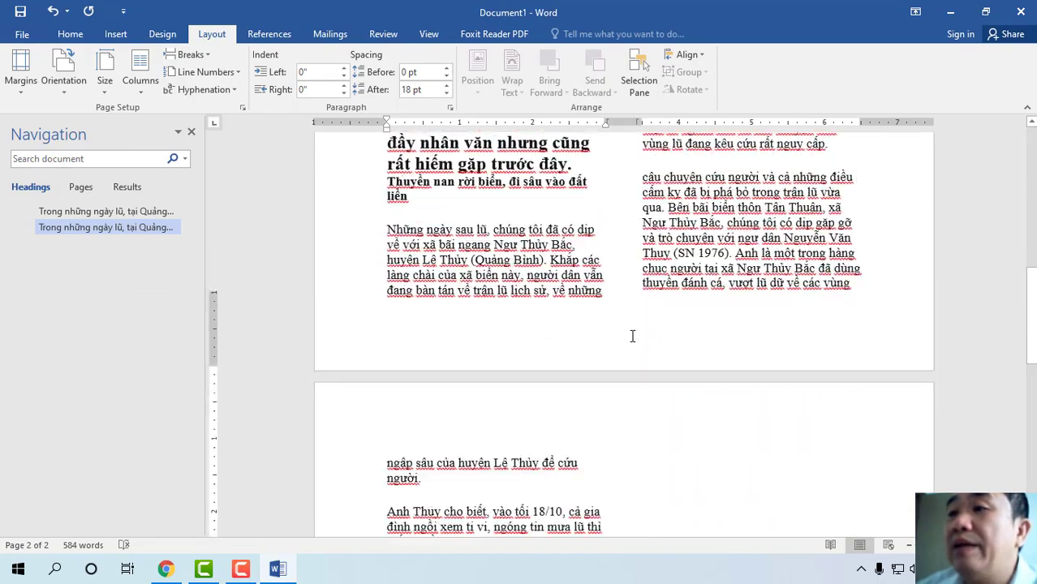
scroll(632, 336, down, 3)
Format the page-2 text from 'ngập sâu' to 'nguy cấp.' as three columns
drag(388, 336, 599, 491)
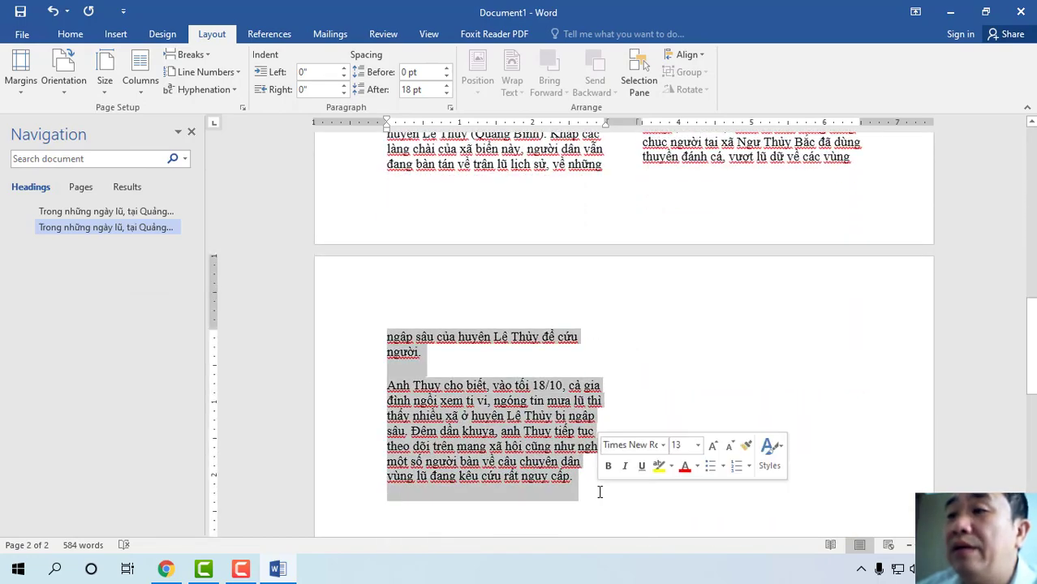
scroll(613, 349, up, 2)
scroll(616, 337, up, 5)
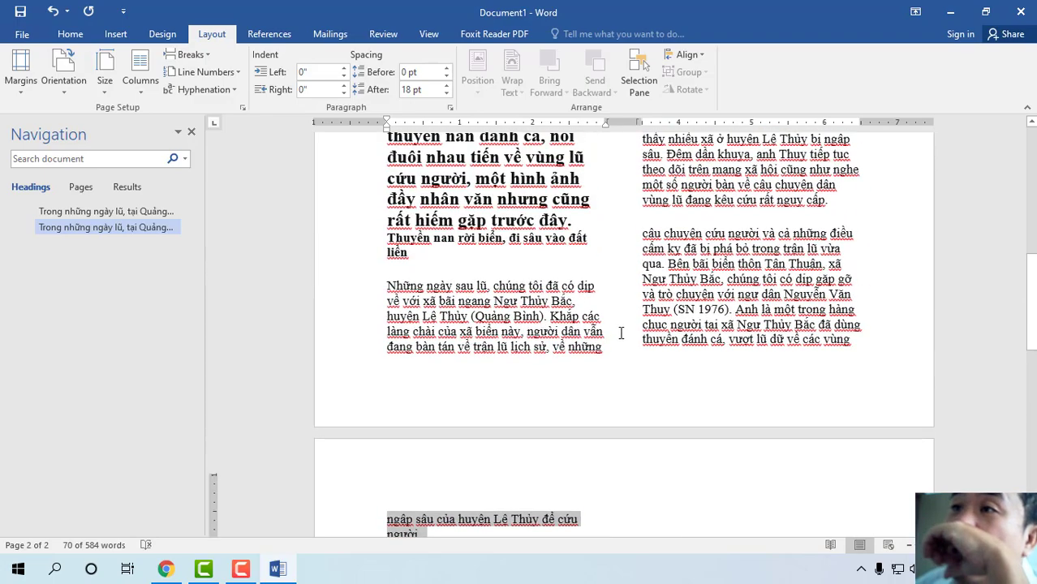
scroll(620, 331, up, 4)
scroll(600, 308, up, 3)
scroll(617, 302, up, 3)
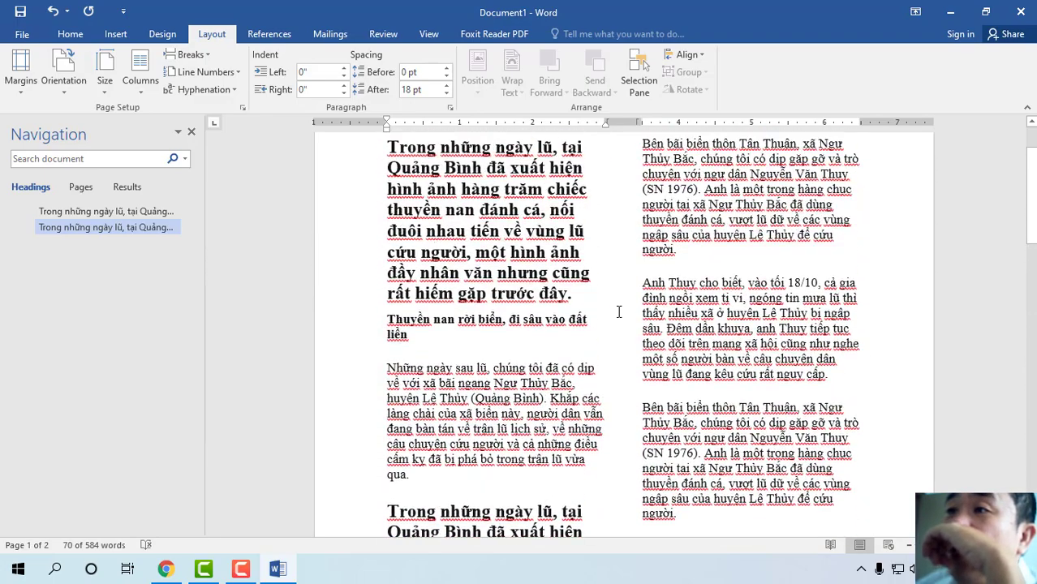
scroll(619, 312, up, 2)
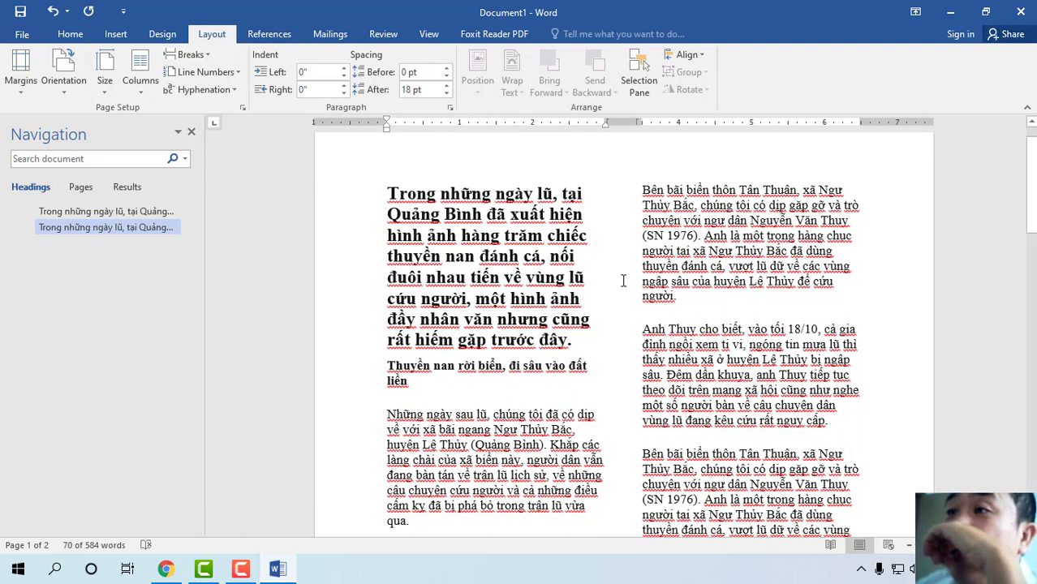
click(136, 86)
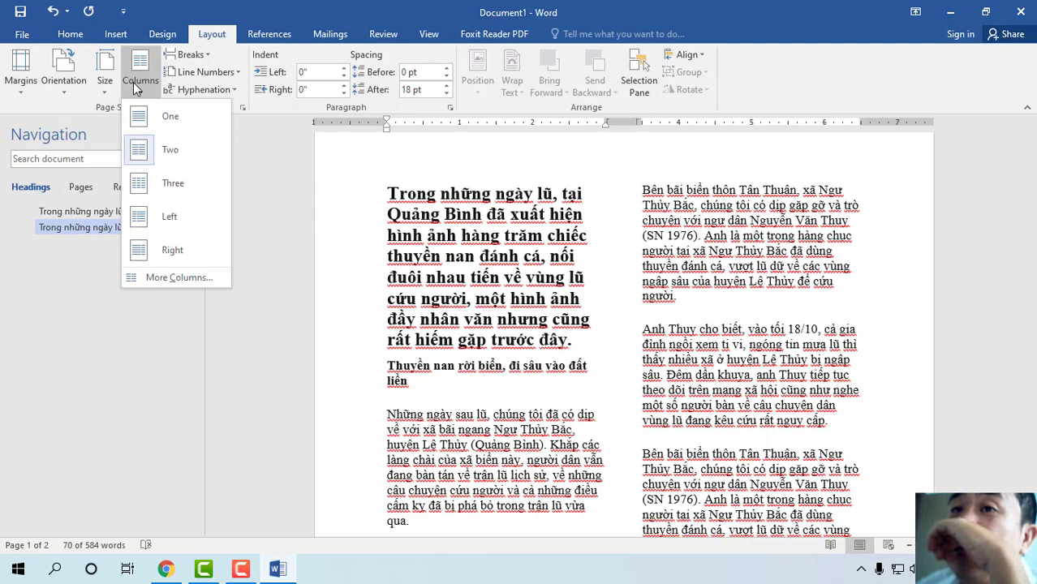
click(144, 184)
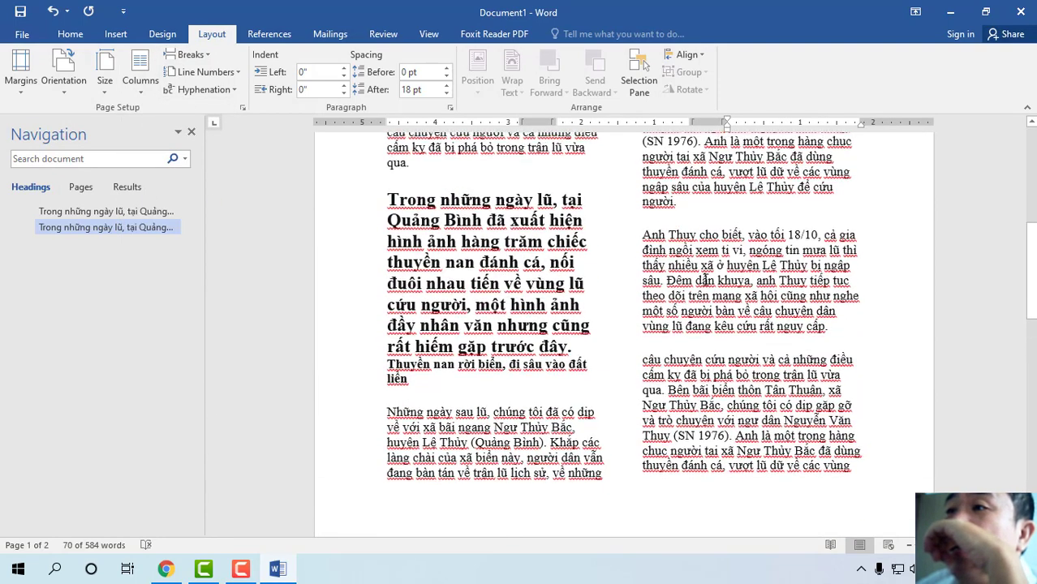
Deselect the text and scroll back up to the bold headline on page 1
scroll(577, 343, down, 5)
scroll(702, 391, up, 4)
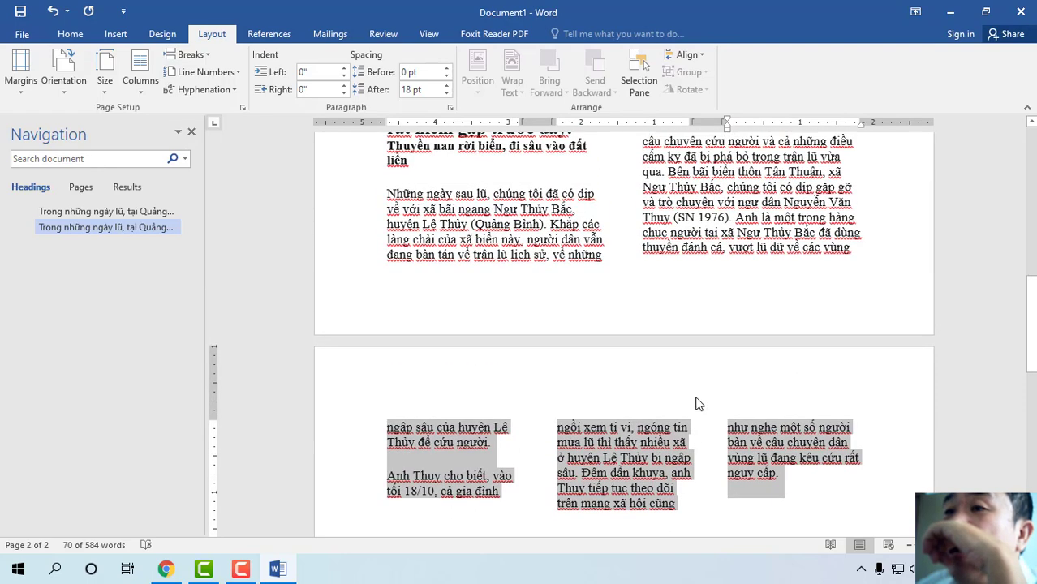
scroll(695, 405, down, 2)
click(619, 437)
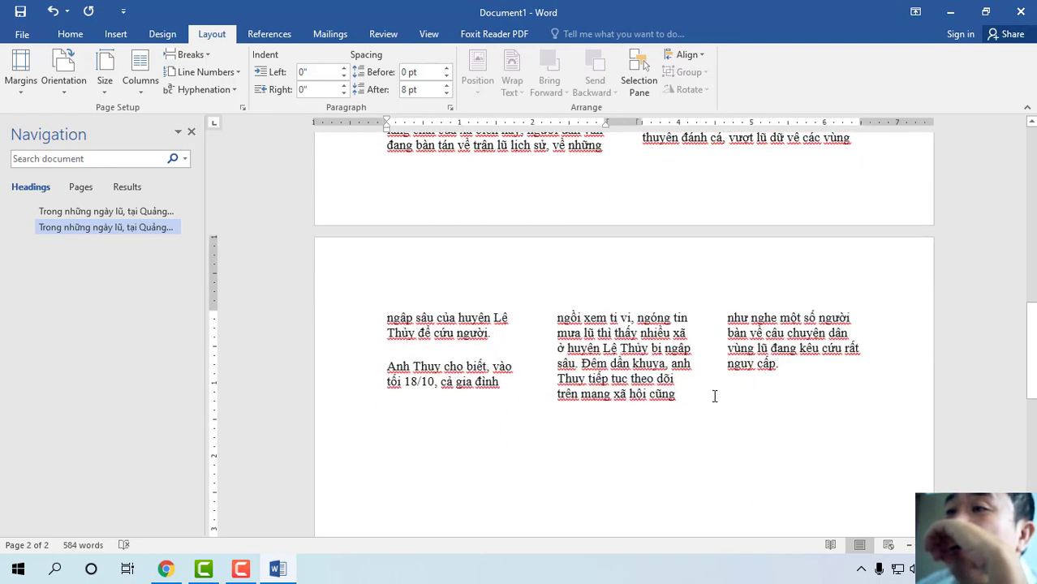
scroll(717, 365, up, 2)
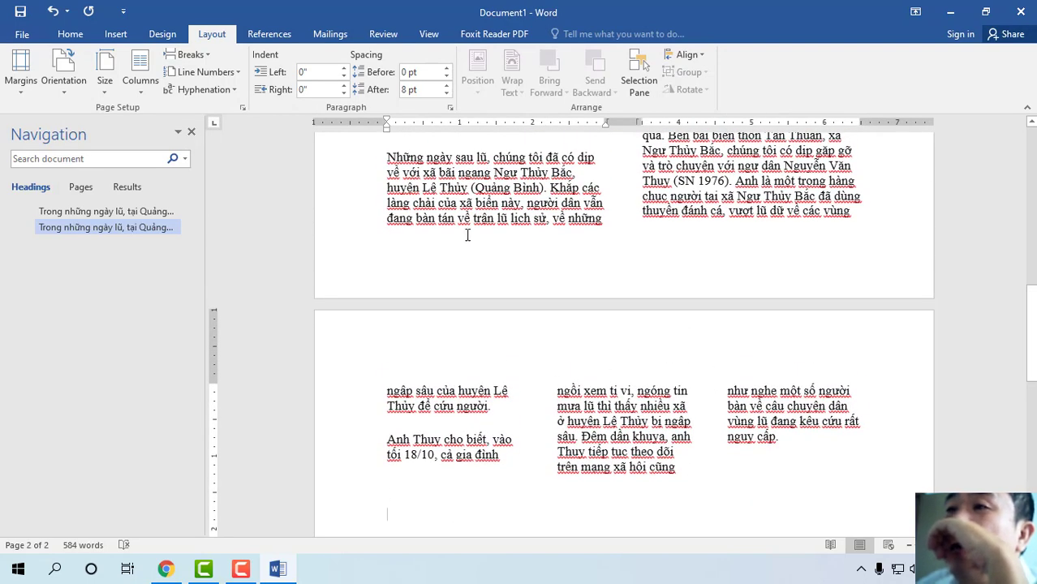
scroll(596, 364, up, 5)
scroll(616, 374, down, 6)
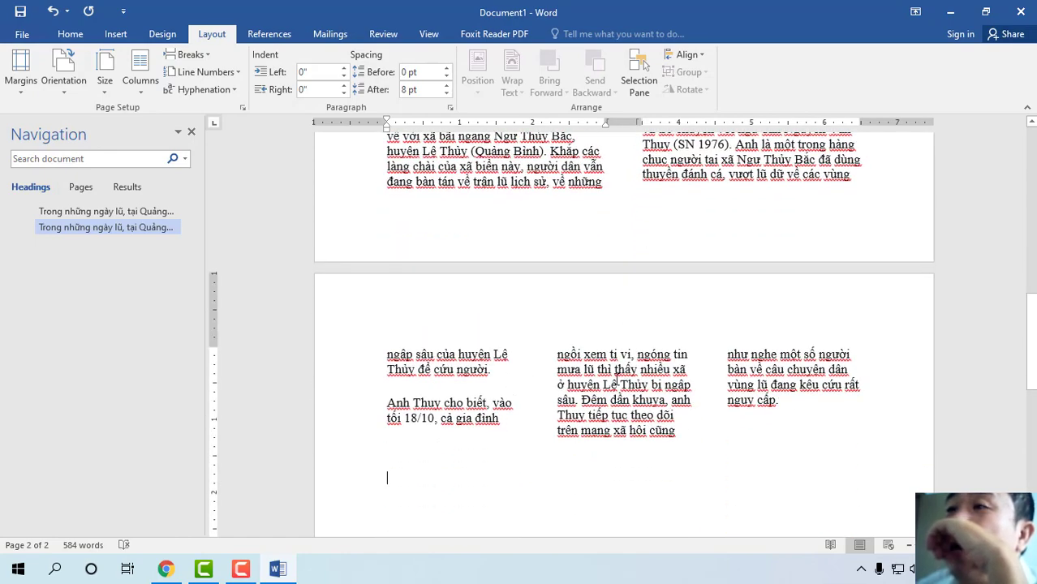
scroll(620, 347, up, 3)
scroll(620, 345, up, 4)
scroll(621, 345, up, 3)
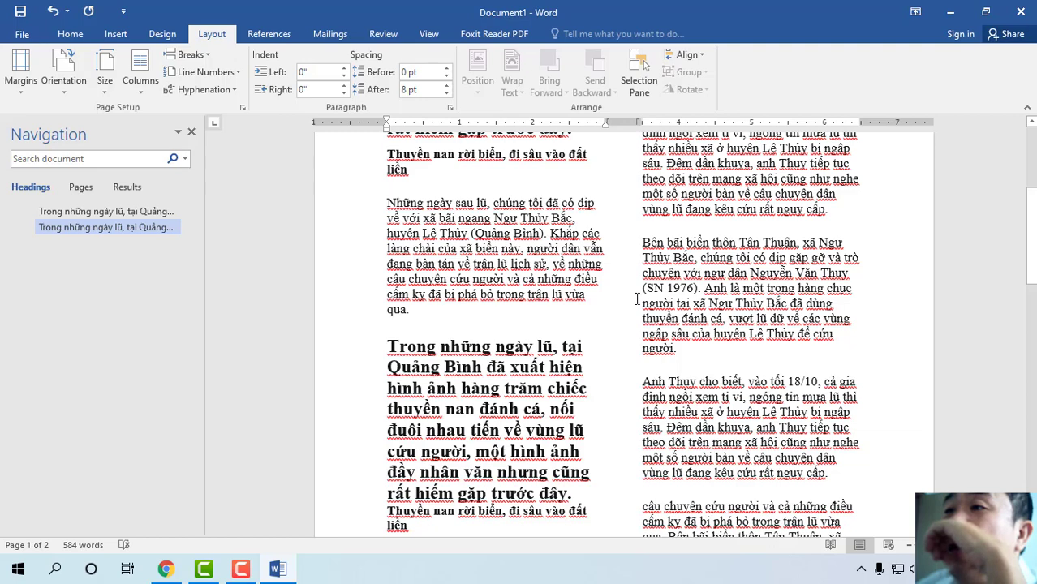
scroll(637, 300, up, 4)
scroll(632, 298, up, 2)
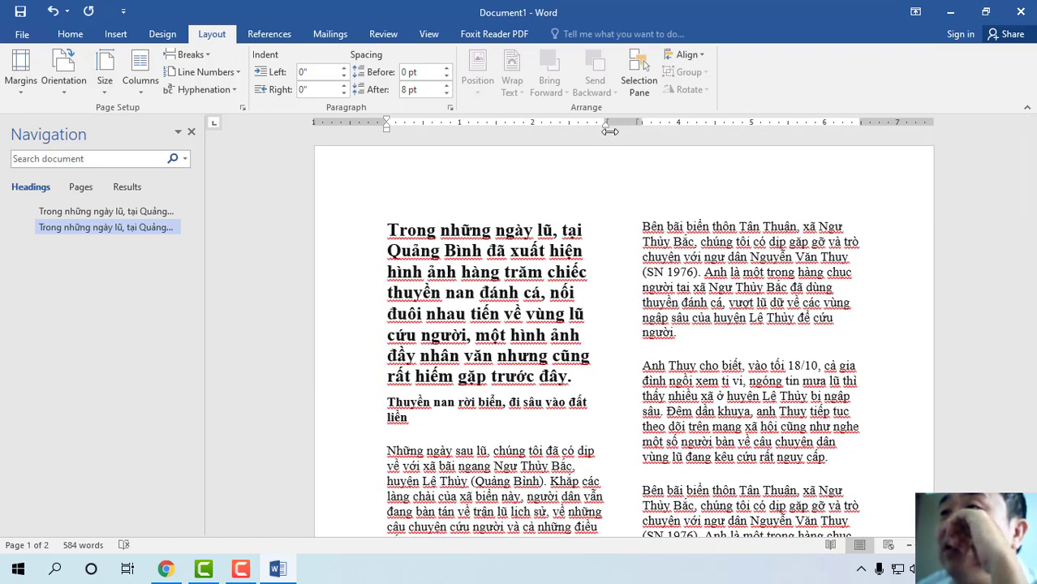
Narrow the gap between the two columns using the ruler markers
drag(605, 123, 566, 131)
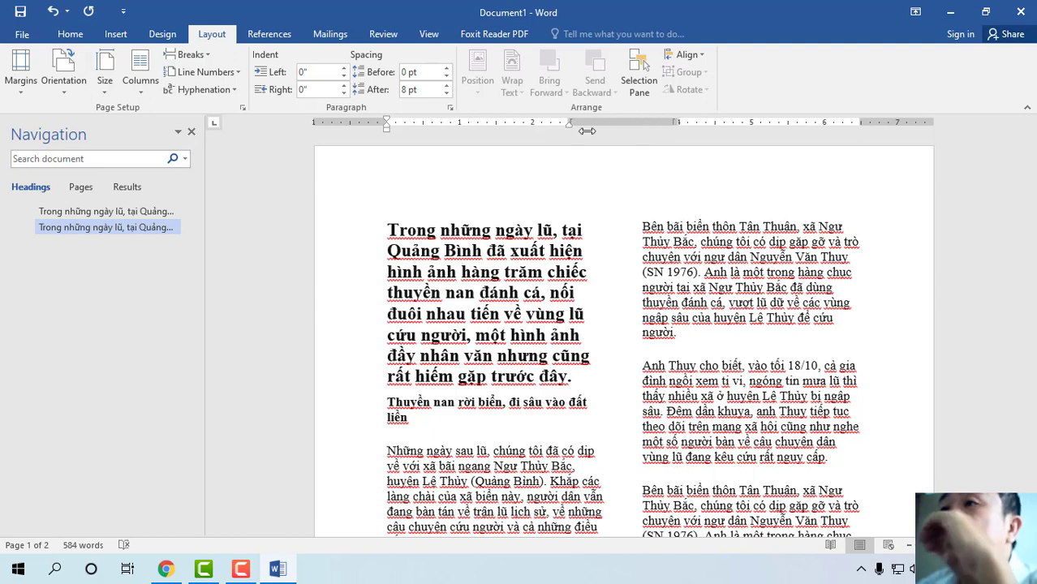
drag(656, 120, 606, 121)
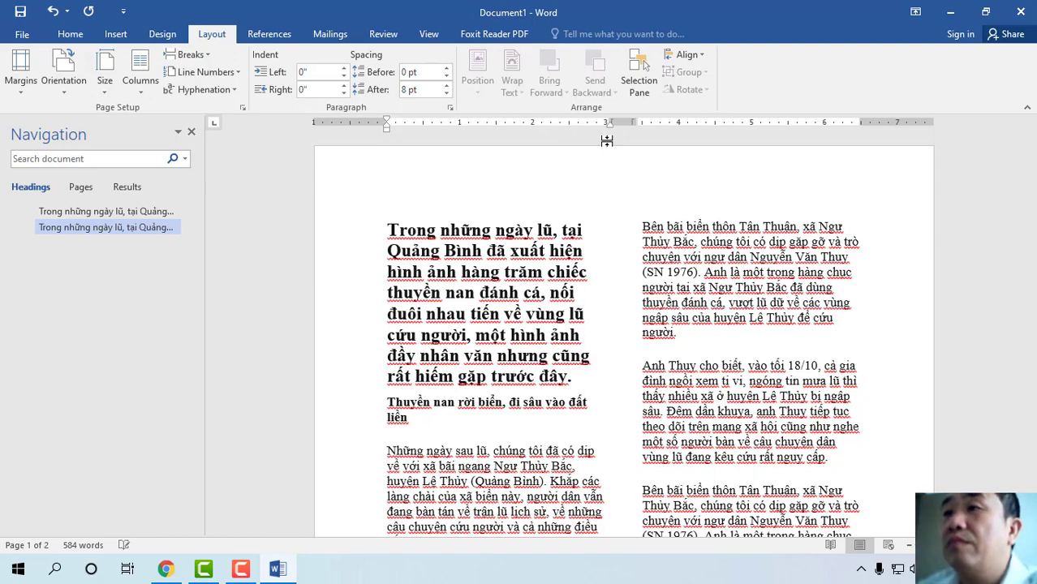
click(606, 232)
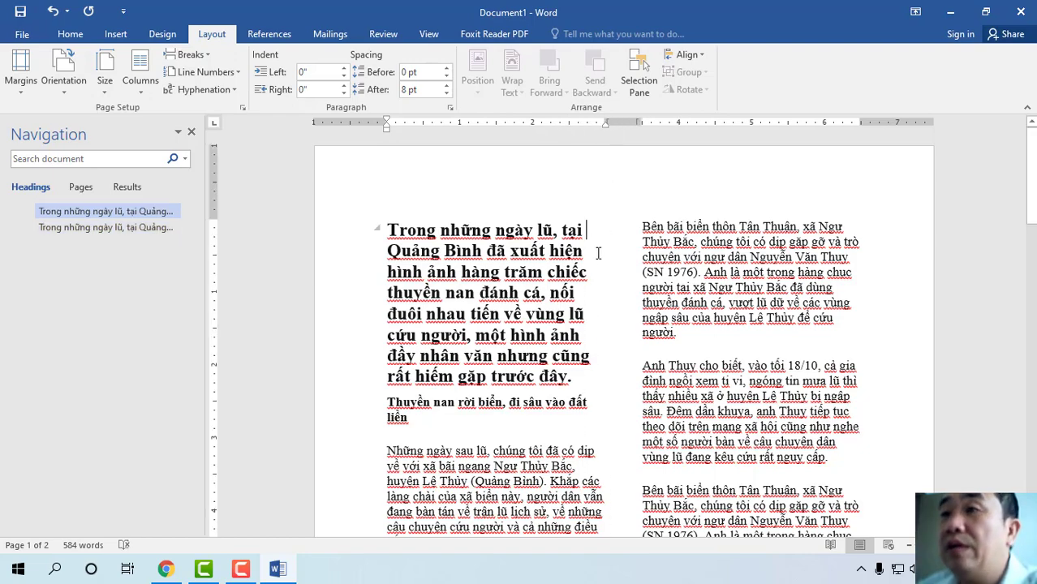
scroll(598, 253, down, 3)
scroll(613, 279, down, 1)
scroll(613, 281, down, 3)
scroll(613, 281, up, 5)
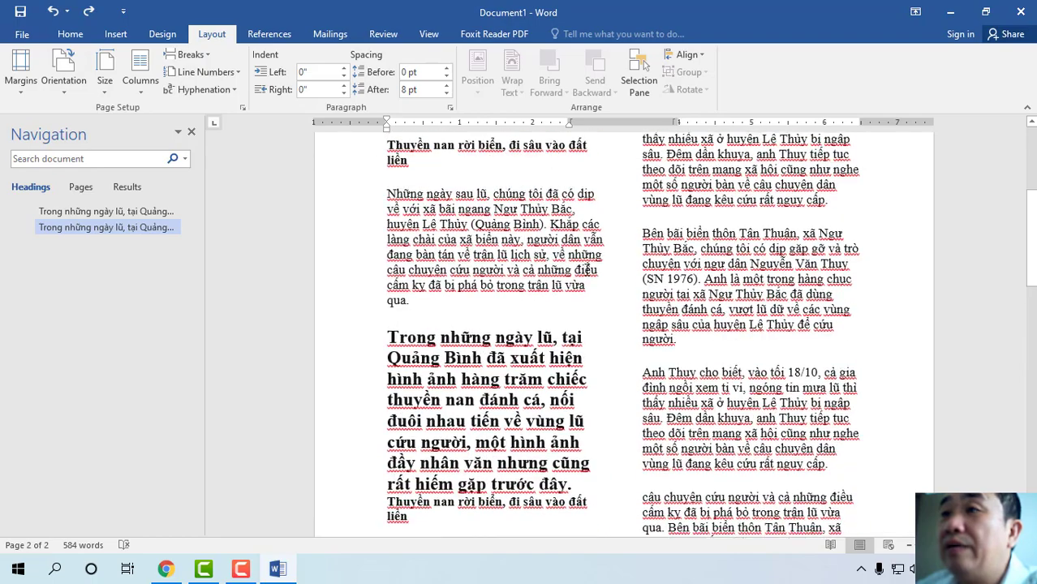
scroll(609, 162, up, 3)
Widen the left column with the ruler so both columns reflow
drag(607, 122, 569, 129)
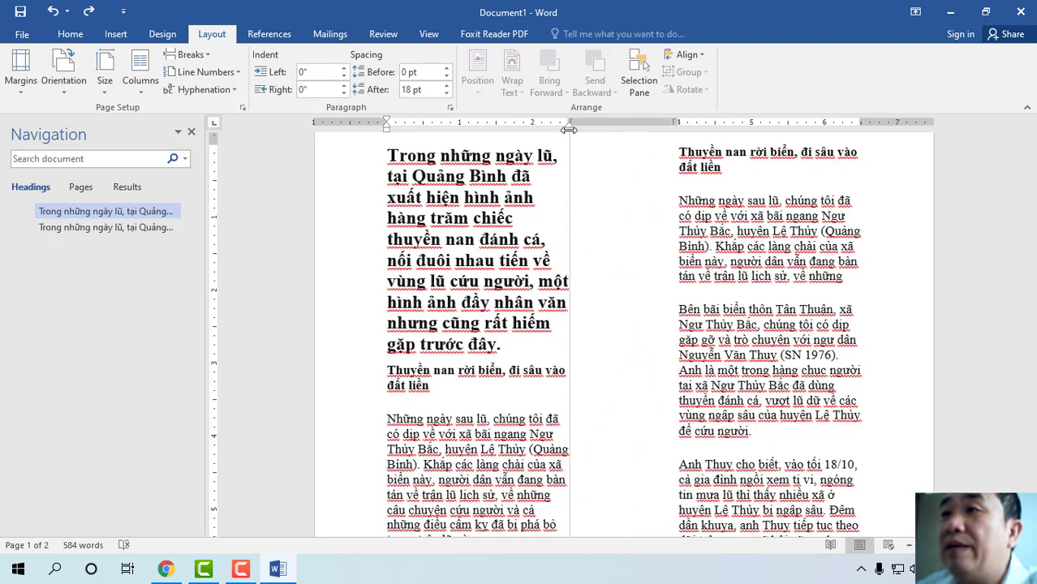
drag(676, 121, 640, 124)
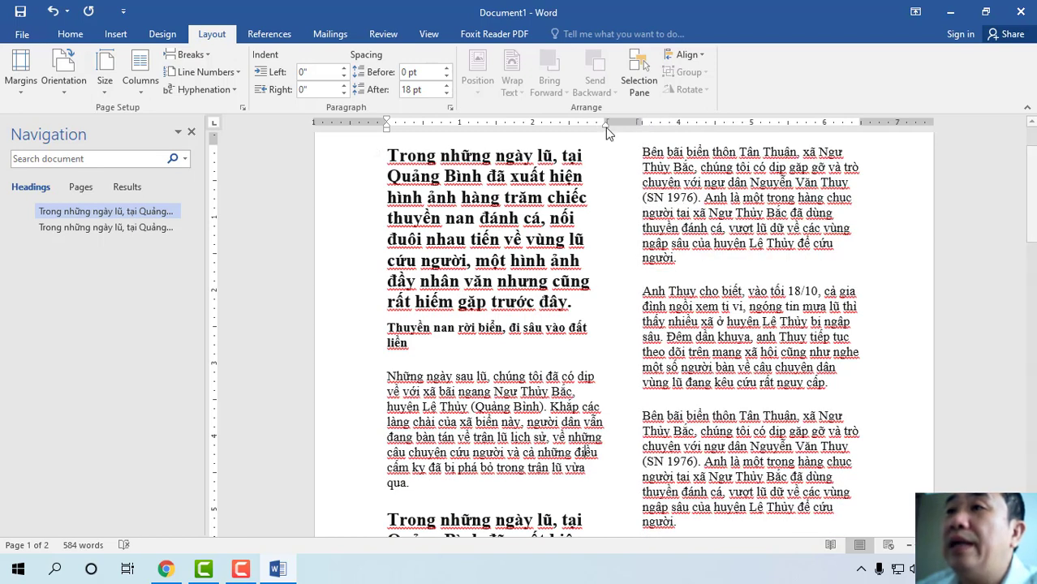
drag(605, 121, 608, 122)
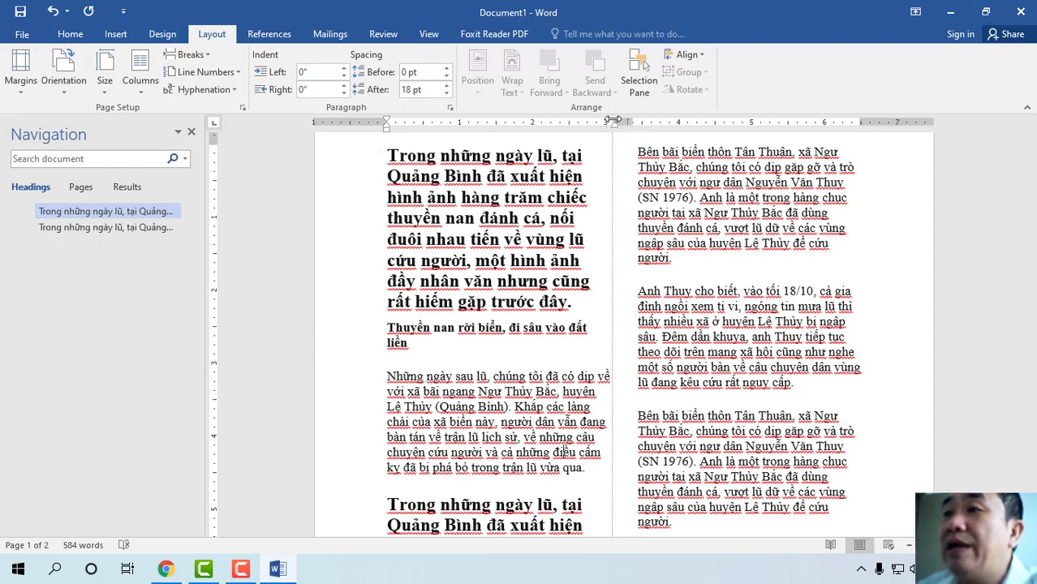
drag(609, 121, 614, 121)
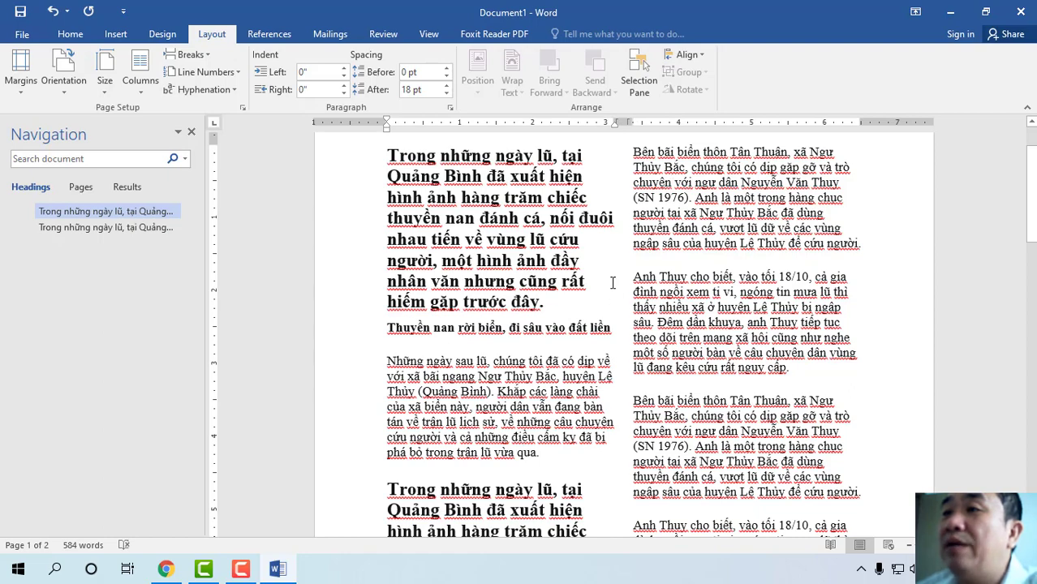
scroll(612, 284, up, 1)
scroll(610, 292, down, 3)
scroll(608, 304, up, 3)
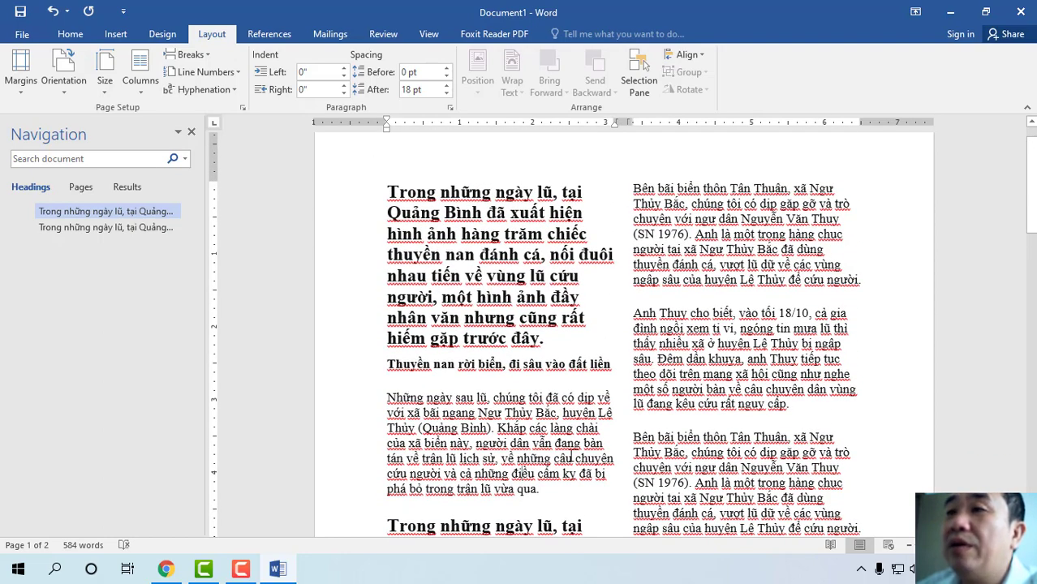
scroll(556, 430, down, 1)
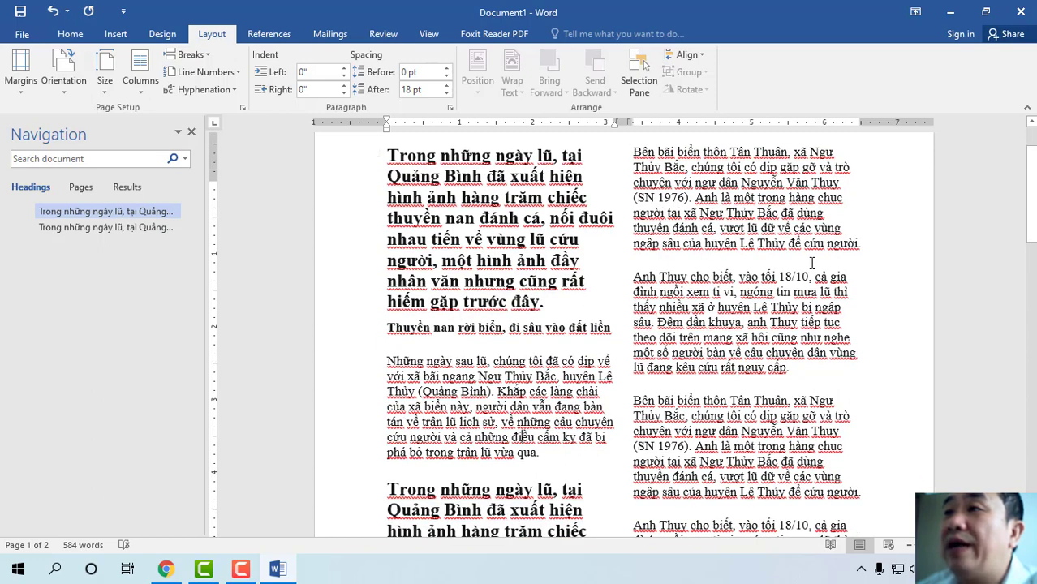
scroll(570, 388, up, 2)
Create a new justified paragraph style named 'content'
click(70, 36)
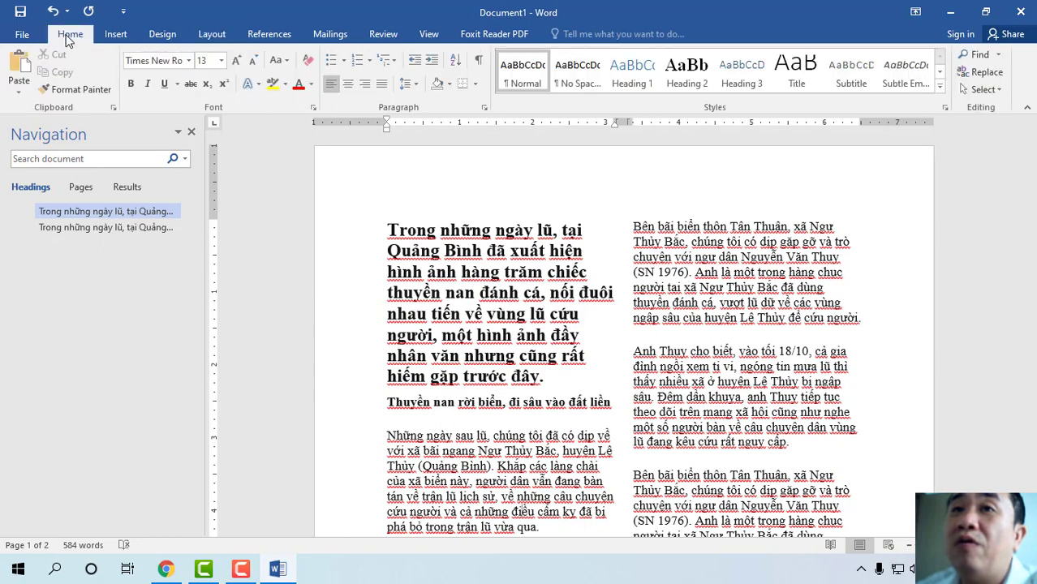
click(946, 108)
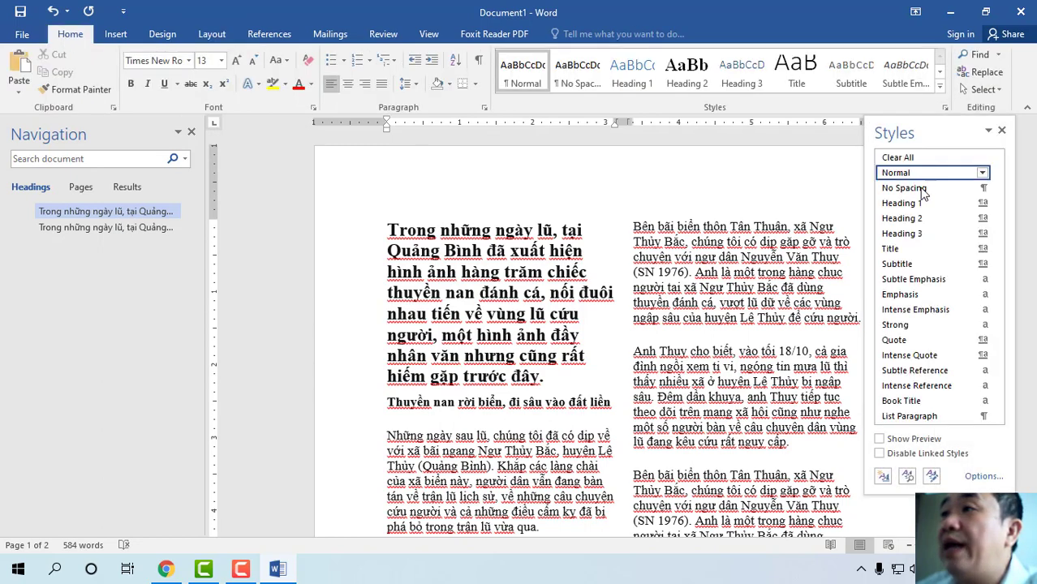
click(883, 478)
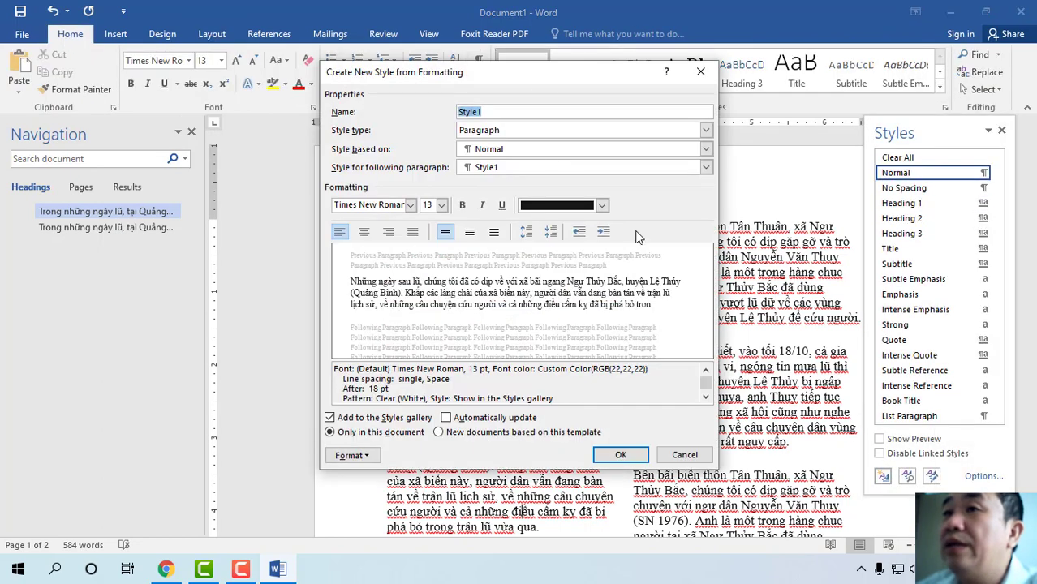
drag(490, 75, 835, 75)
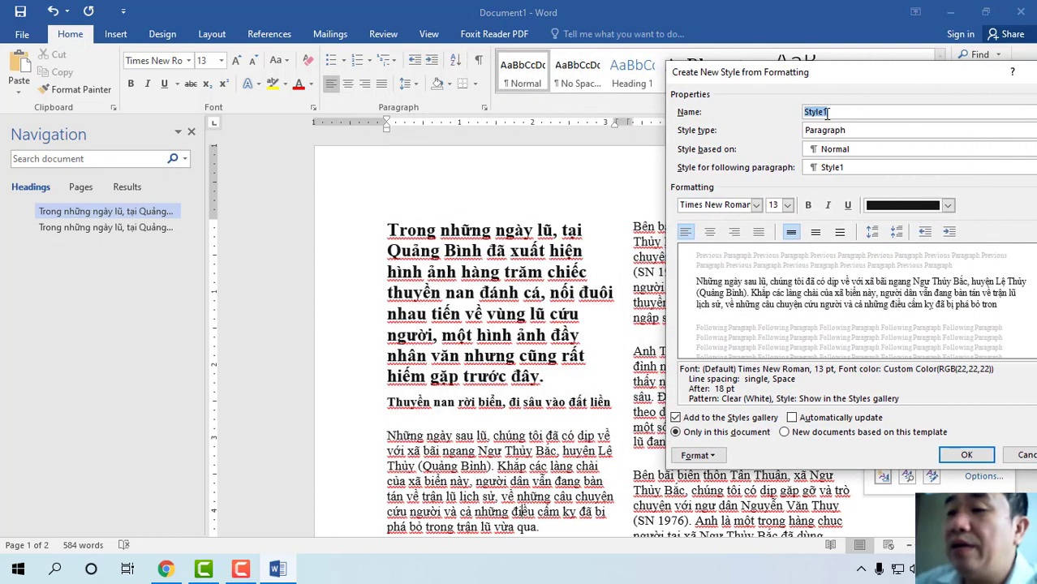
key(BackSpace)
text(noidun)
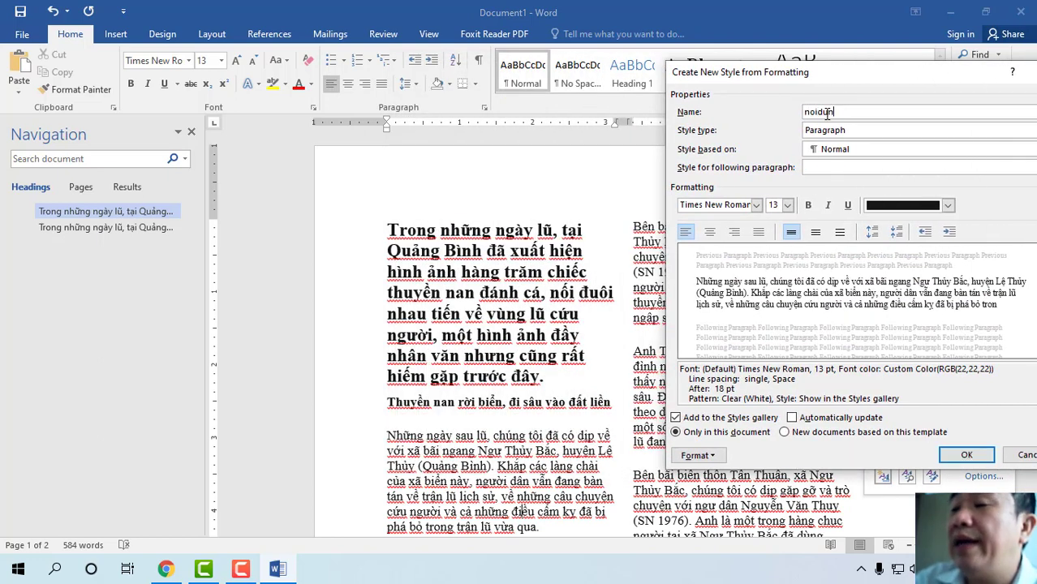
key(BackSpace)
key(BackSpace)
key(BackSpace)
key(BackSpace)
key(BackSpace)
key(BackSpace)
text(conten)
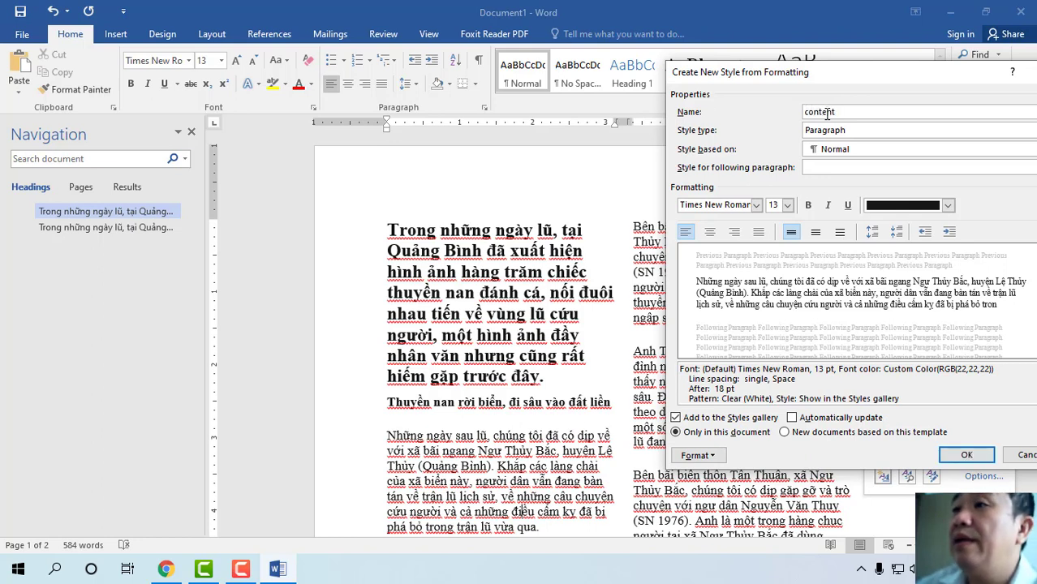
text(t)
drag(807, 86, 628, 56)
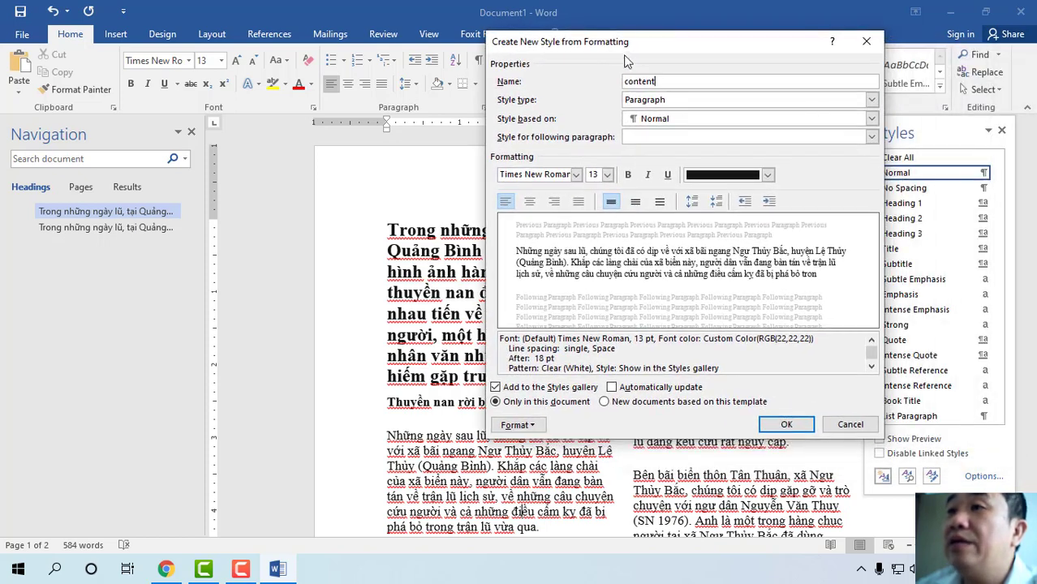
click(579, 202)
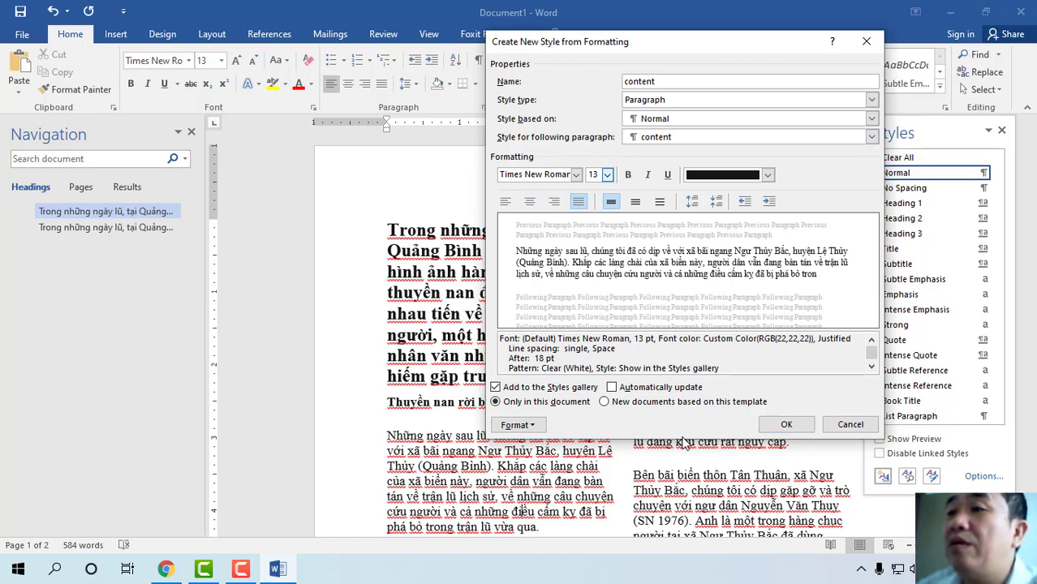
Give the content style 1.4 multiple line spacing and save it
click(532, 427)
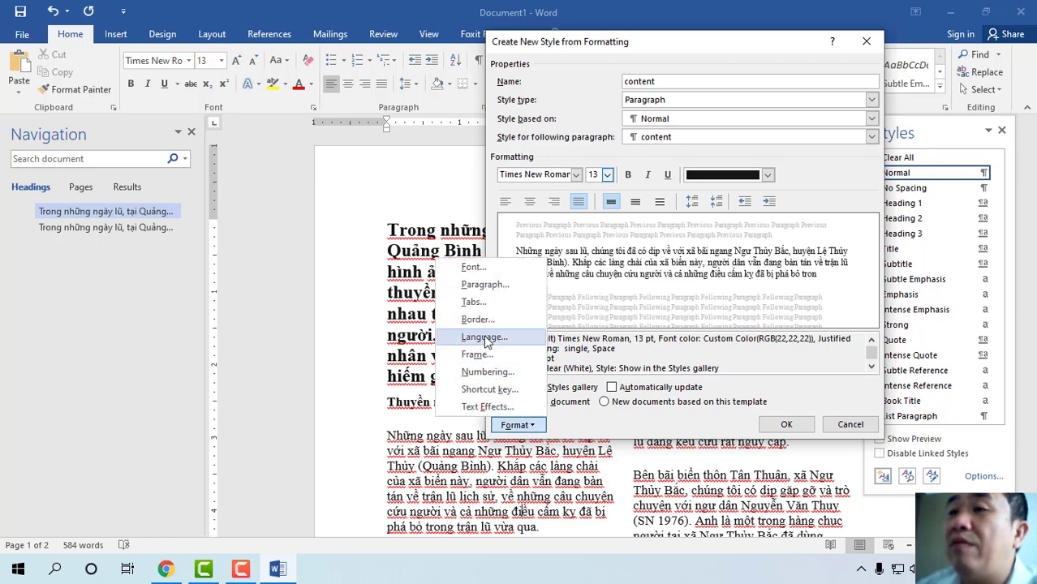
click(484, 284)
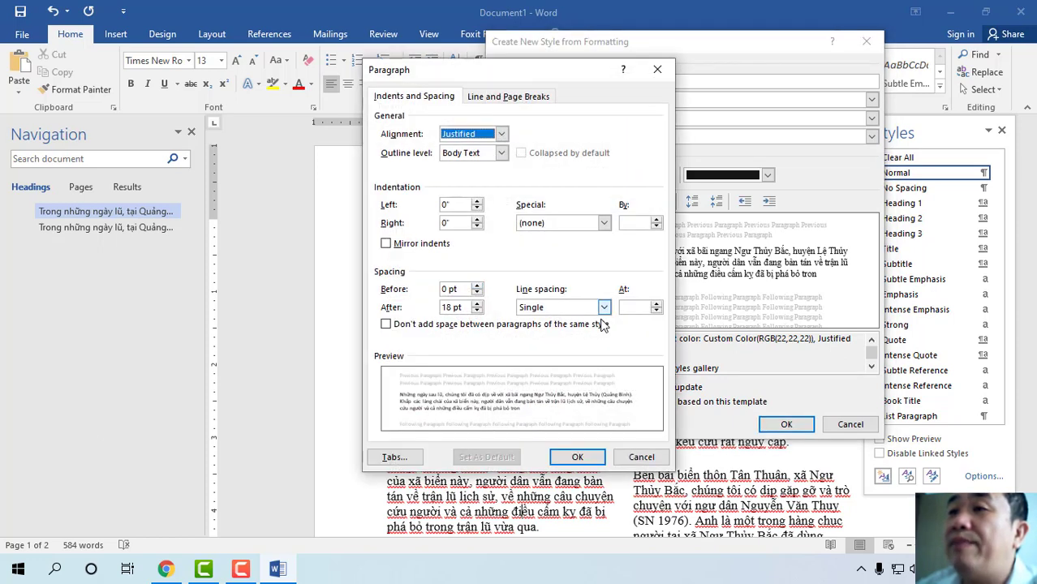
click(629, 306)
text(1.4)
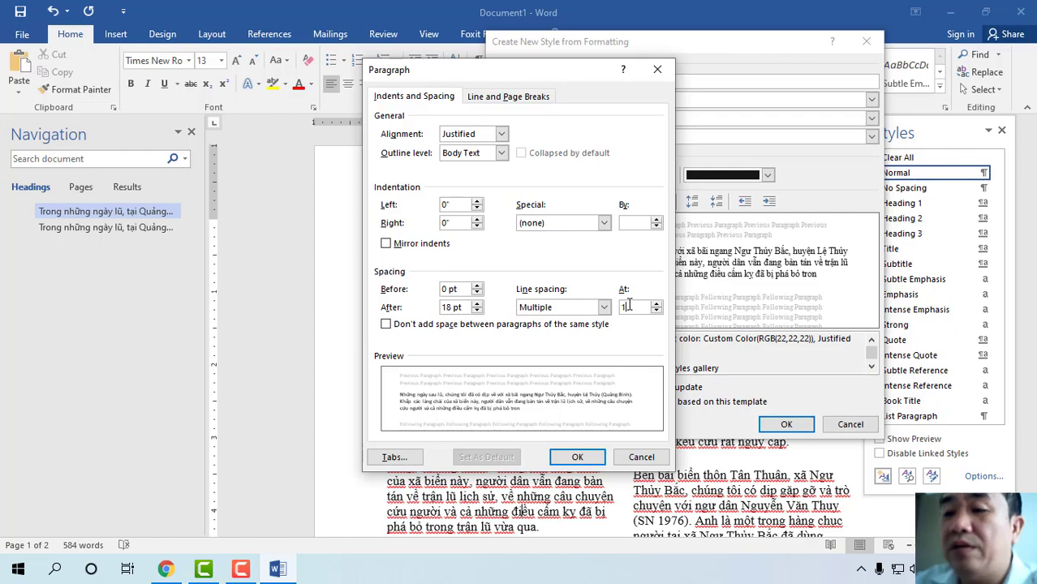
click(577, 457)
click(783, 426)
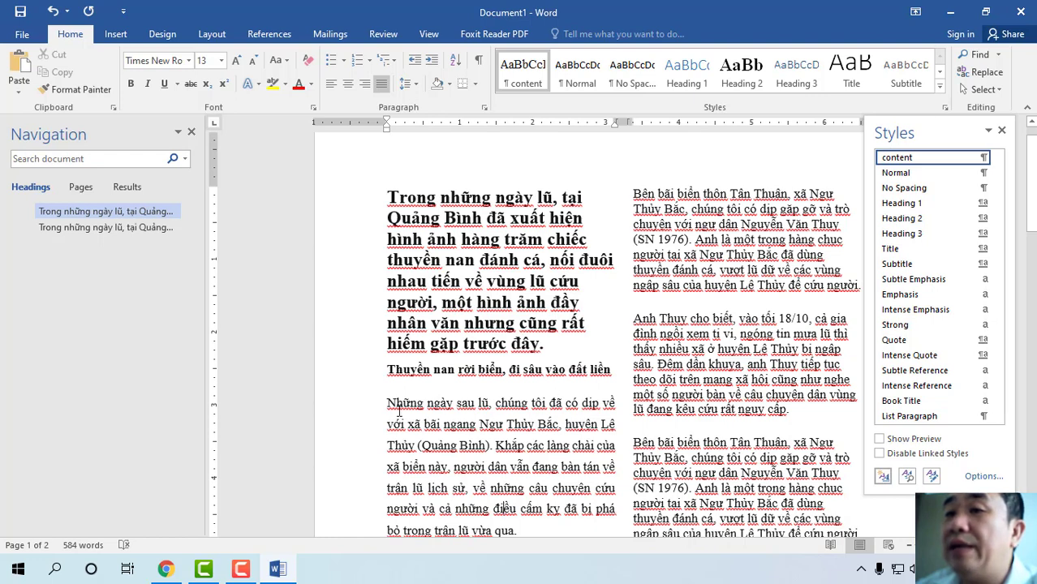
Apply the content style to the right-column body paragraphs, in two selections
double_click(400, 444)
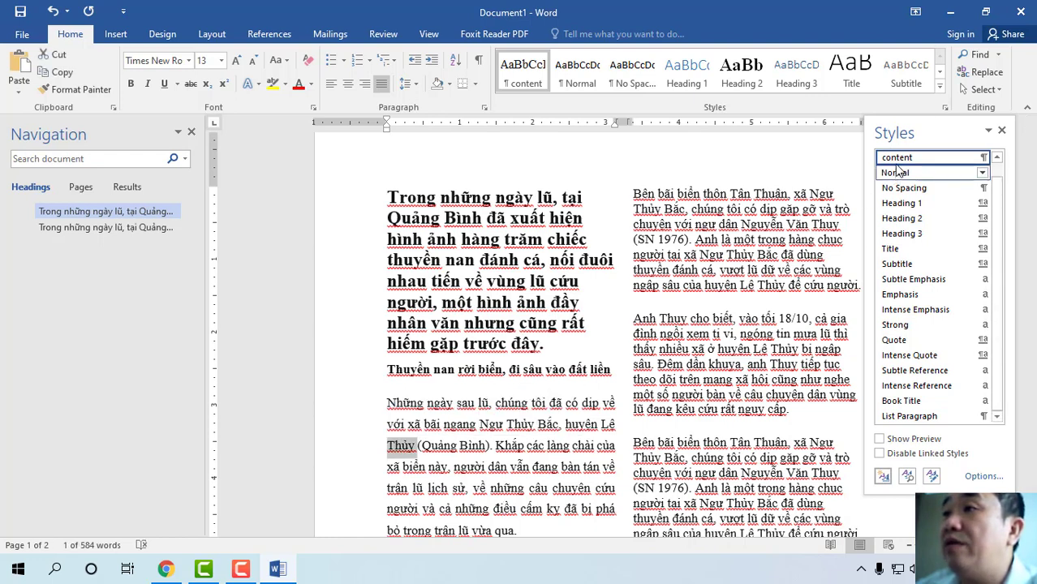
click(690, 239)
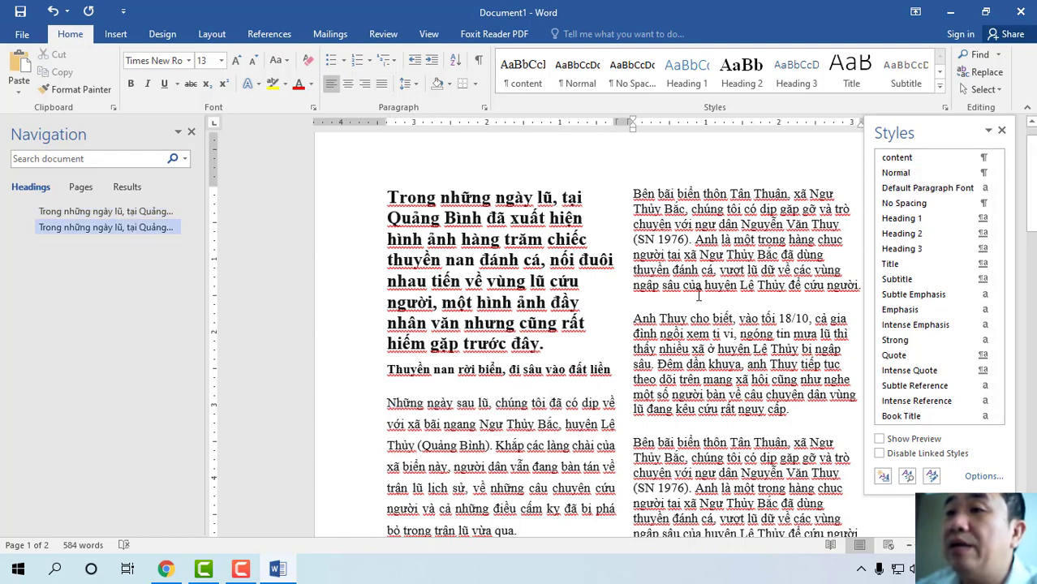
drag(634, 195, 791, 423)
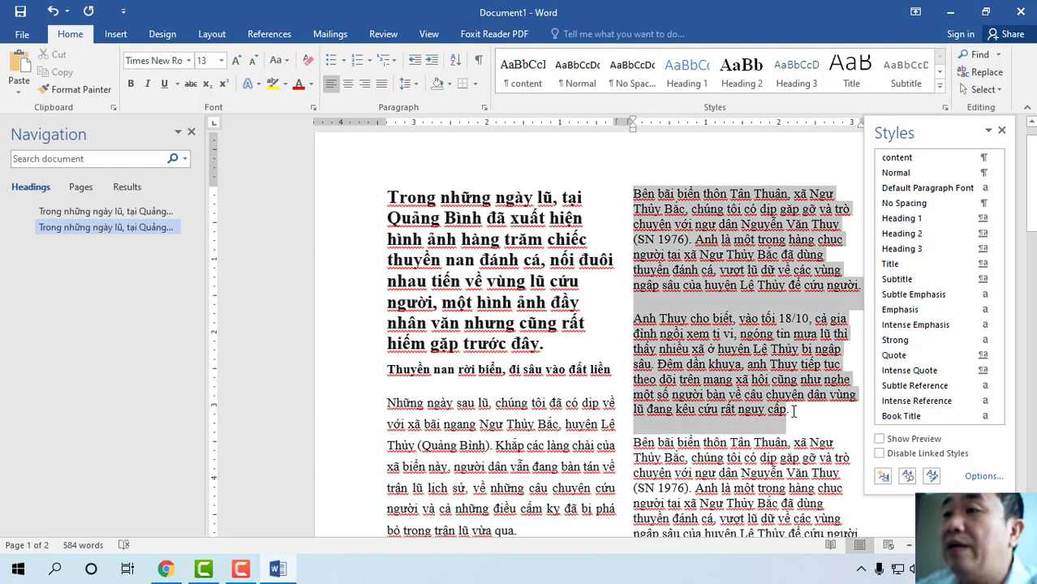
click(896, 158)
scroll(638, 345, down, 4)
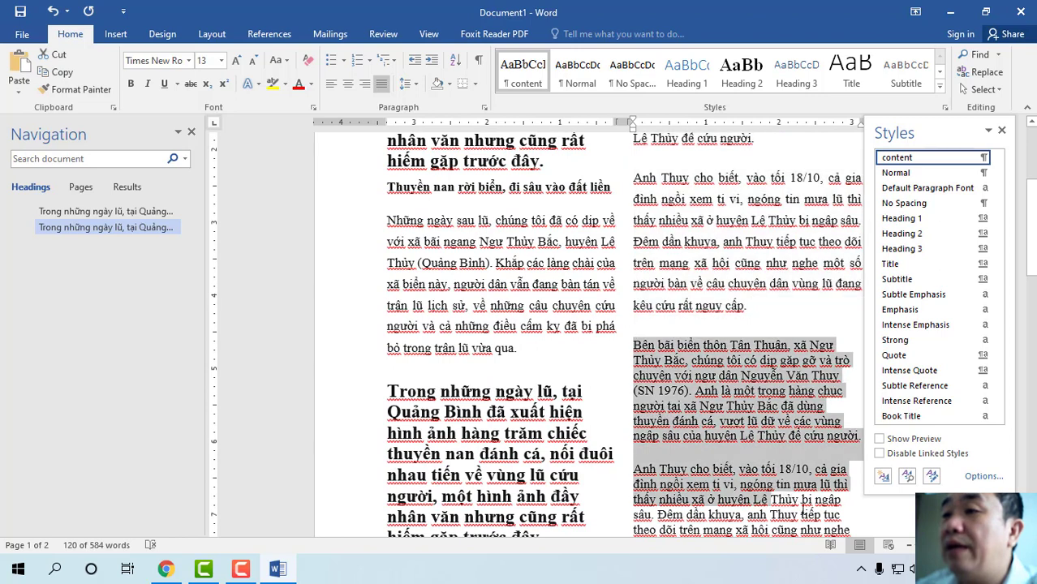
drag(634, 344, 849, 531)
click(896, 158)
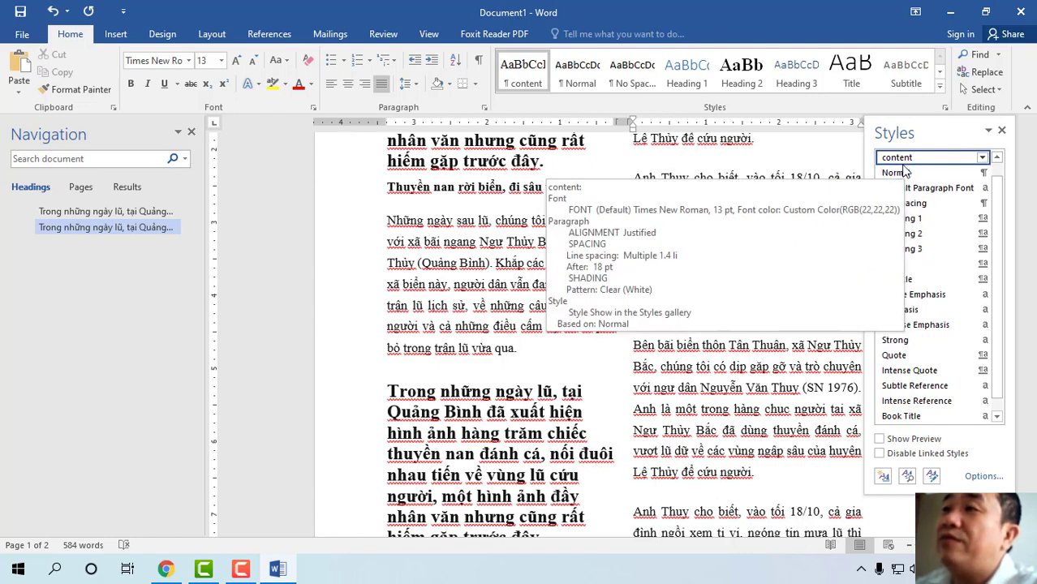
Apply the content style to the second Những ngày sau lũ paragraph
scroll(572, 390, down, 2)
scroll(572, 393, down, 4)
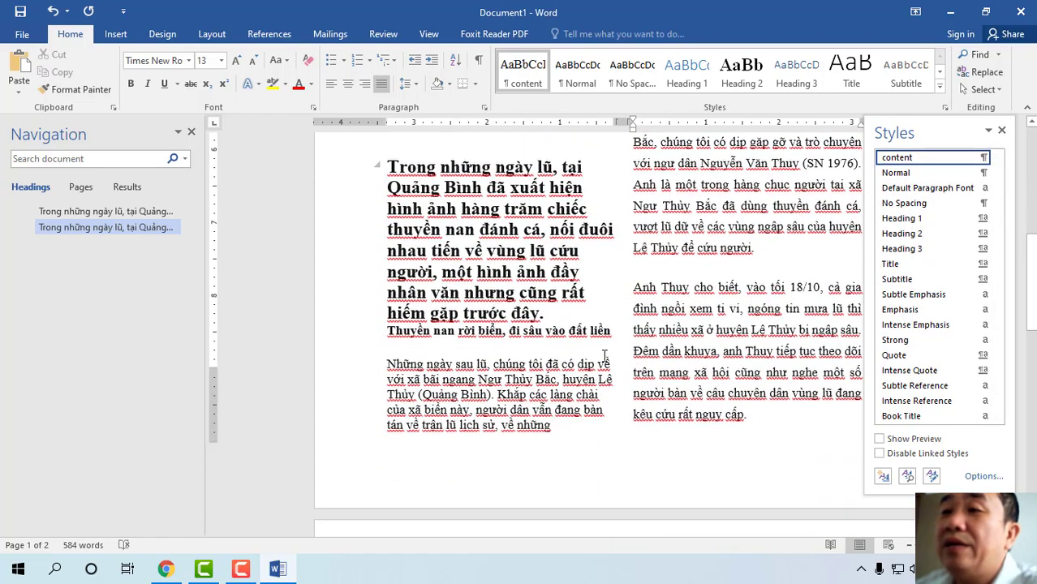
scroll(391, 294, down, 2)
drag(390, 296, 560, 374)
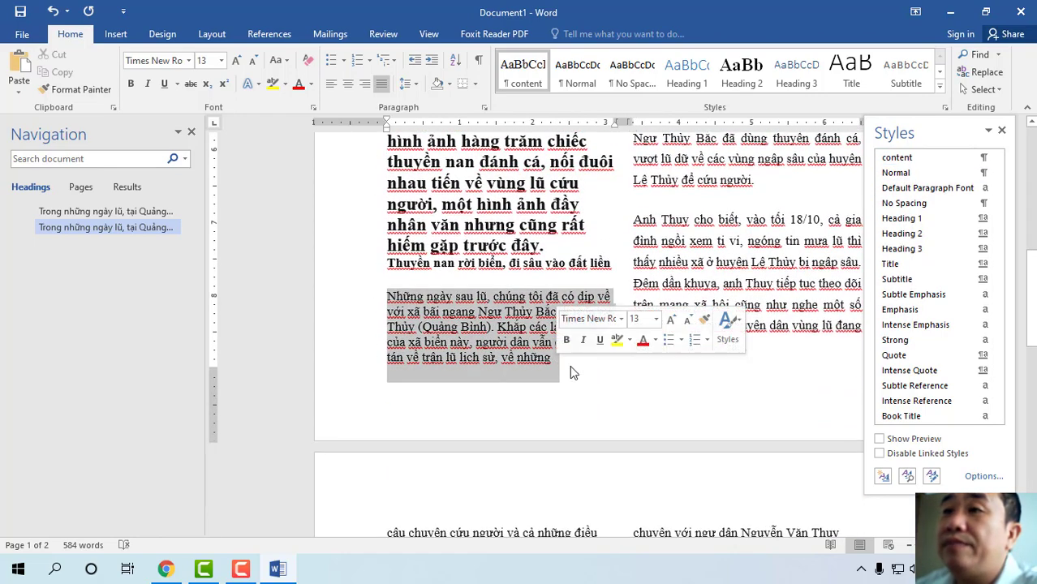
click(902, 162)
scroll(415, 240, down, 5)
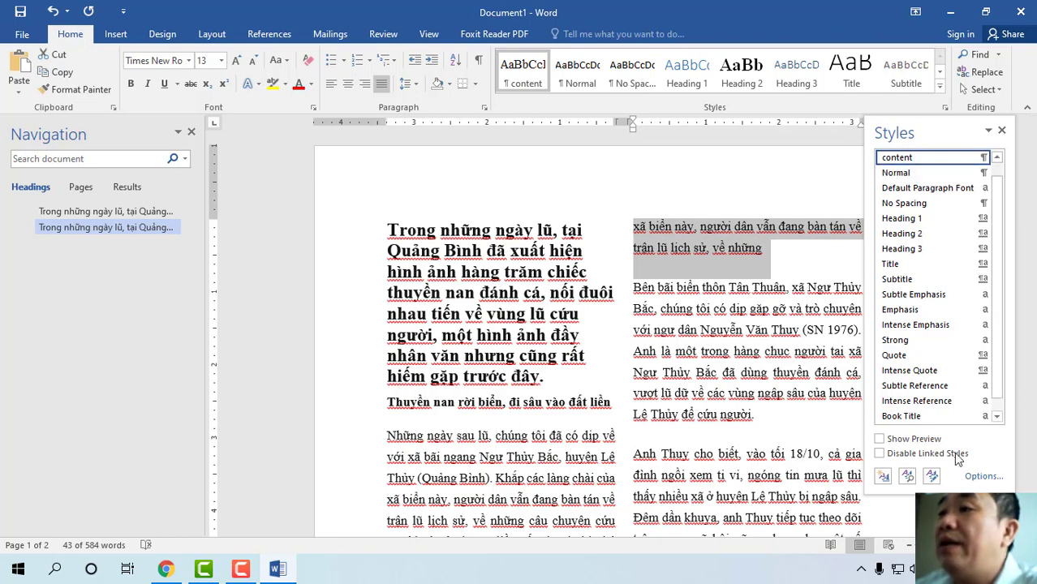
Create a left-aligned 'Haeding tao' paragraph style based on content, with dark blue Accent 1 text
click(884, 477)
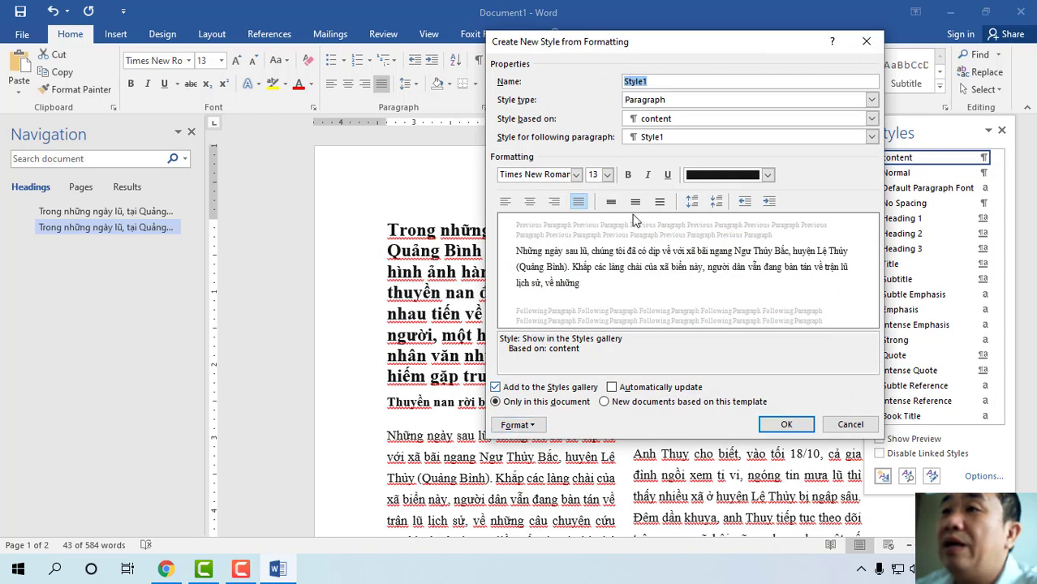
click(579, 205)
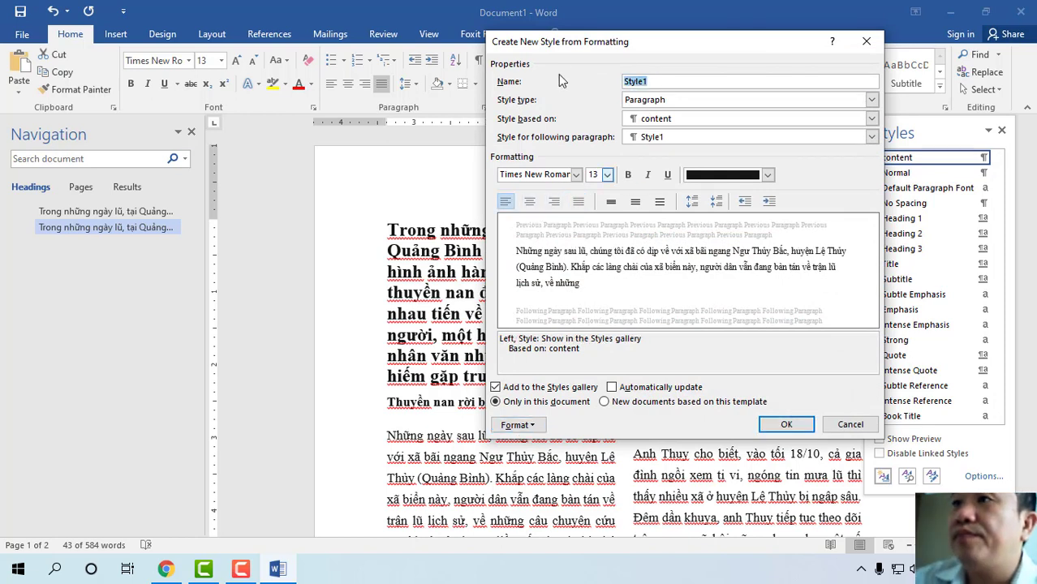
key(BackSpace)
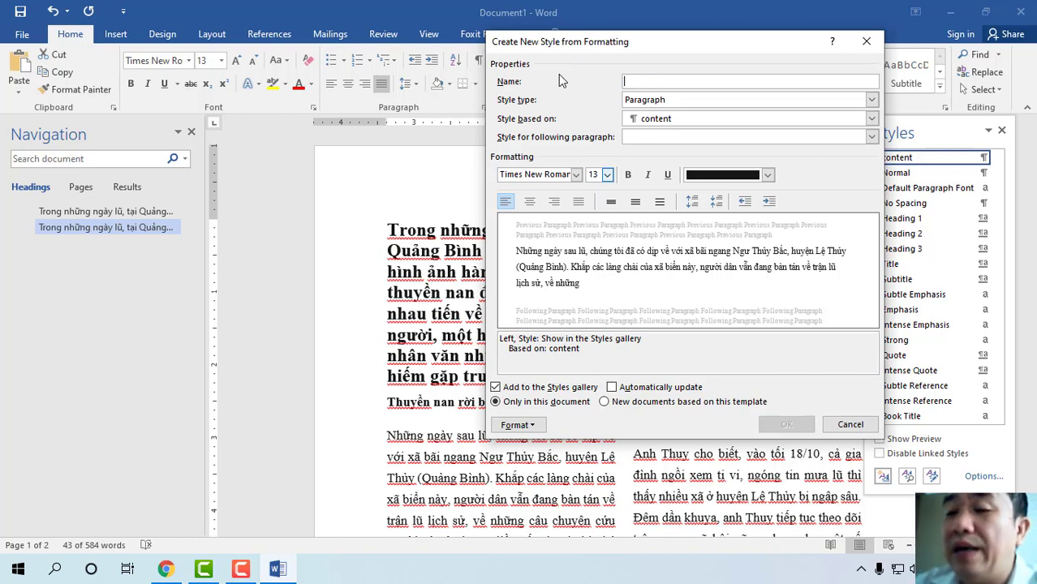
text(Ha)
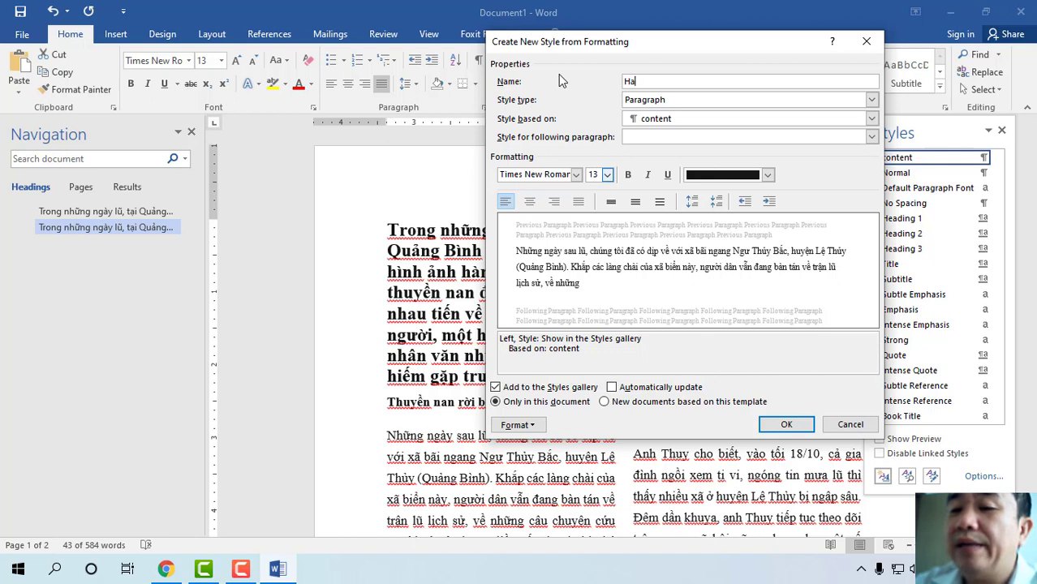
text(eding)
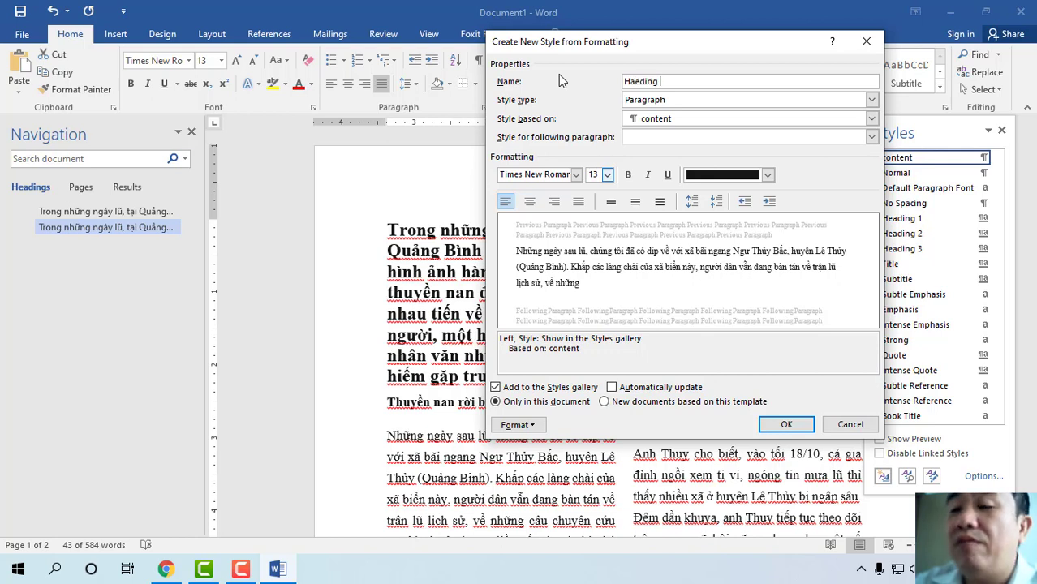
text( tao)
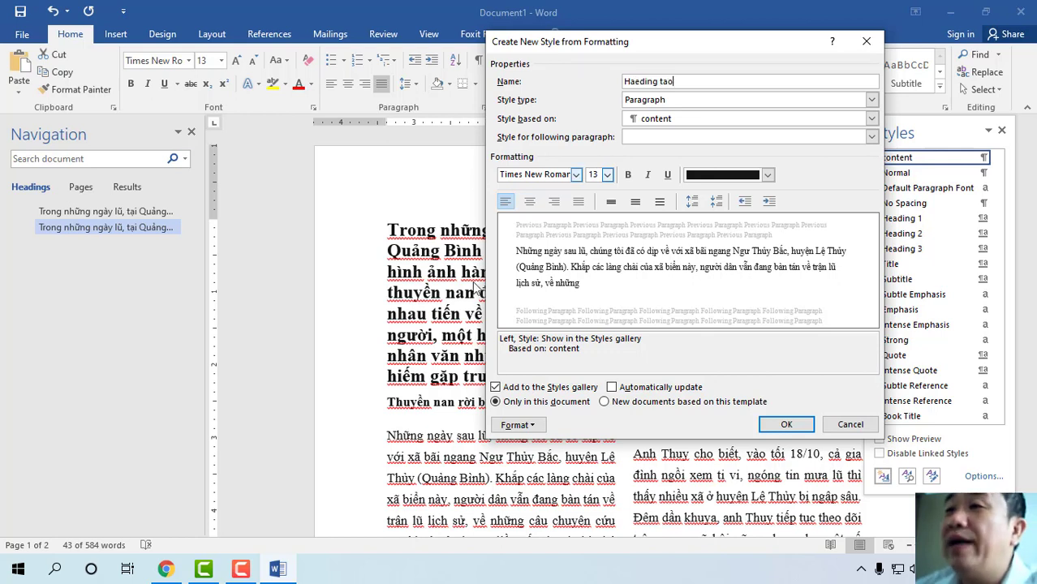
click(516, 424)
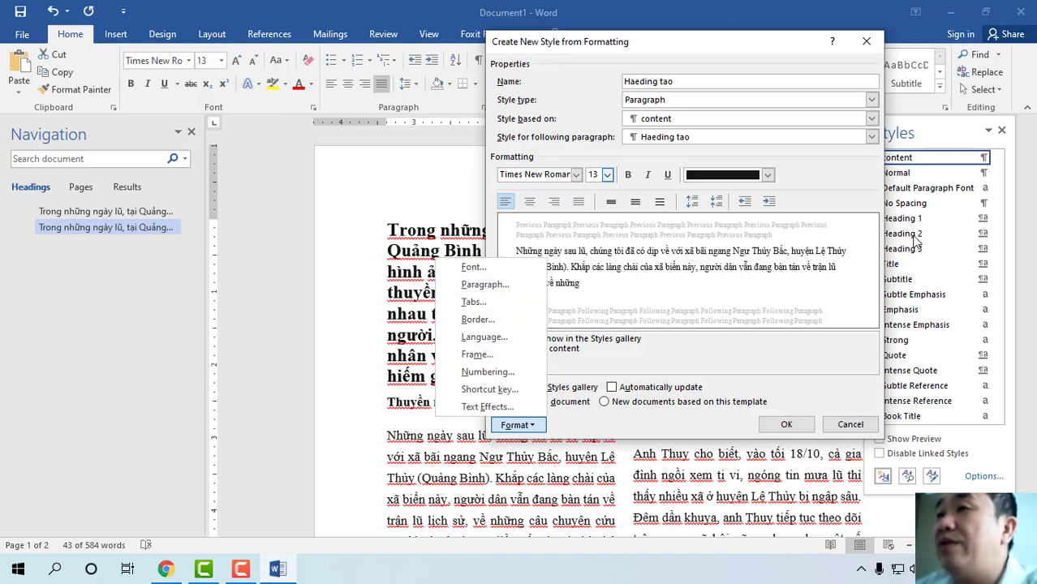
click(480, 284)
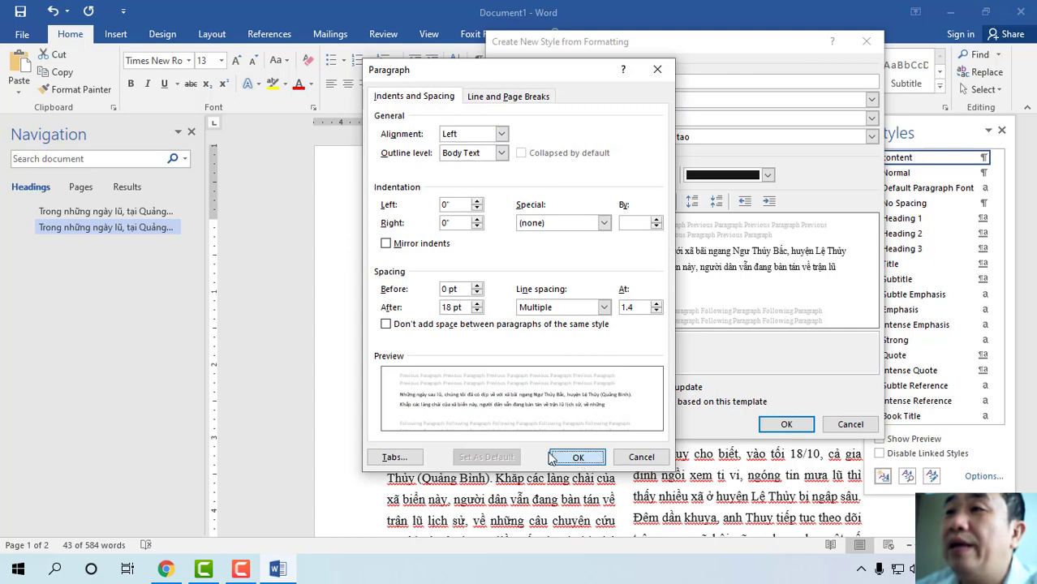
click(577, 456)
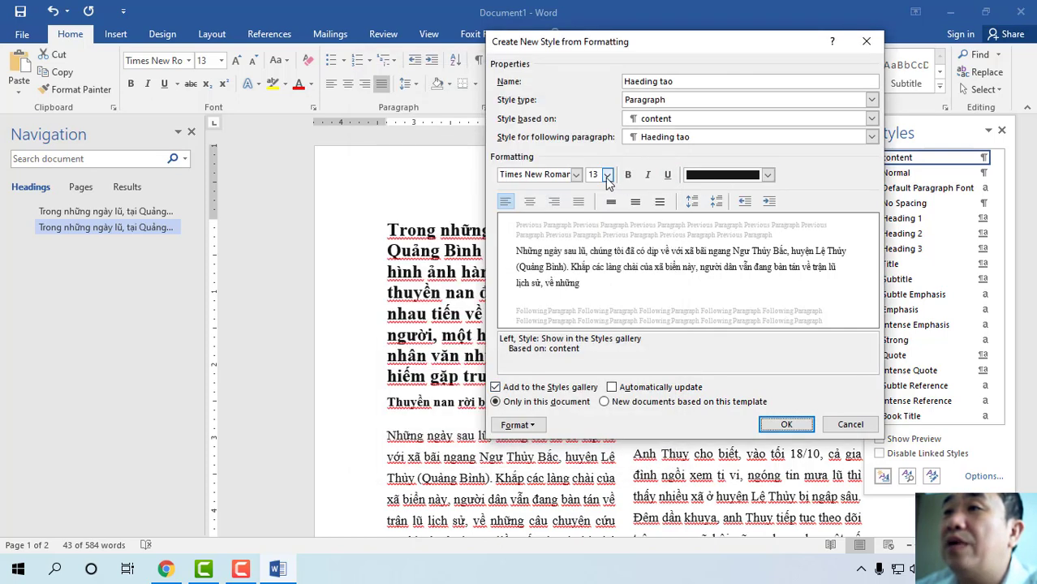
click(768, 176)
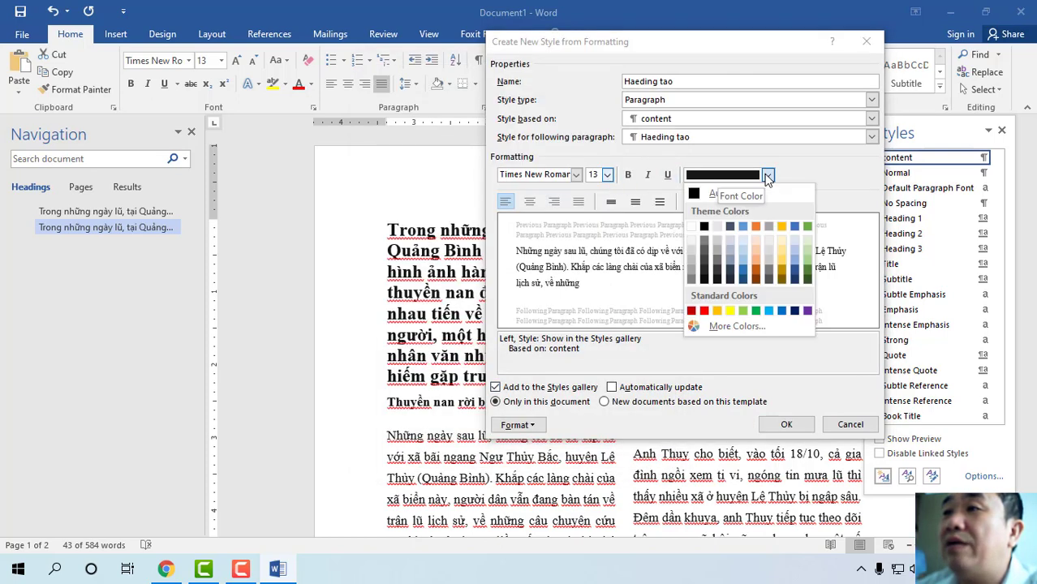
click(743, 275)
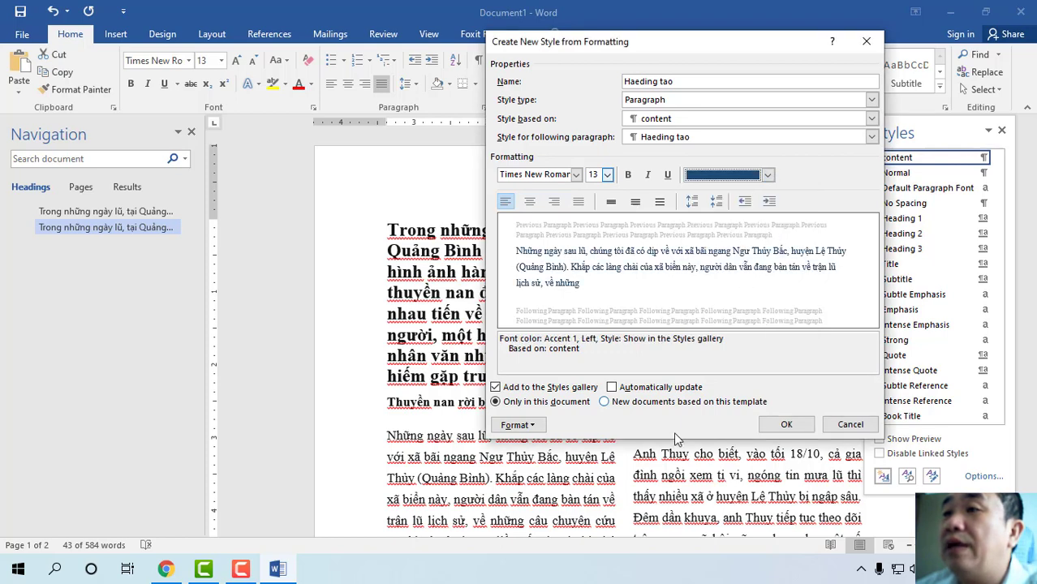
click(786, 424)
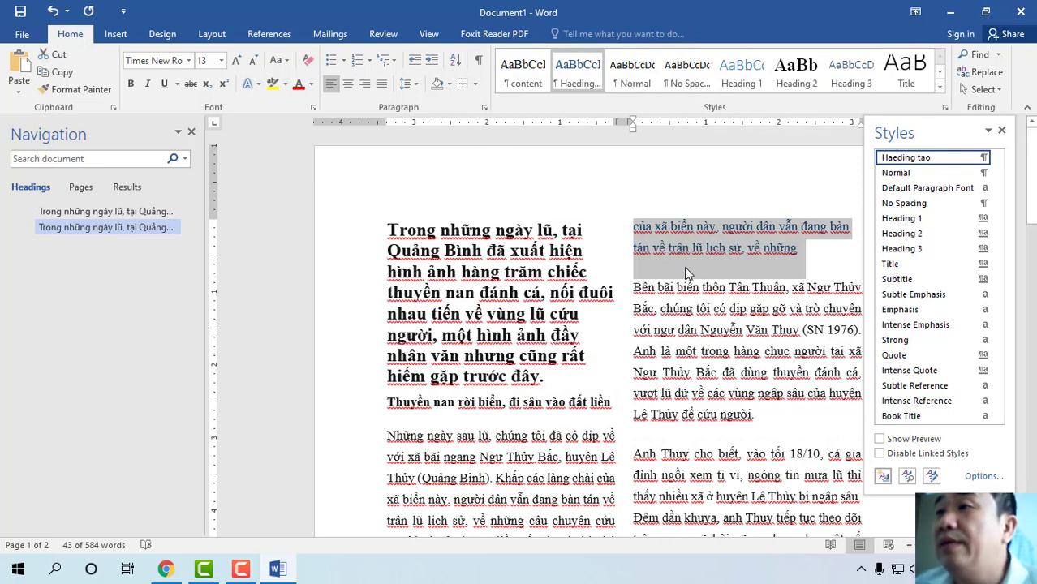
Apply the Haeding tao style to the opening headline paragraph
click(387, 236)
scroll(390, 202, down, 1)
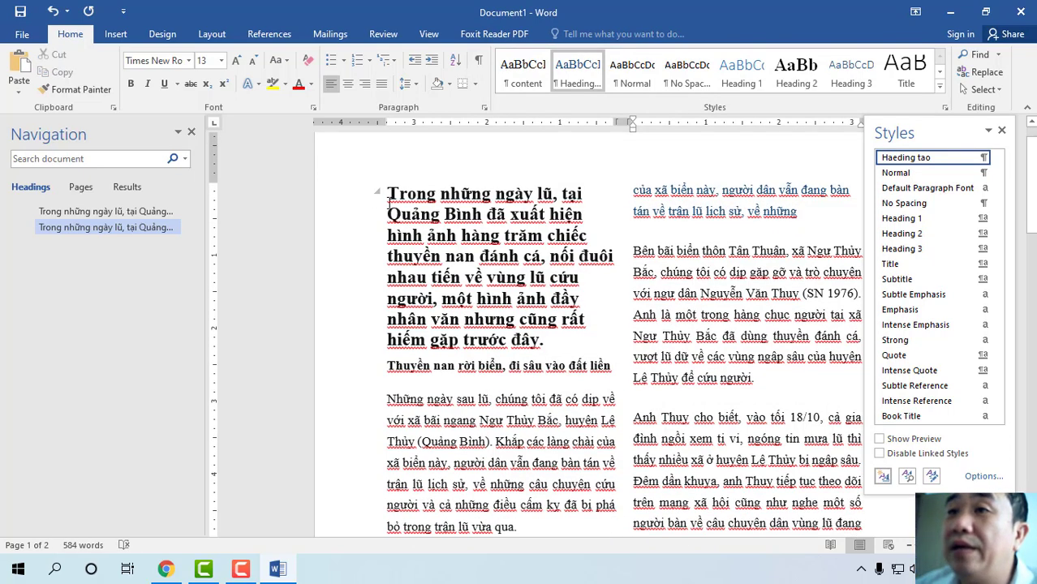
drag(387, 195, 536, 325)
triple_click(553, 338)
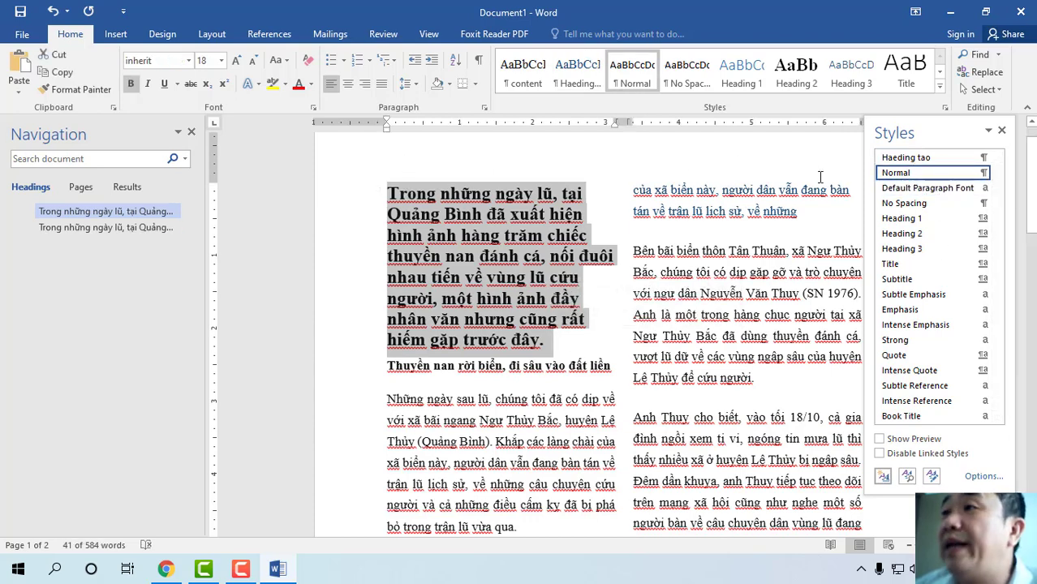
scroll(903, 195, up, 1)
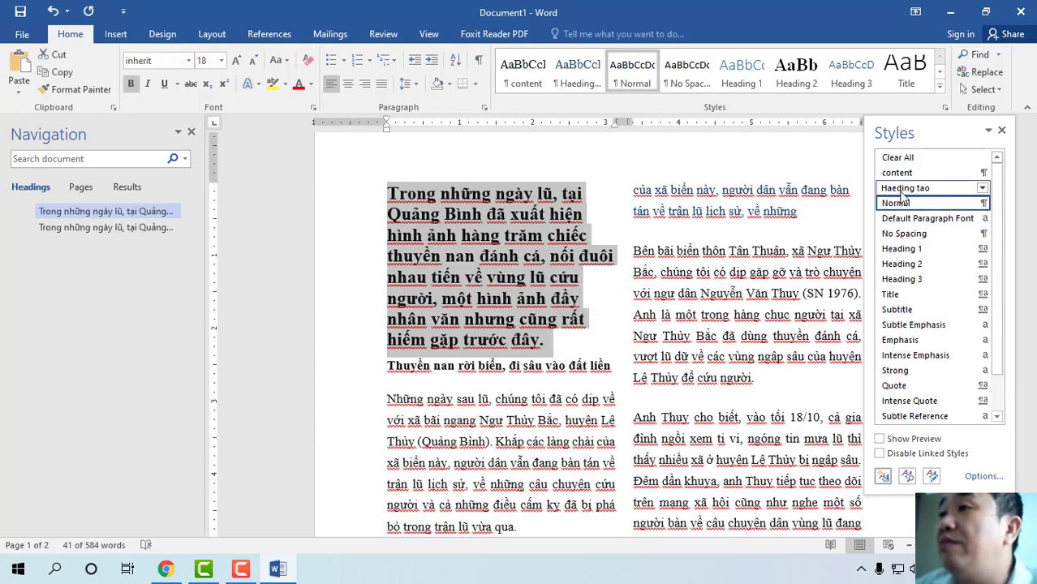
click(904, 193)
Modify the Haeding tao style to use an 18 pt font size
right_click(904, 193)
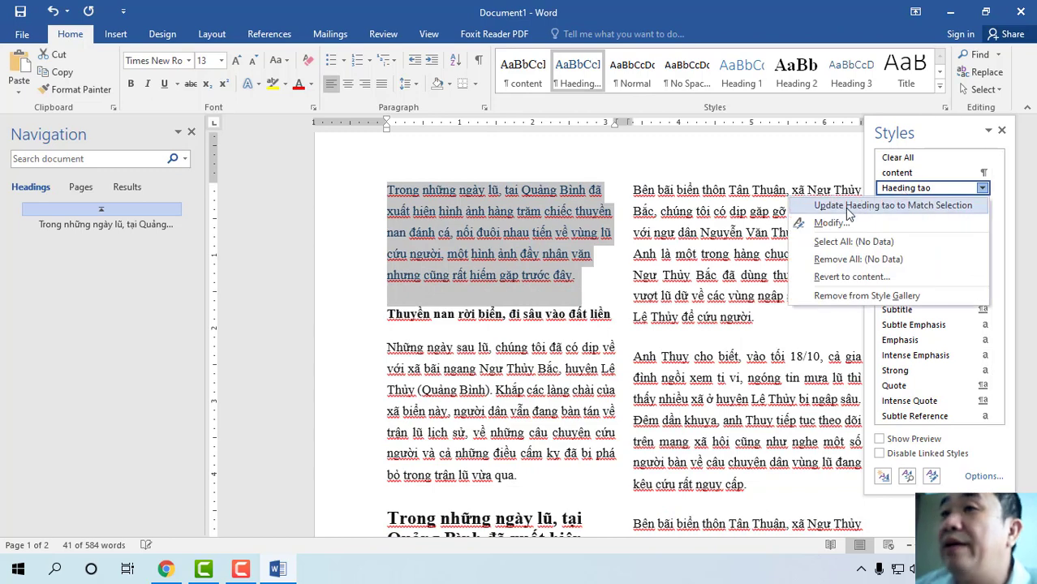
click(829, 223)
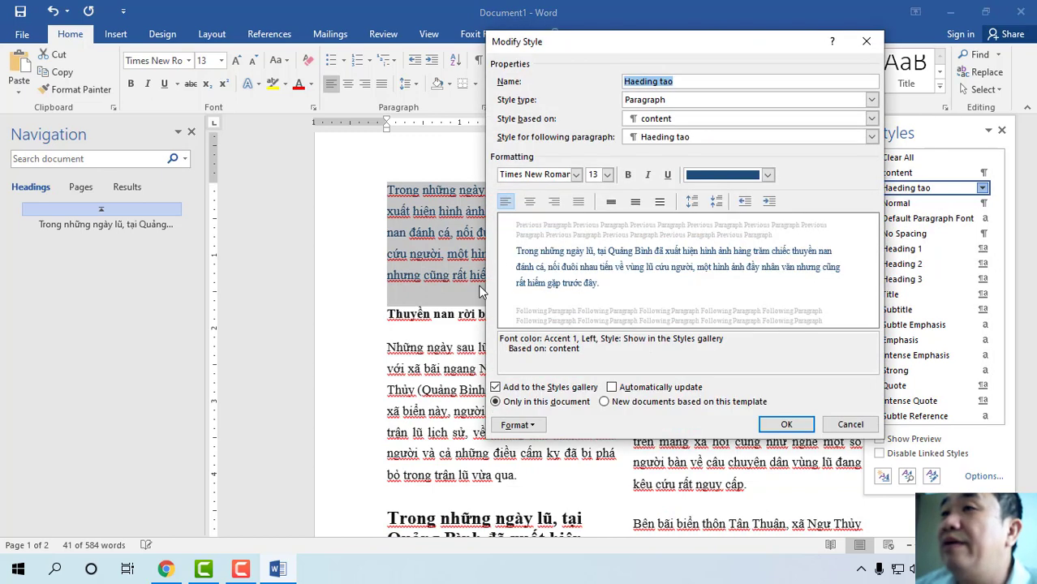
click(607, 176)
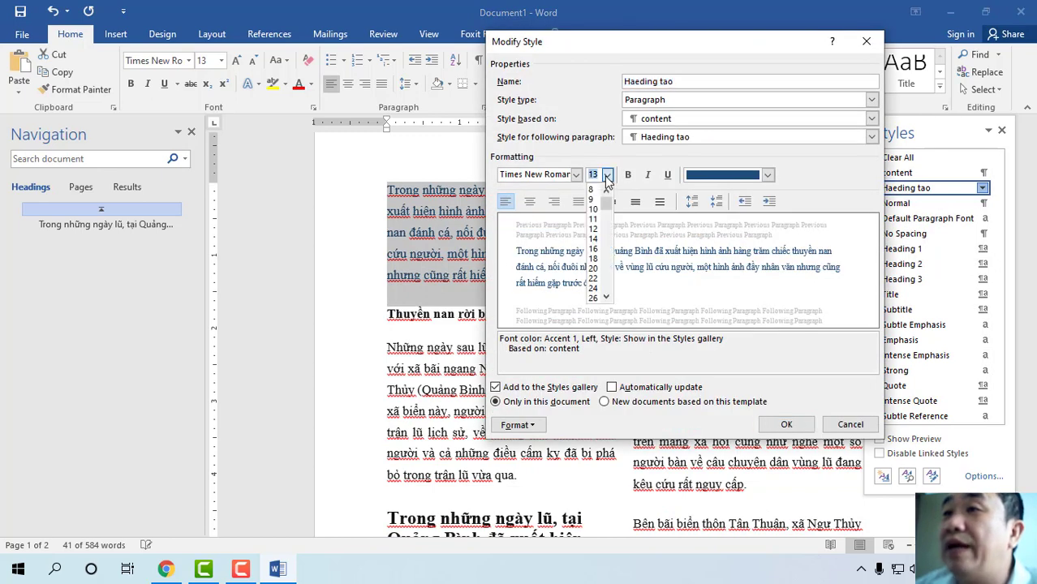
click(594, 258)
click(784, 424)
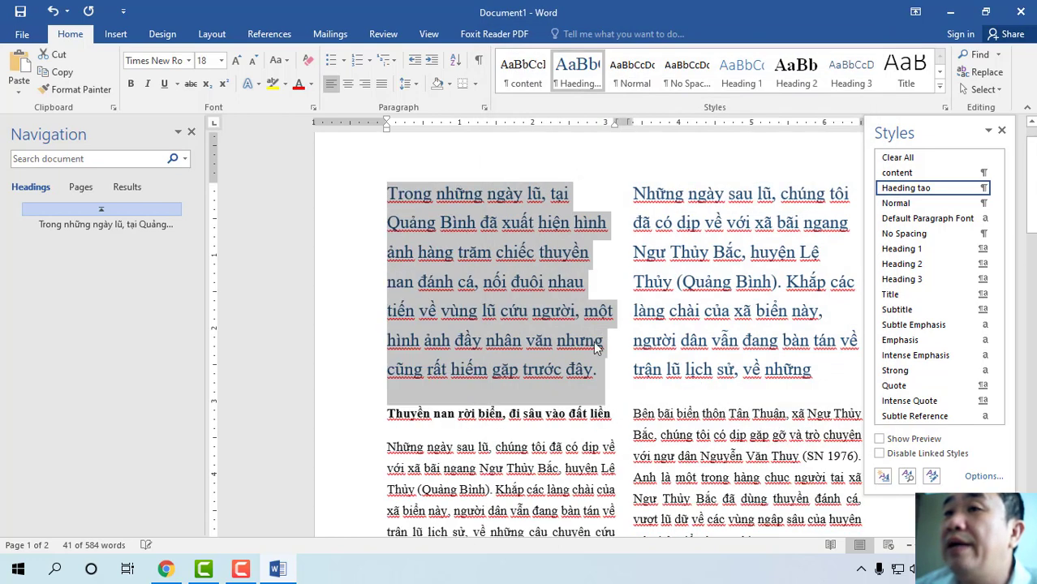
Apply the Haeding tao style to the second bold headline paragraph
click(601, 263)
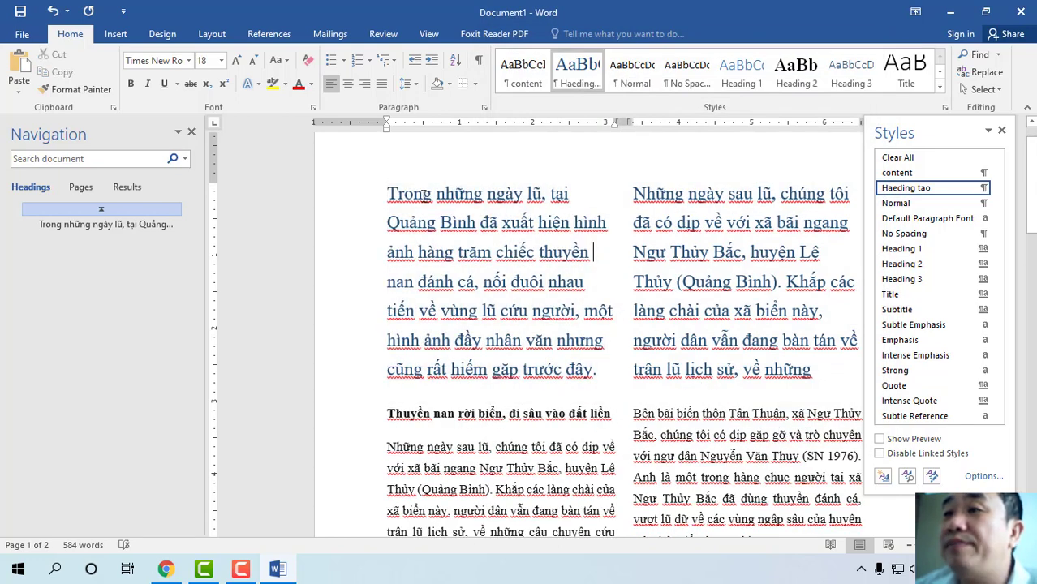
drag(424, 193, 480, 282)
scroll(487, 324, down, 3)
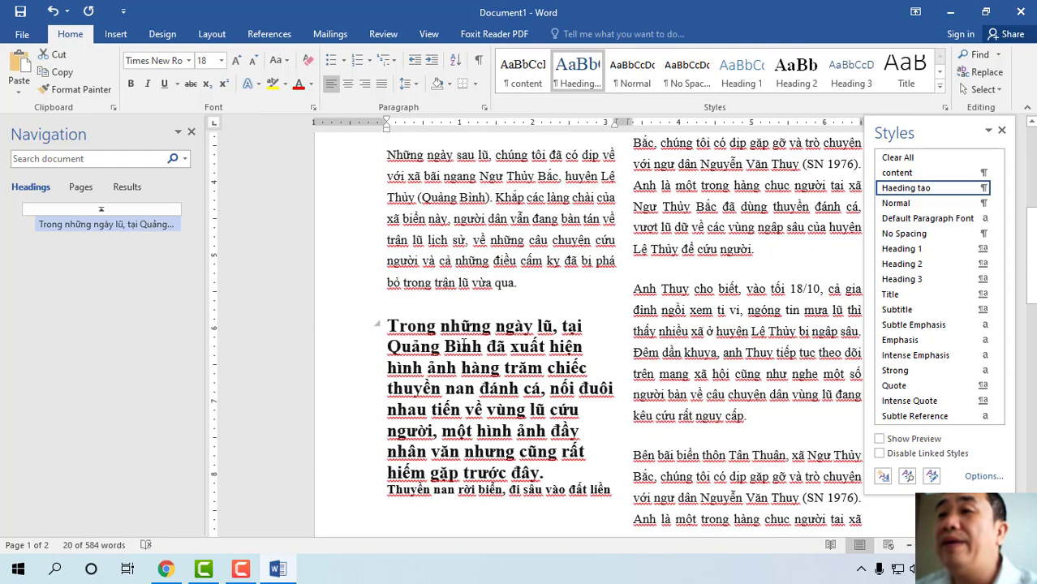
drag(390, 324, 542, 474)
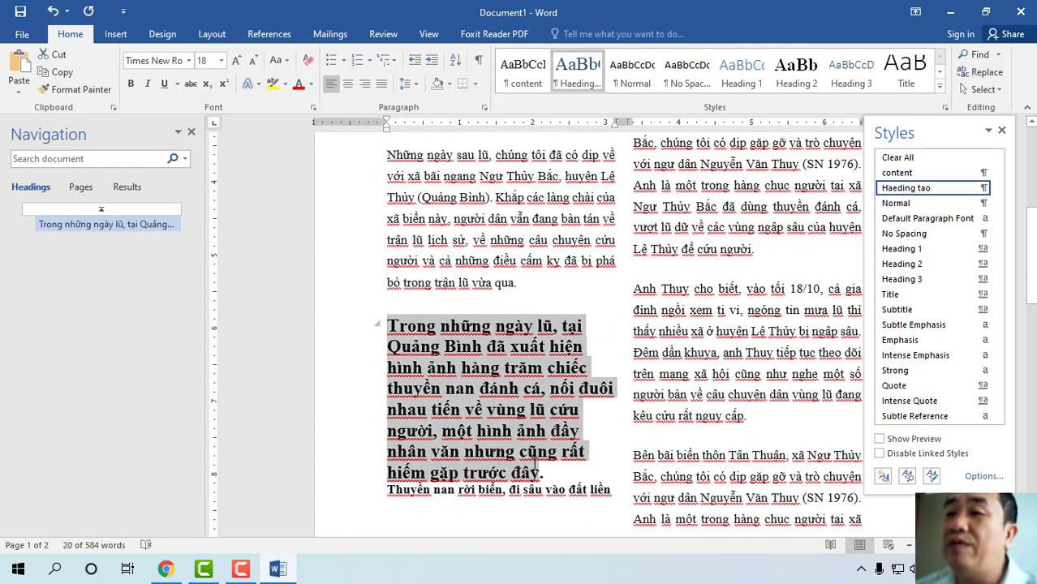
click(906, 189)
Narrow the Navigation pane and check which style the right-column blue text uses
click(519, 282)
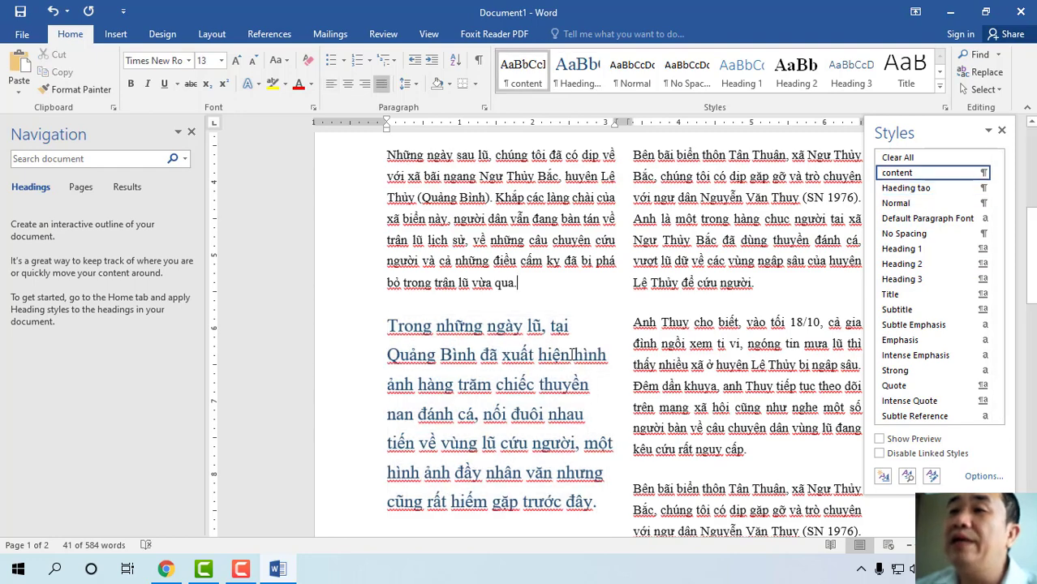
scroll(325, 243, up, 3)
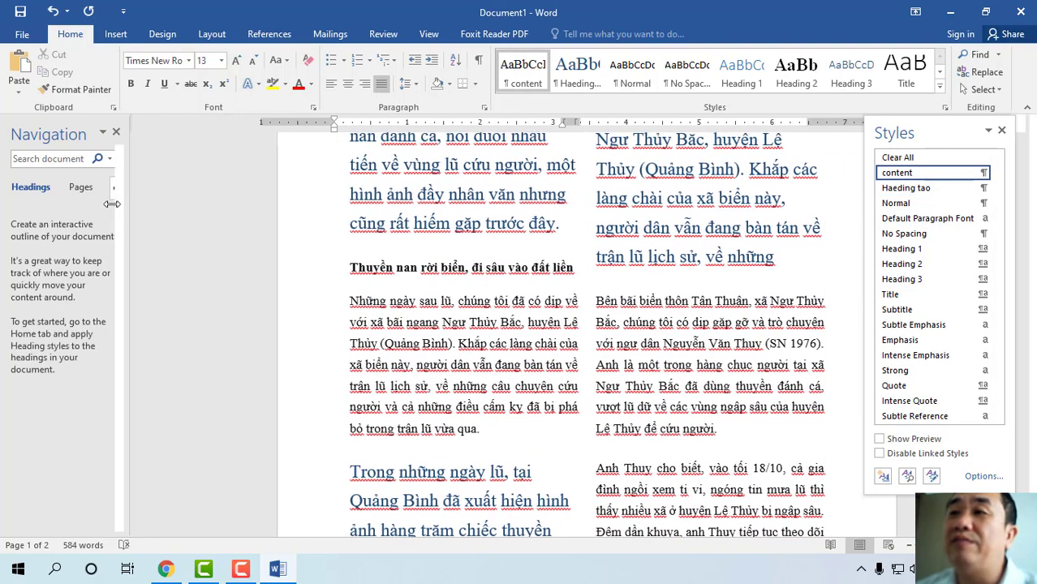
drag(203, 201, 113, 201)
scroll(775, 266, down, 5)
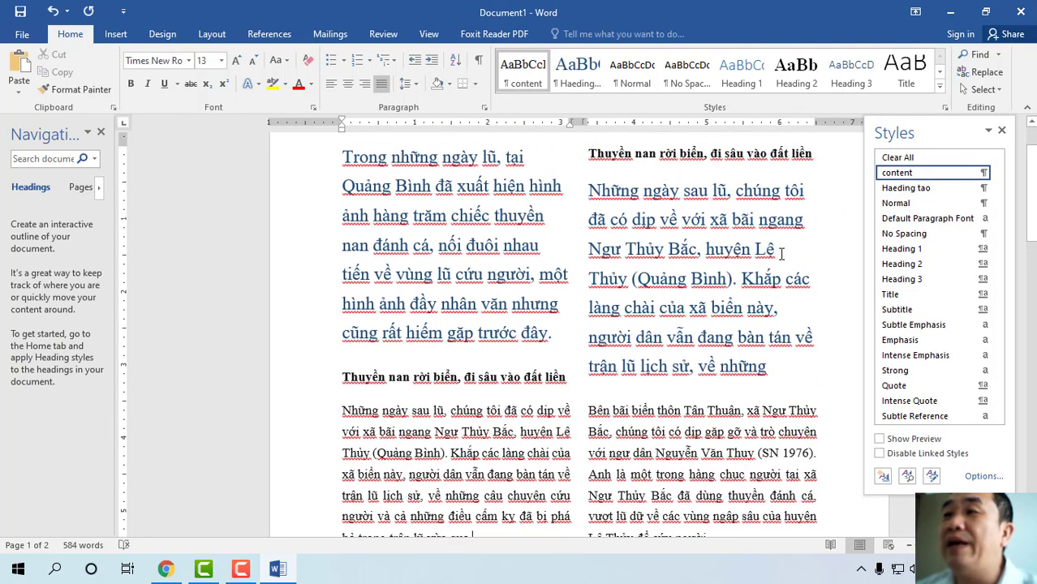
click(769, 258)
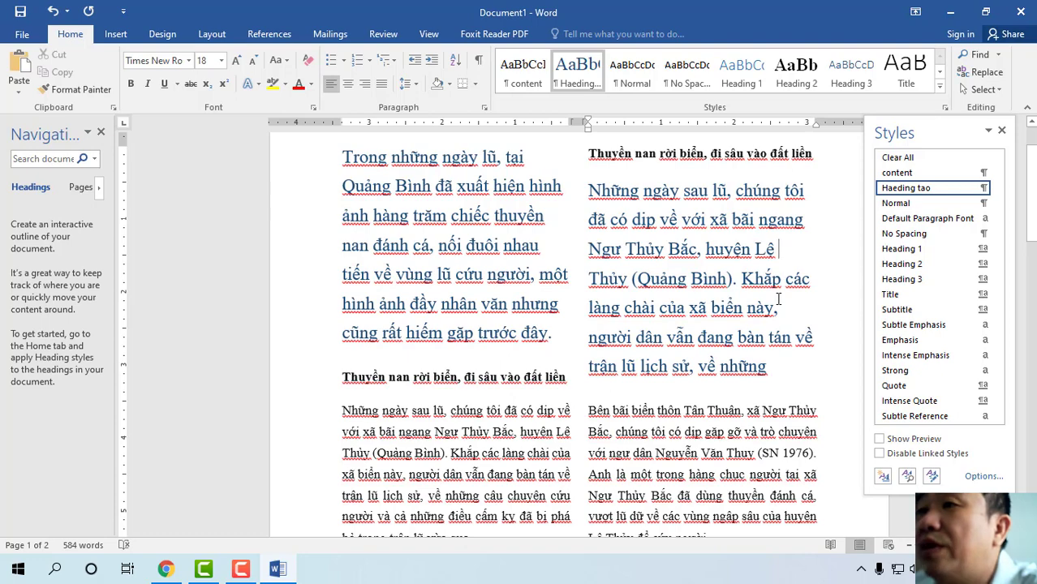
scroll(607, 276, up, 1)
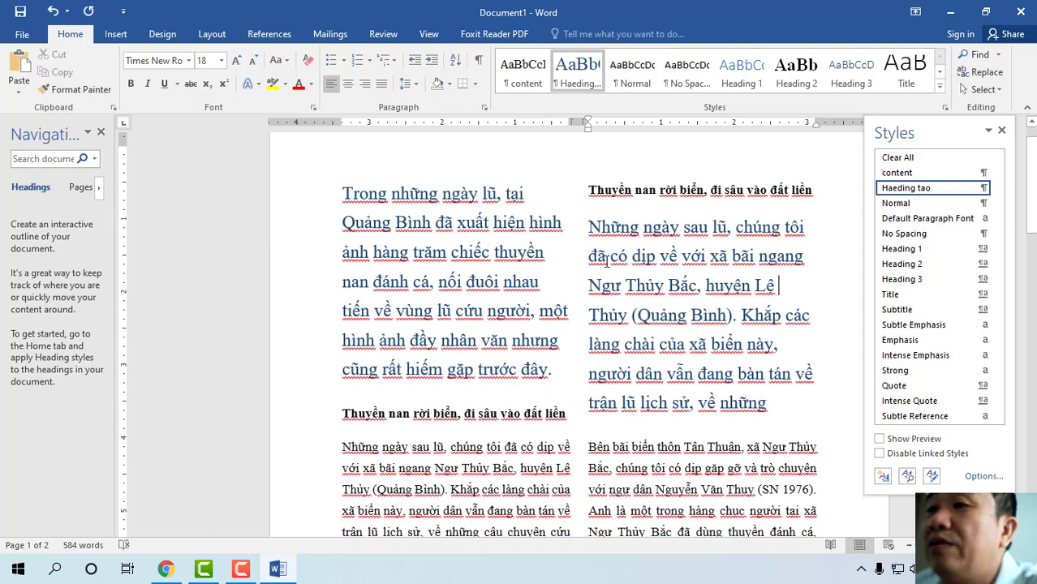
scroll(607, 261, down, 4)
scroll(448, 322, down, 1)
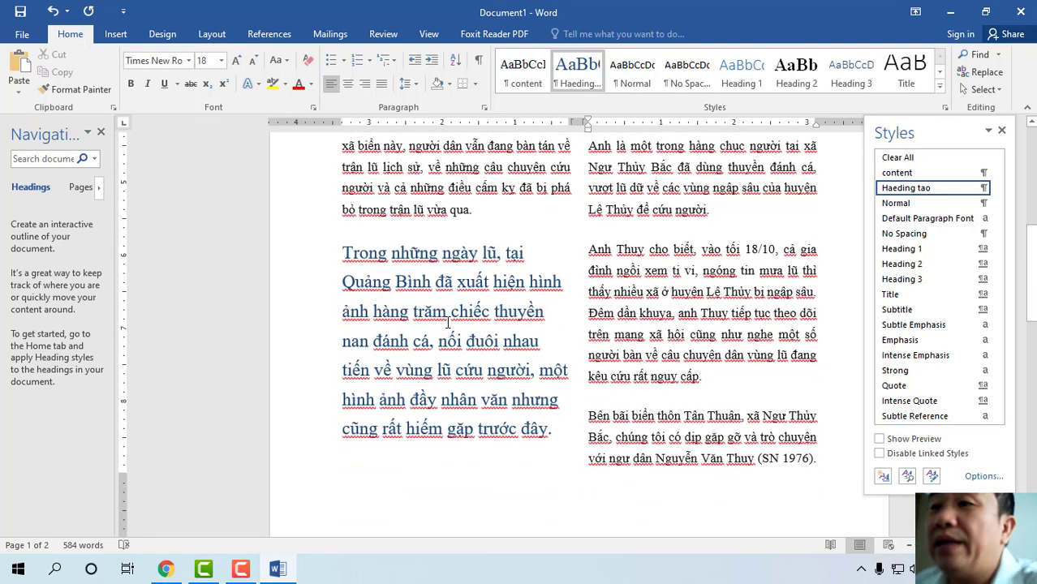
scroll(487, 332, down, 1)
scroll(576, 354, down, 4)
scroll(581, 352, down, 3)
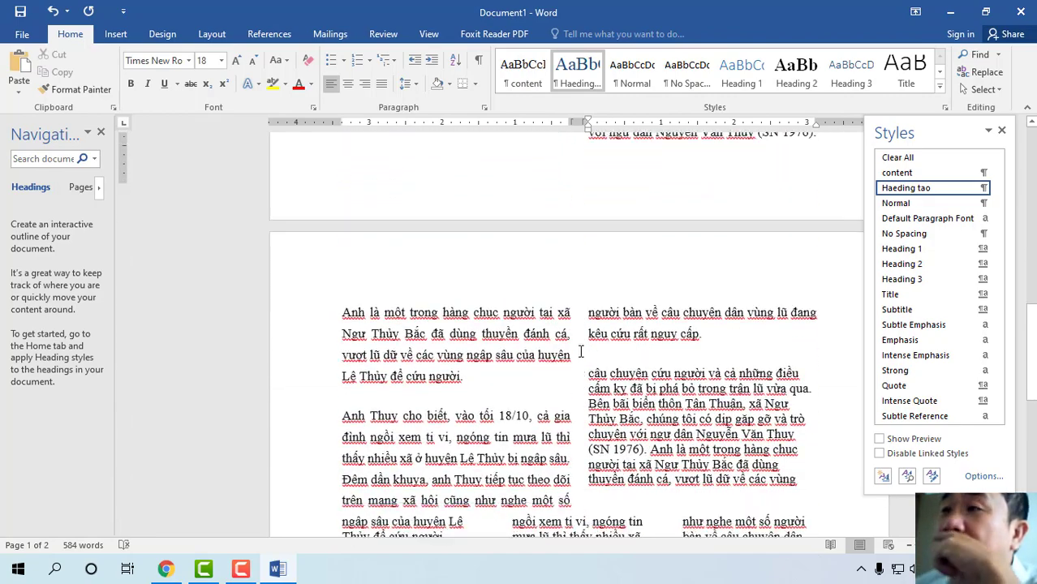
scroll(581, 351, down, 2)
scroll(581, 351, down, 2)
scroll(581, 351, down, 2)
scroll(582, 349, down, 2)
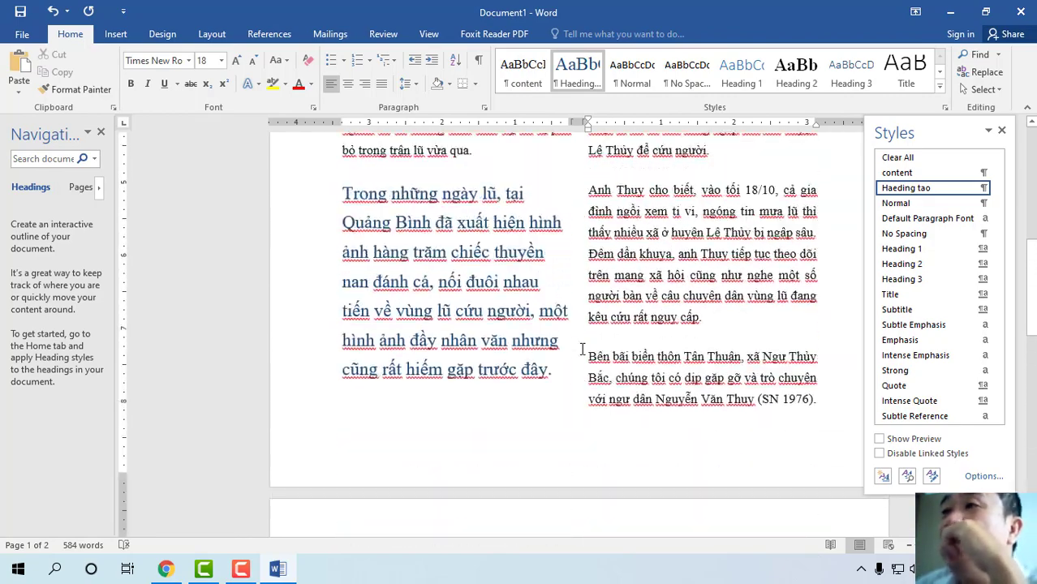
scroll(581, 357, up, 3)
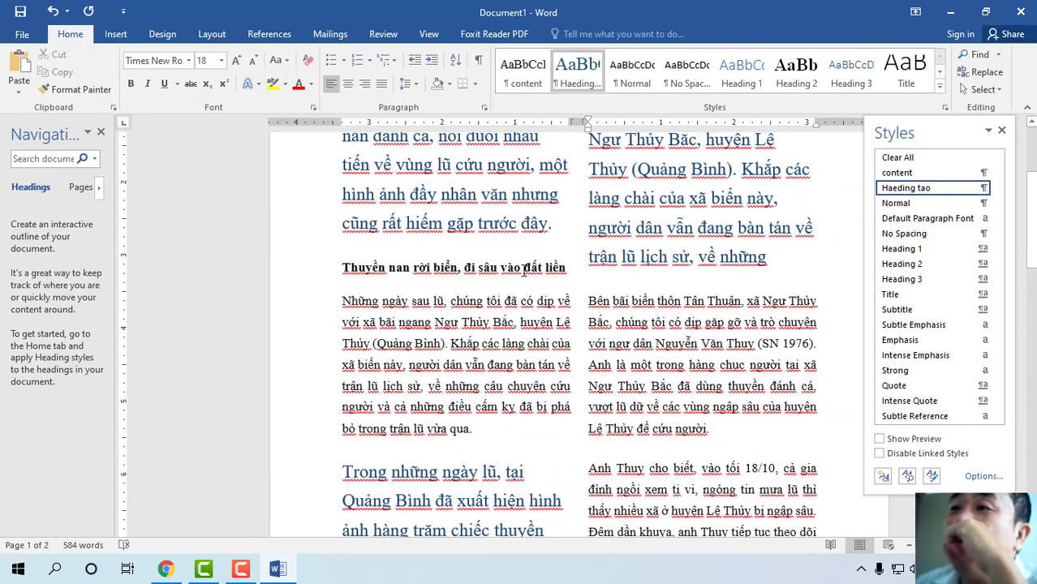
scroll(581, 299, up, 1)
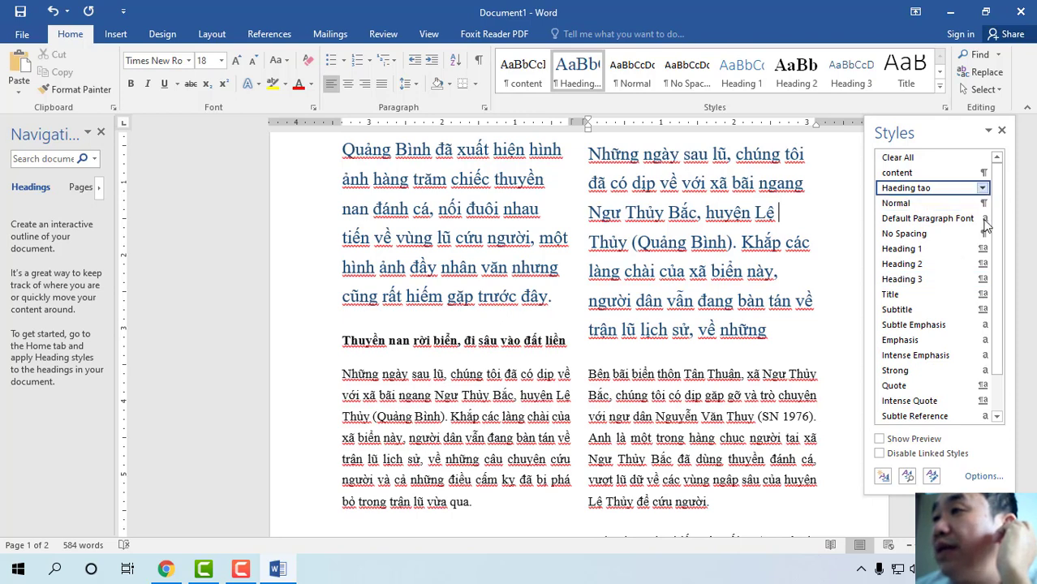
scroll(954, 331, down, 1)
scroll(953, 331, up, 1)
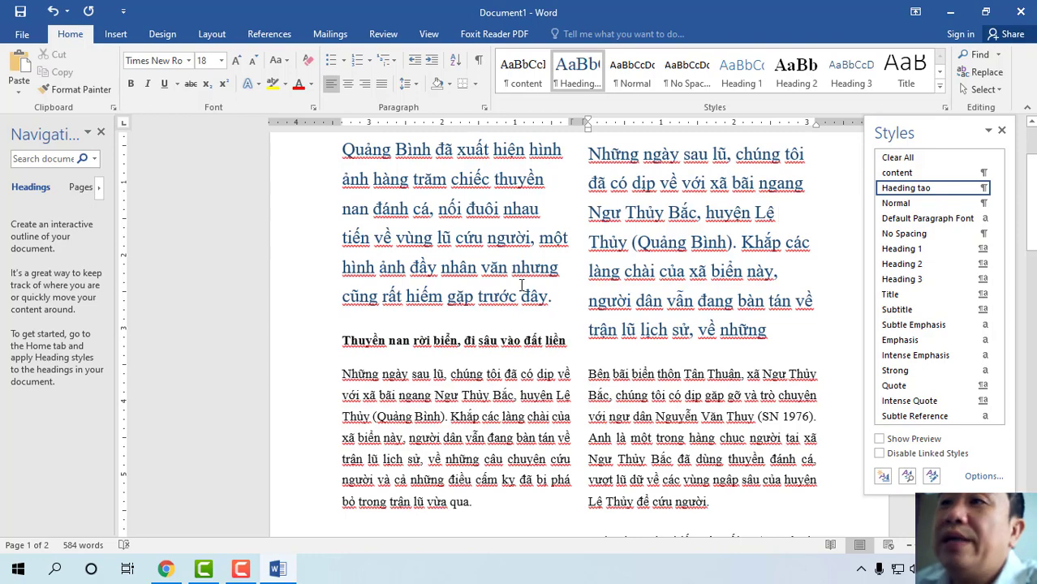
scroll(521, 284, up, 3)
scroll(495, 173, down, 4)
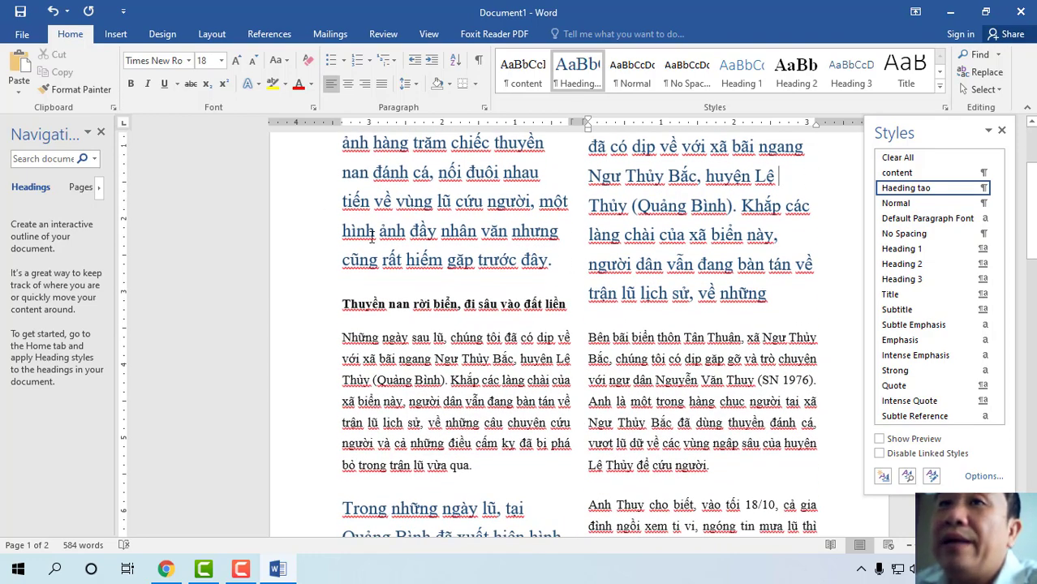
In the dantri article, begin saving the fishing-boat photo to the Desktop
click(167, 571)
scroll(416, 353, down, 5)
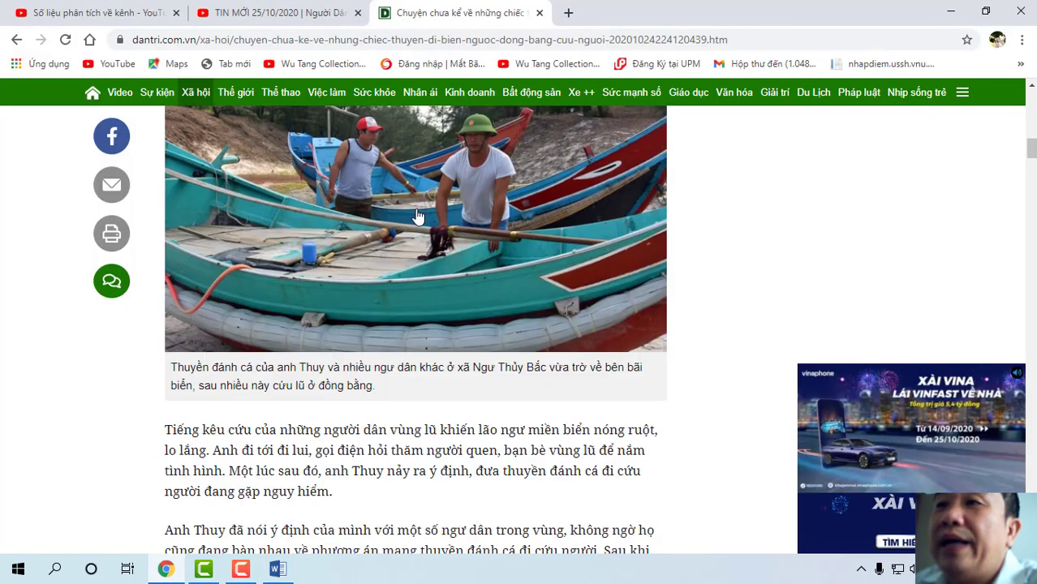
scroll(445, 219, down, 7)
scroll(440, 350, up, 8)
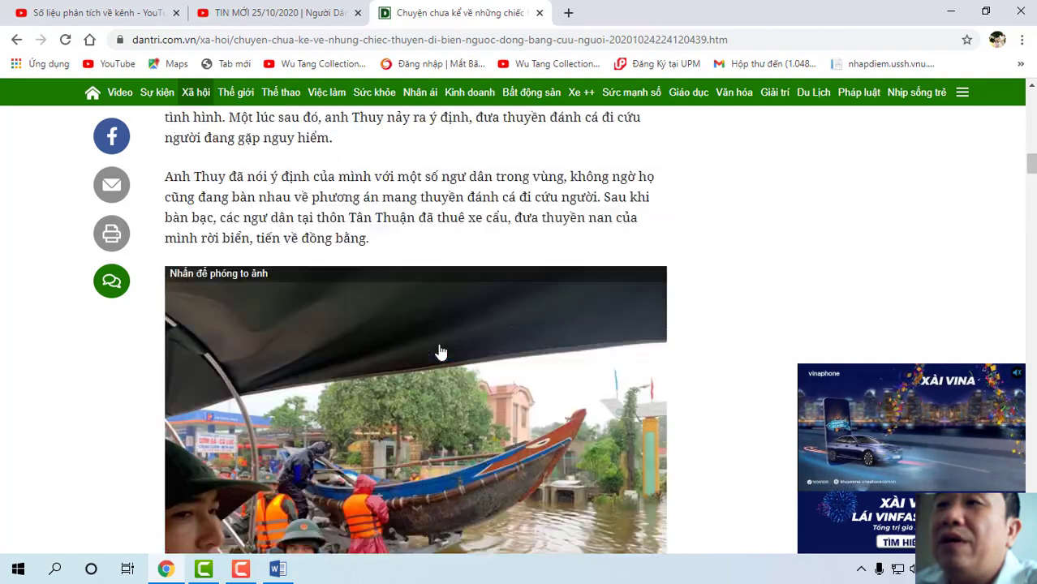
scroll(439, 351, up, 3)
scroll(439, 351, down, 2)
right_click(395, 307)
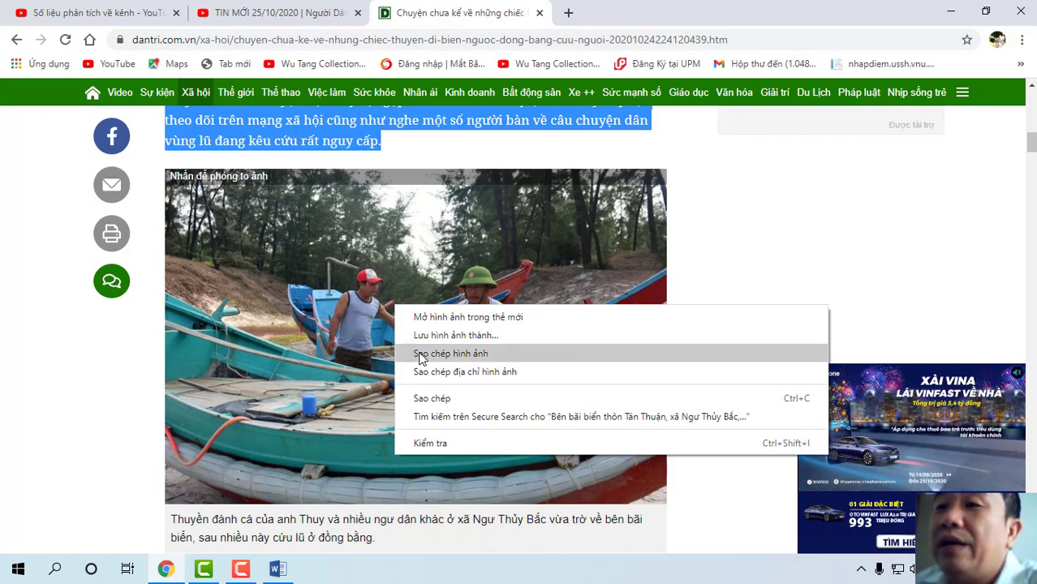
click(438, 335)
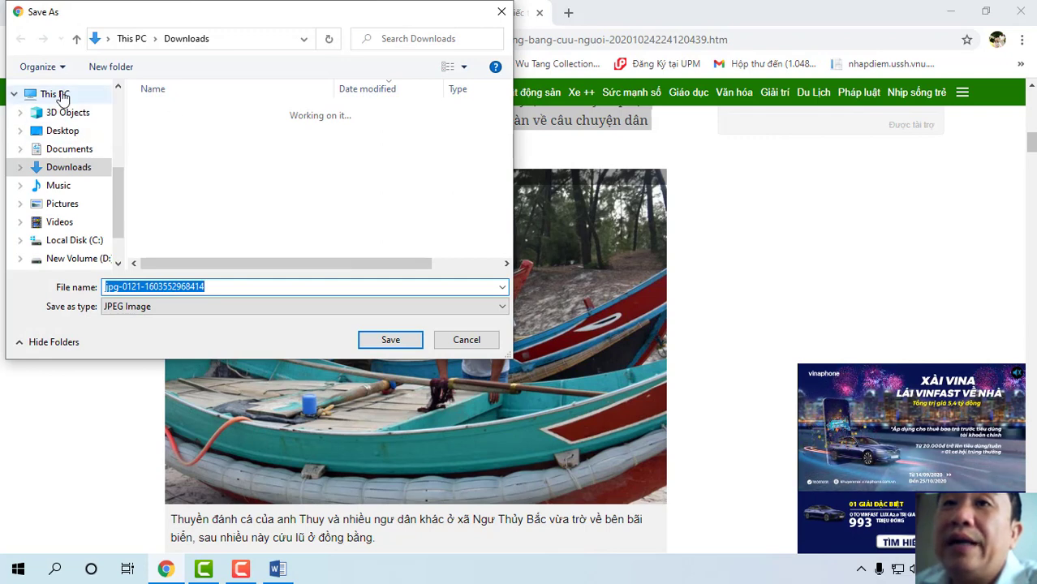
click(63, 132)
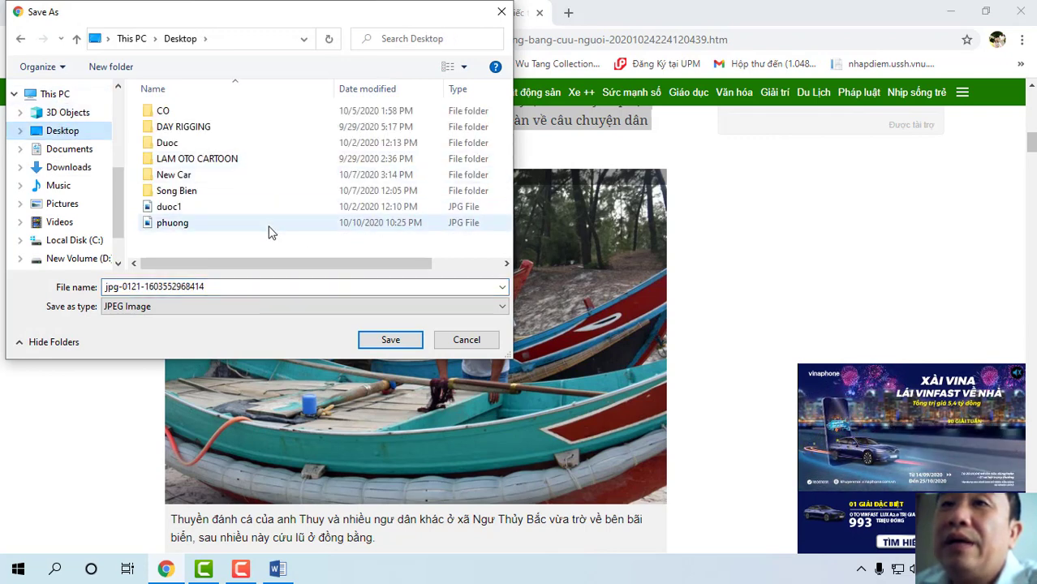
Create a Desktop folder named 'Thien tai' and save the first photo into it
right_click(267, 219)
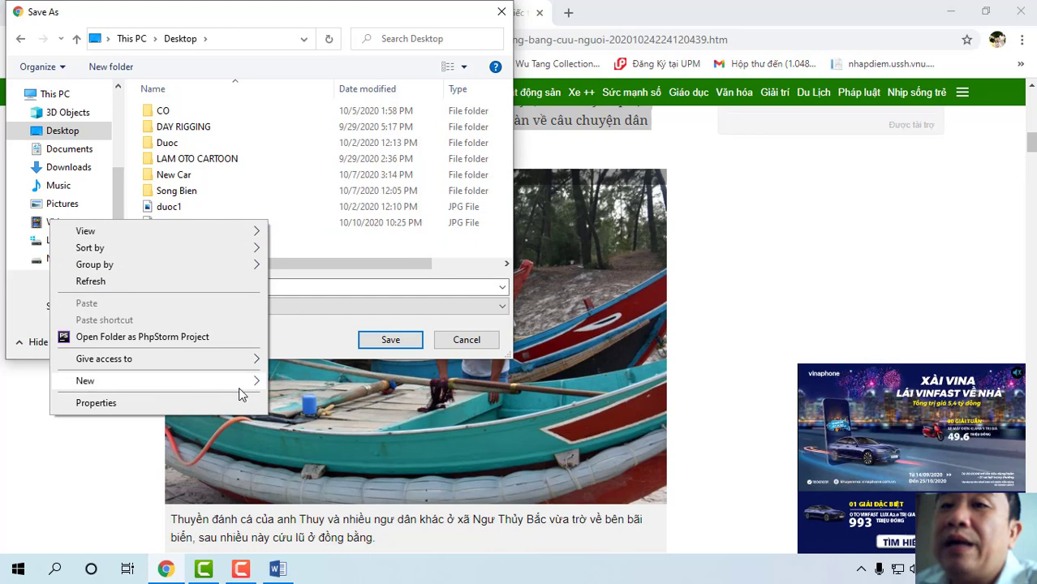
mouse_move(244, 381)
click(294, 384)
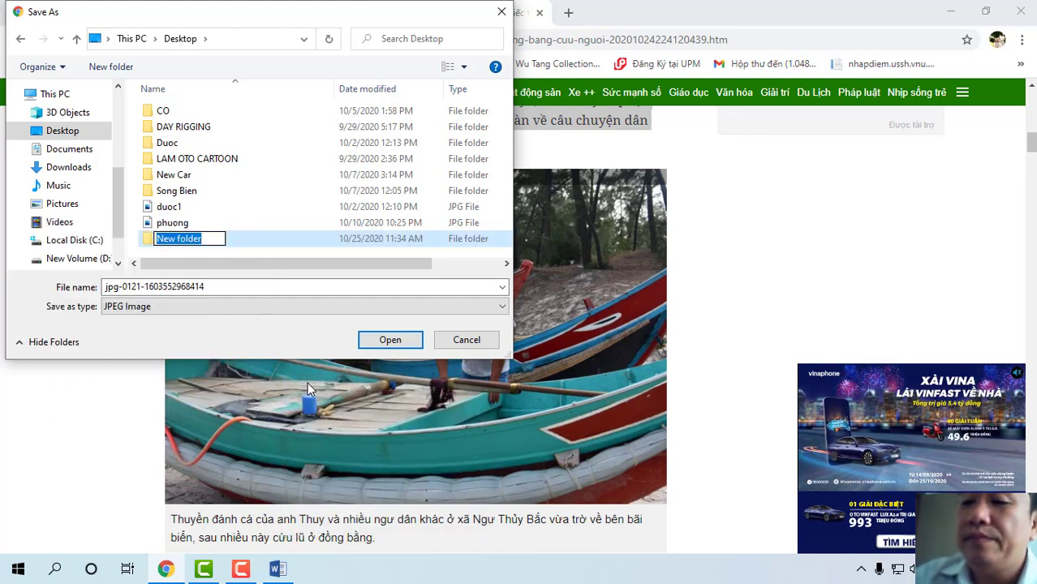
key(BackSpace)
text(Thien tai)
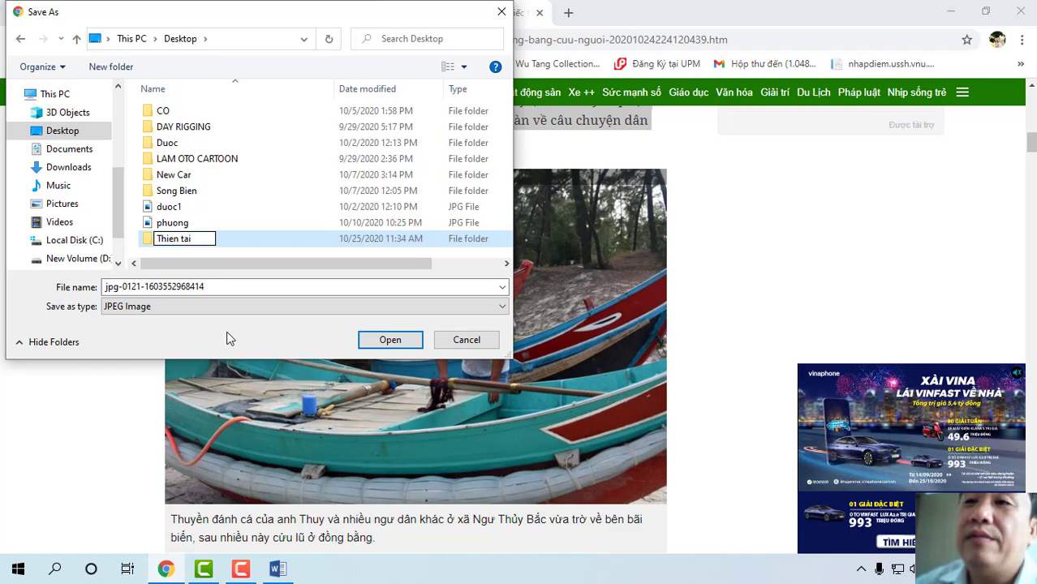
click(272, 193)
double_click(175, 238)
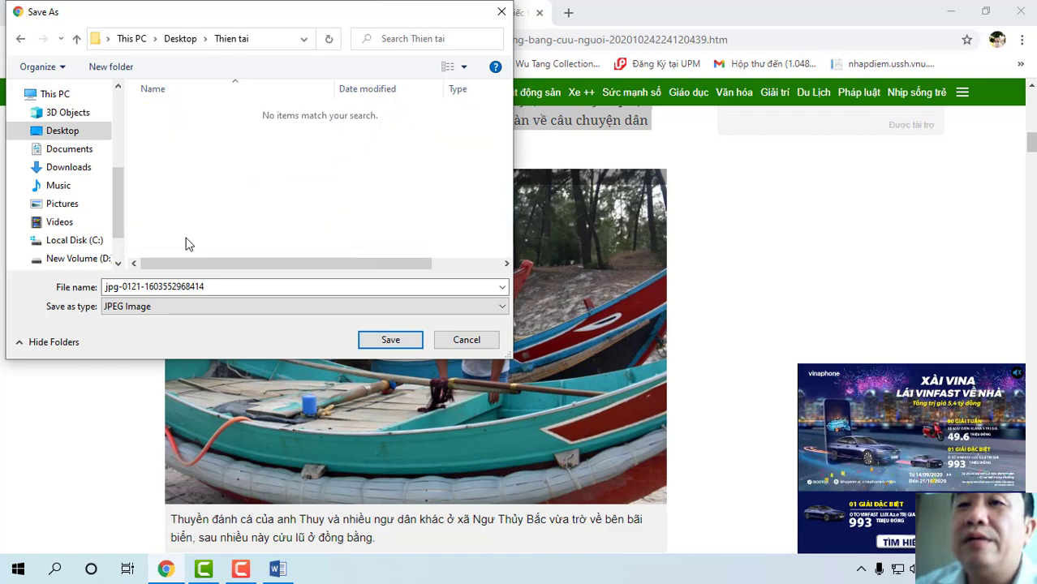
click(390, 340)
Save the flood-boats and boats-on-water photos into Thien tai
scroll(468, 414, down, 5)
scroll(469, 414, down, 3)
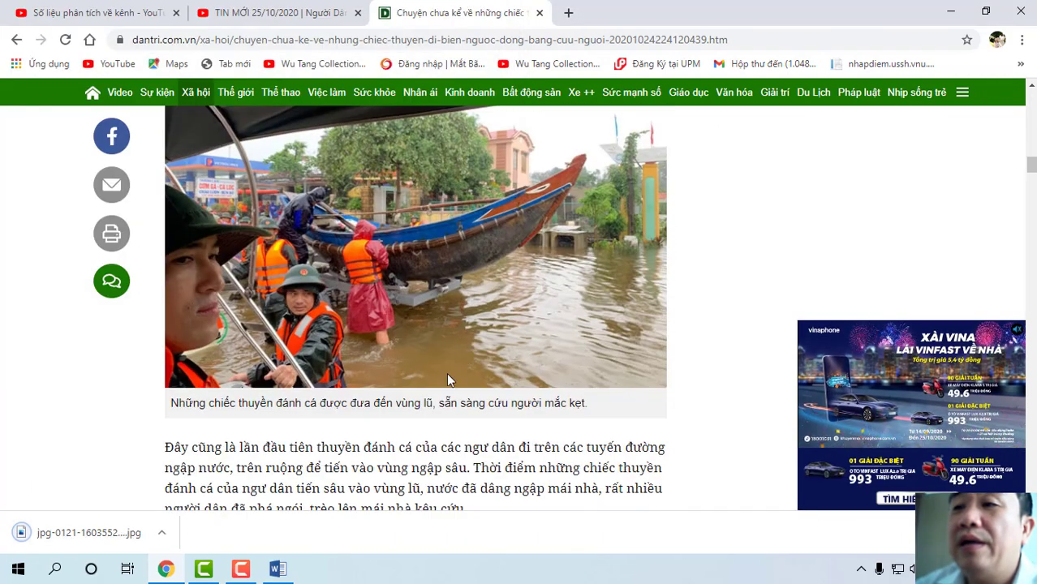
right_click(408, 280)
click(452, 313)
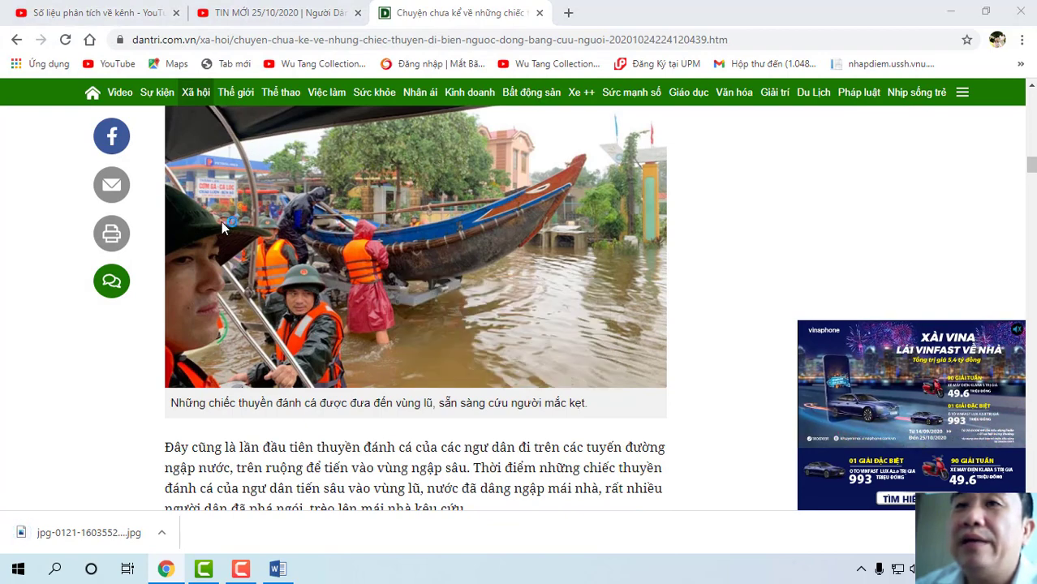
click(388, 337)
scroll(449, 334, down, 5)
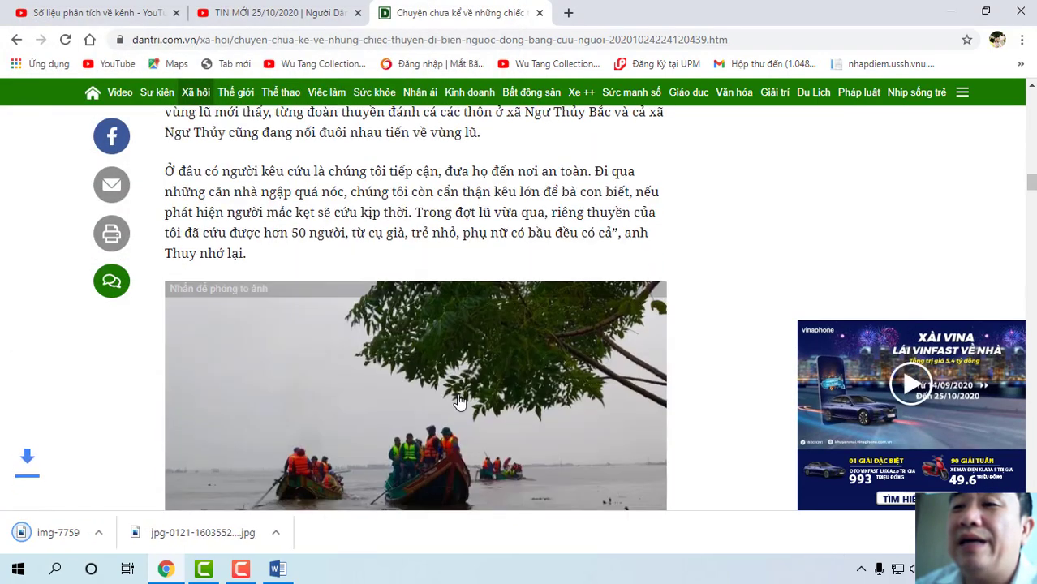
scroll(449, 334, down, 3)
right_click(420, 179)
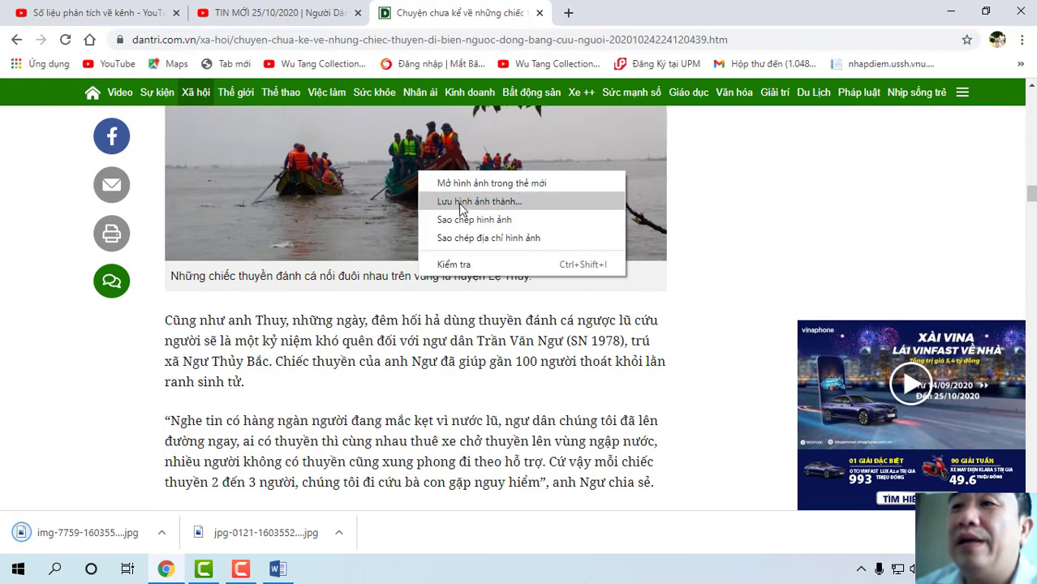
click(454, 201)
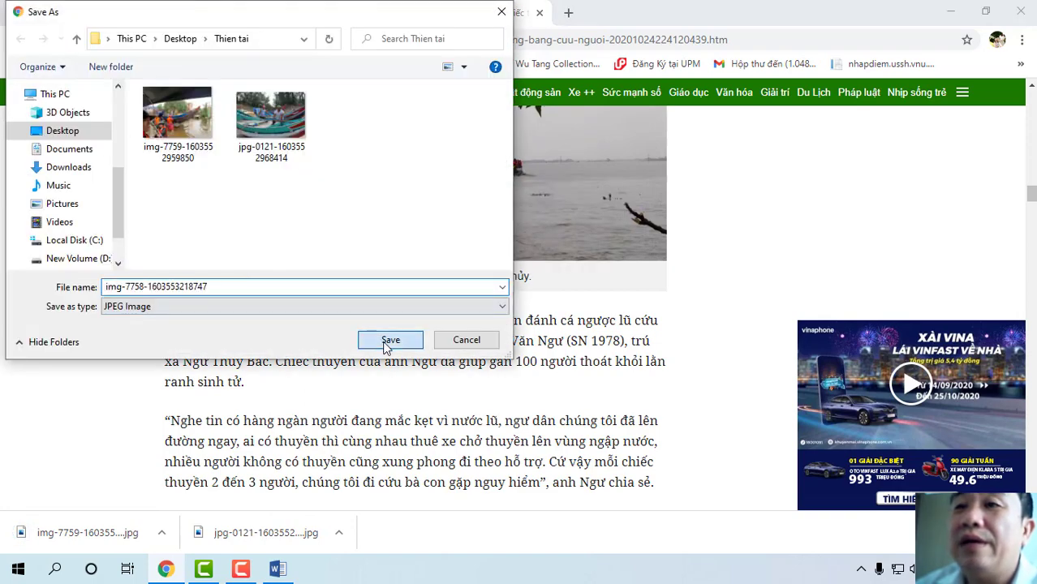
click(386, 340)
Save the flooded-schoolyard boat photo into Thien tai and return to Word
scroll(489, 397, down, 5)
scroll(460, 328, down, 2)
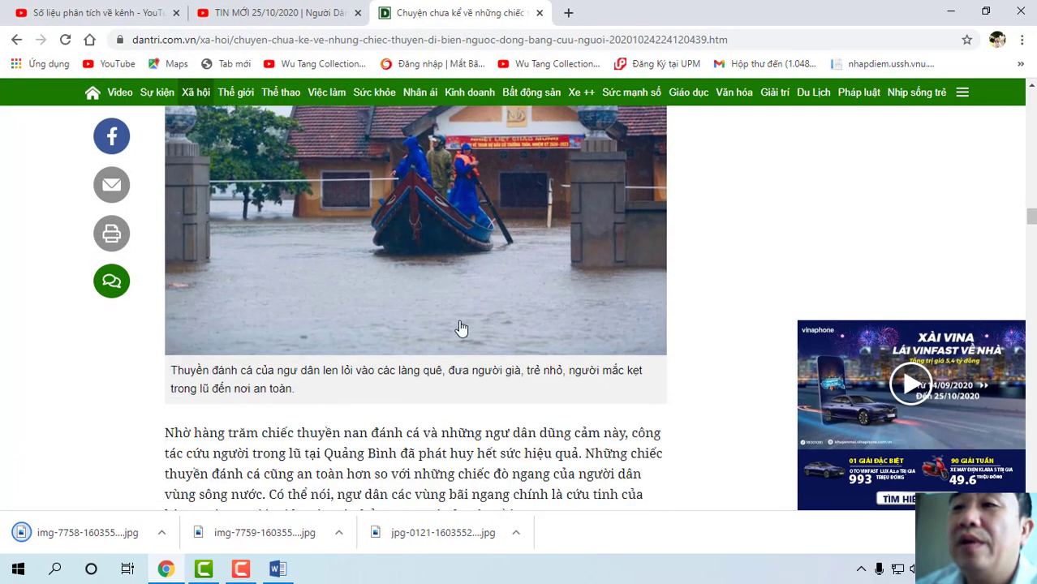
right_click(436, 232)
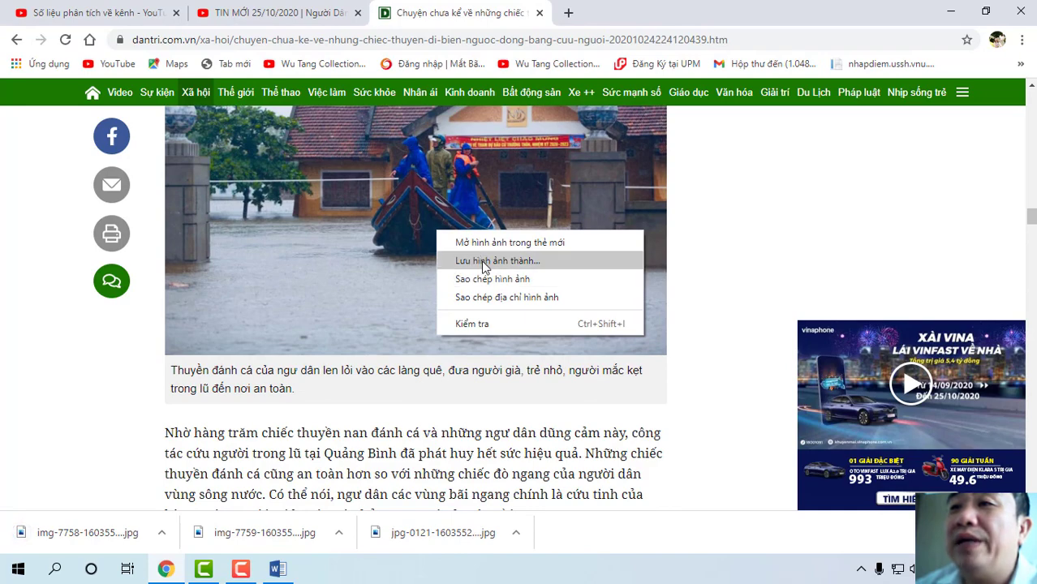
click(483, 261)
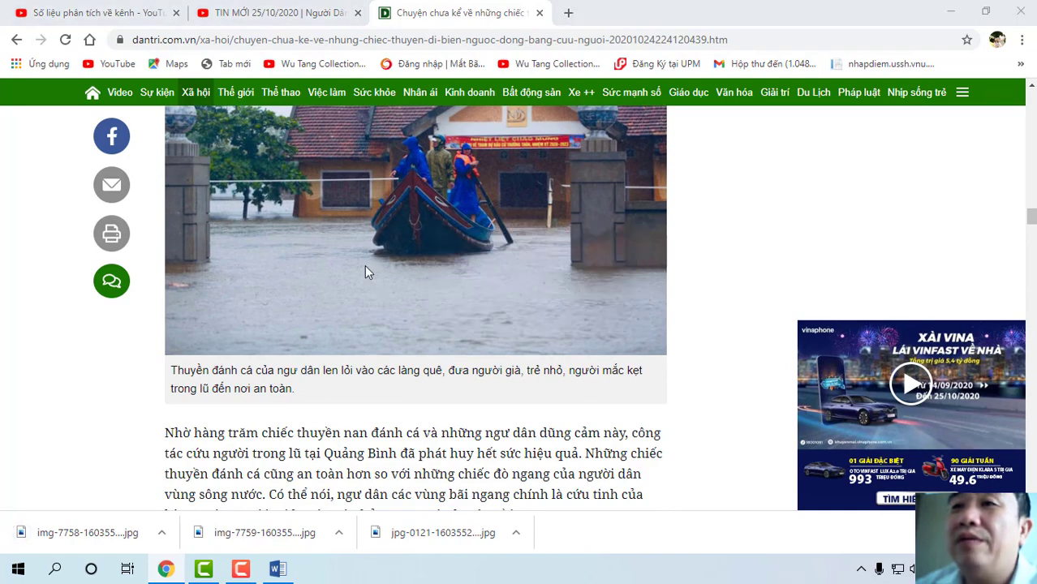
click(392, 340)
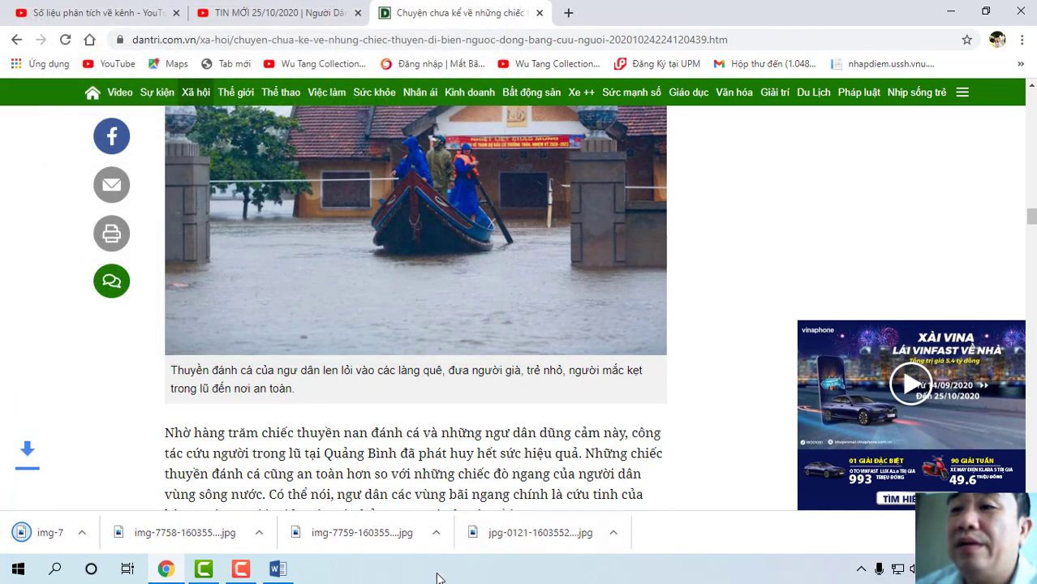
click(278, 569)
Insert the flooded-schoolyard boat photo img-7754 from Desktop\Thien tai into the right column
scroll(613, 270, up, 2)
scroll(611, 270, up, 1)
scroll(611, 269, down, 2)
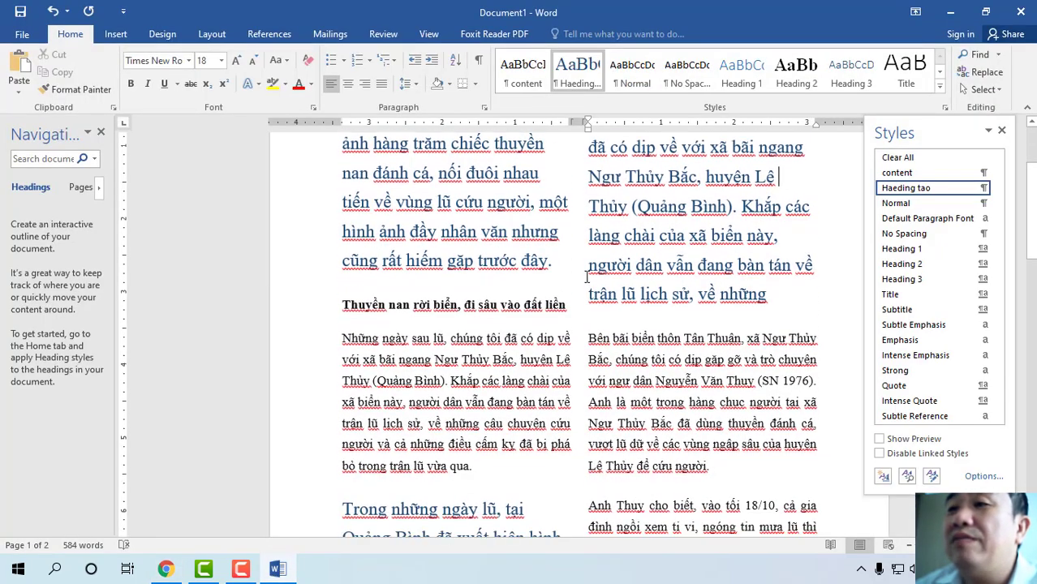
scroll(556, 325, down, 2)
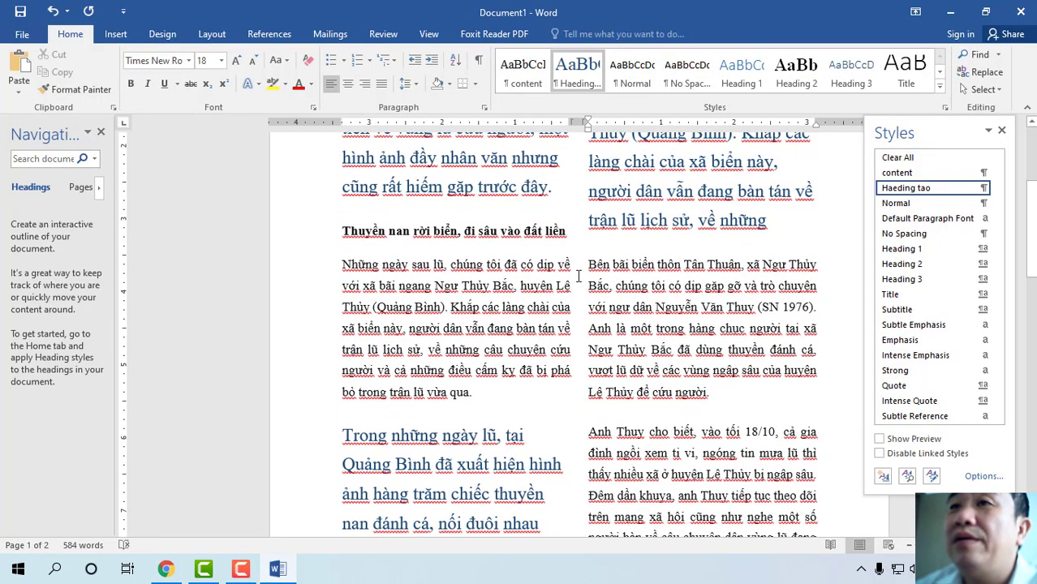
click(115, 33)
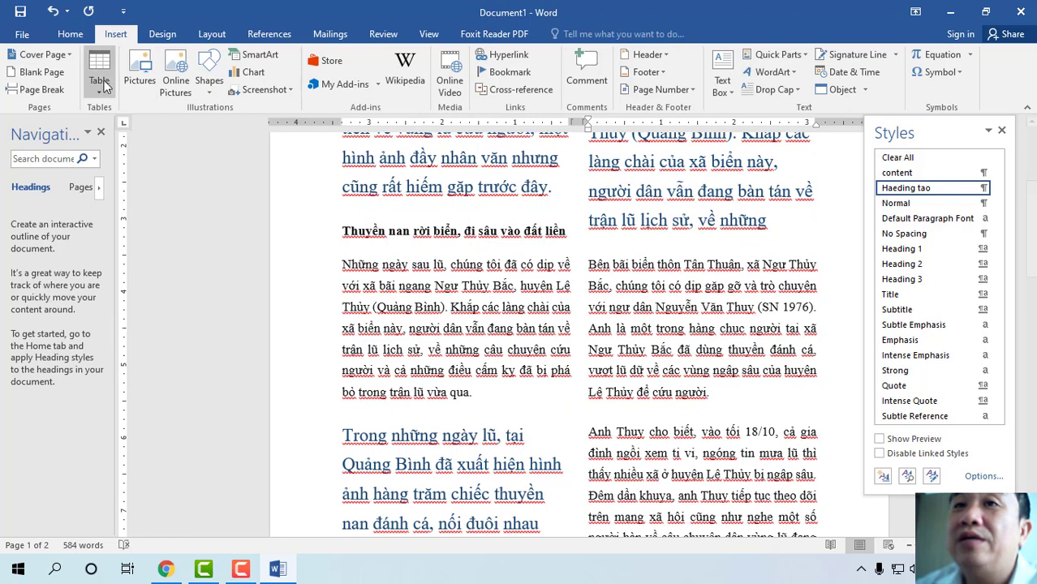
click(141, 75)
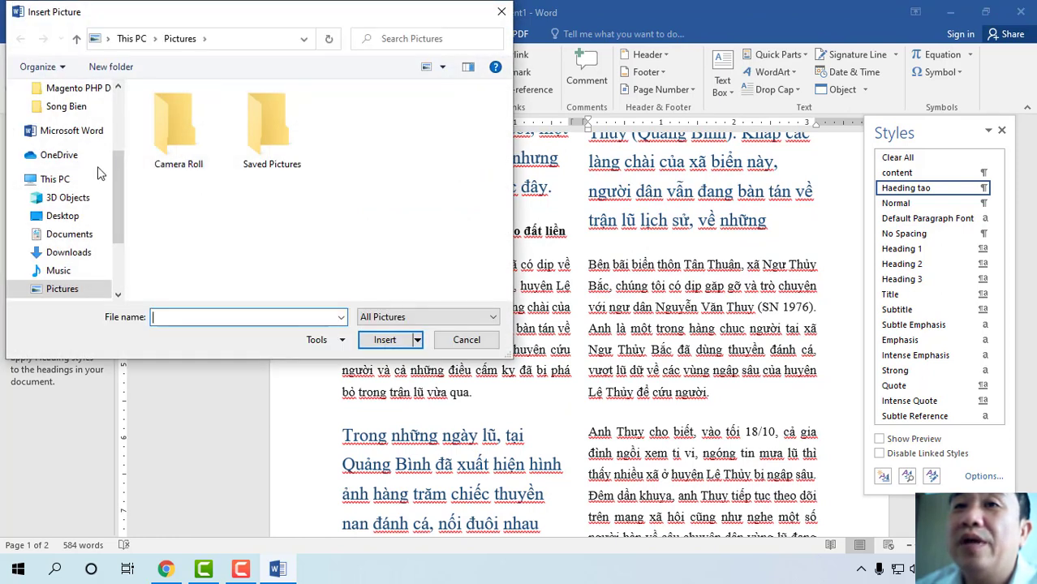
drag(118, 204, 118, 138)
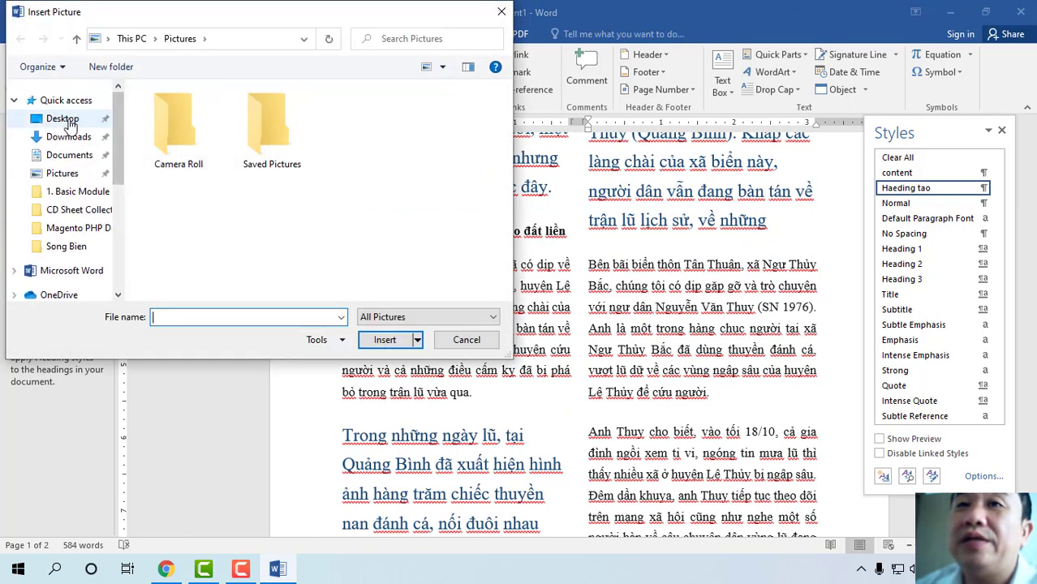
click(65, 119)
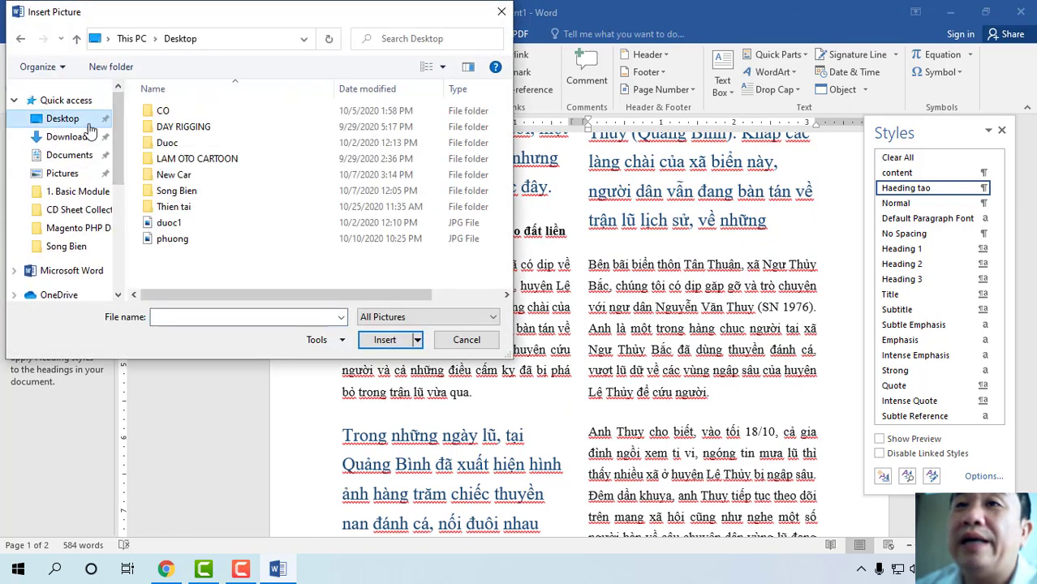
double_click(185, 206)
double_click(177, 133)
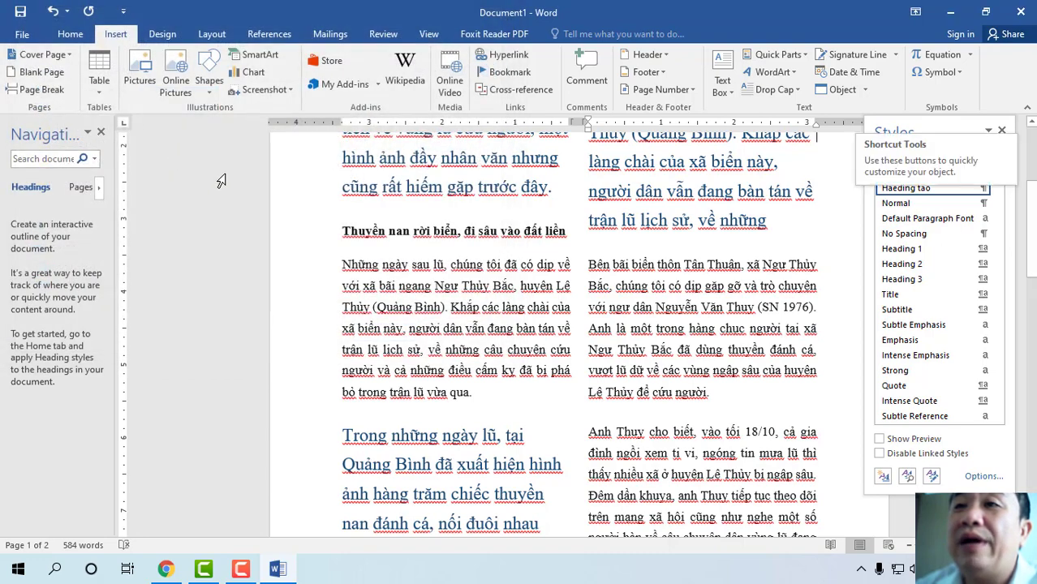
Widen the photo slightly to 2.09" by 3.19", then rotate it and turn it back upright
scroll(714, 219, up, 2)
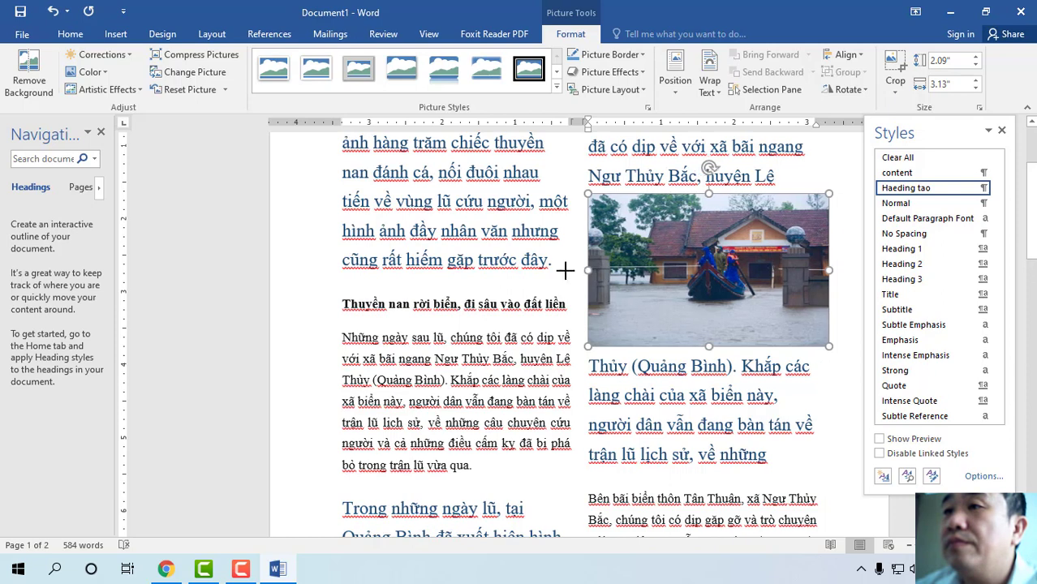
drag(590, 269, 583, 272)
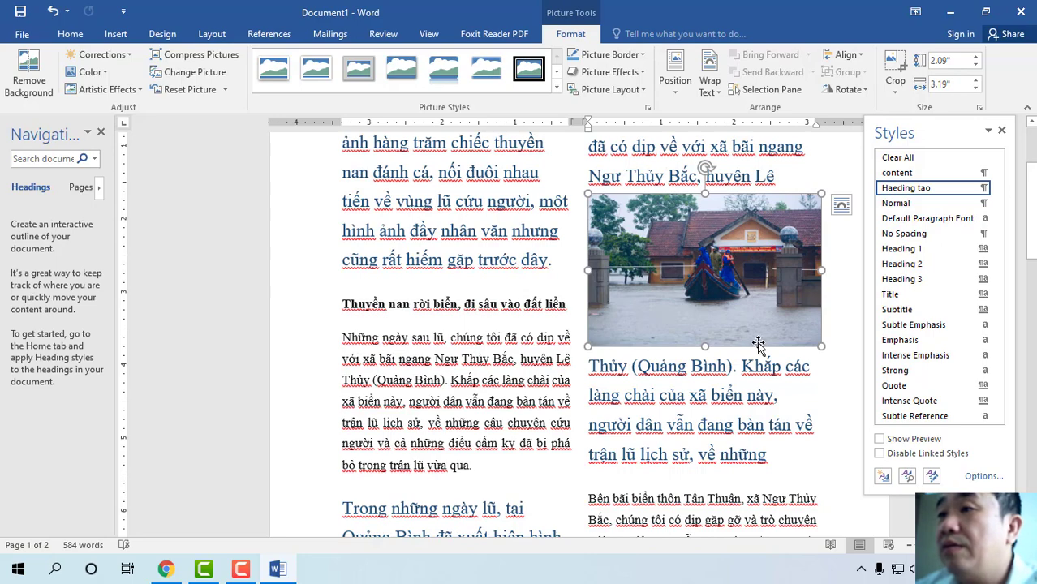
scroll(758, 344, down, 2)
scroll(691, 316, up, 3)
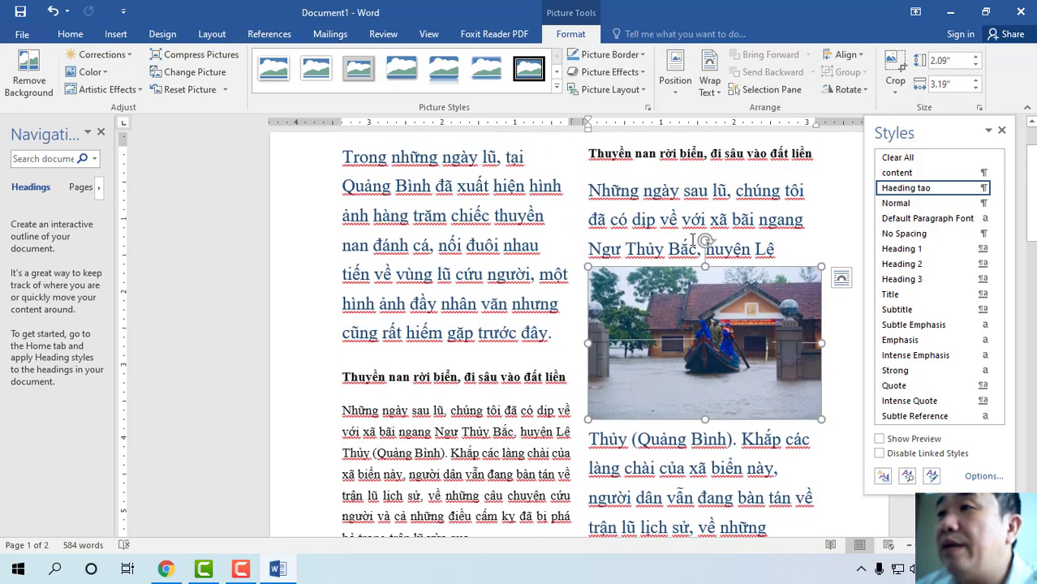
drag(701, 244, 790, 233)
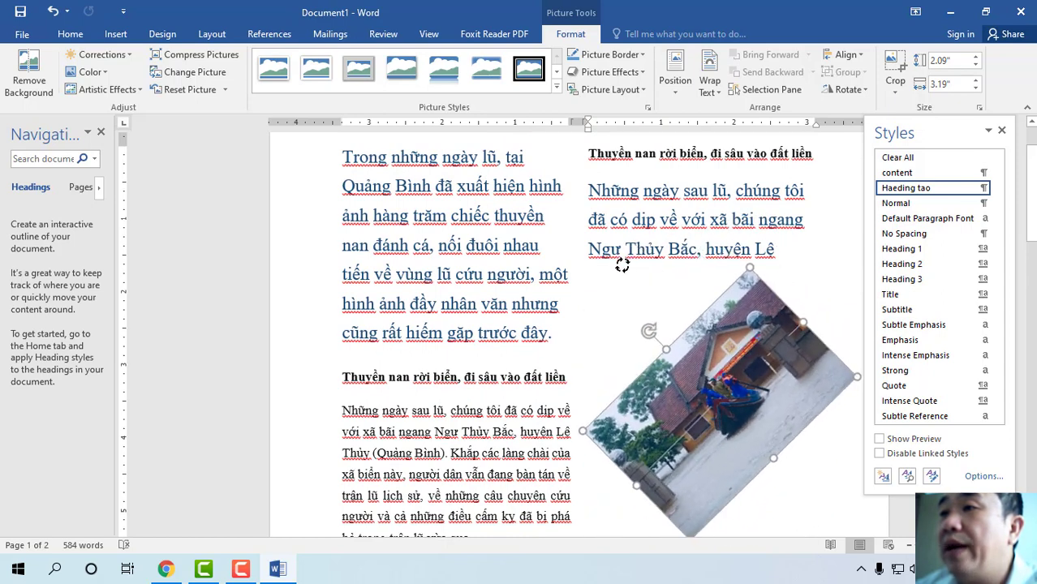
drag(789, 233, 705, 218)
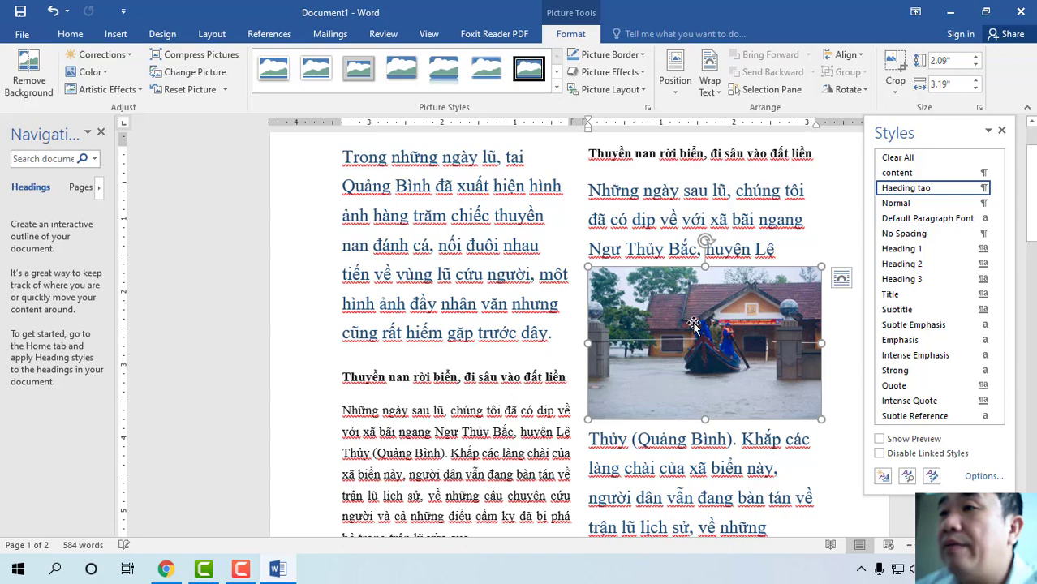
Undo the last change and add an empty line after the large left-column paragraph
click(447, 425)
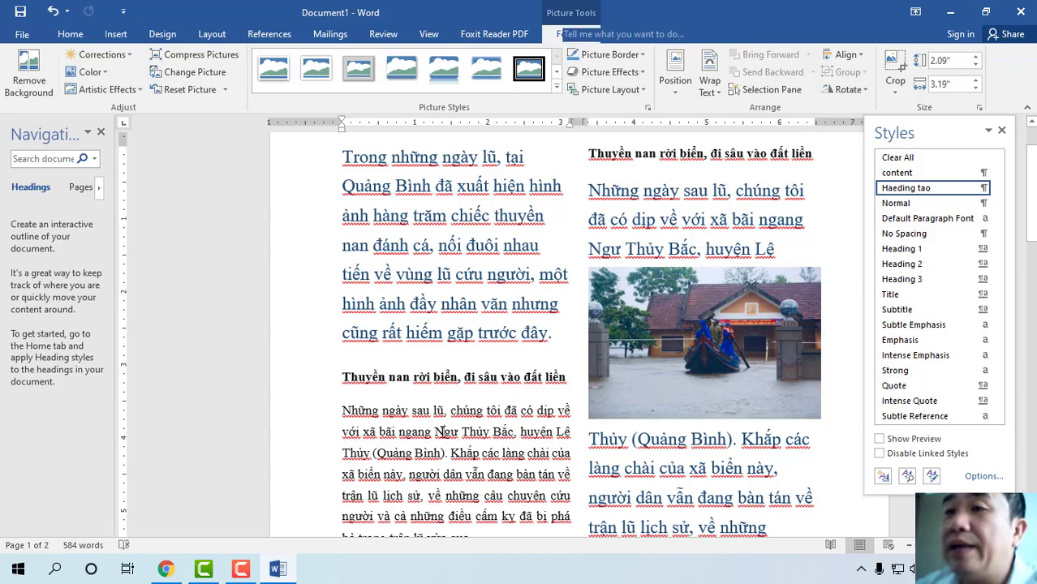
scroll(459, 428, down, 5)
scroll(459, 428, down, 1)
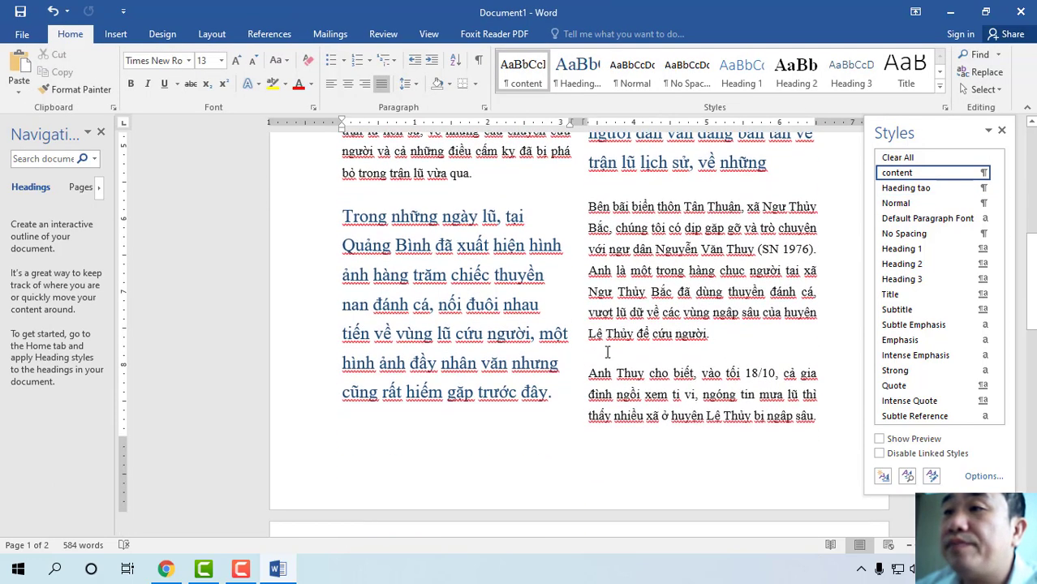
scroll(484, 360, down, 2)
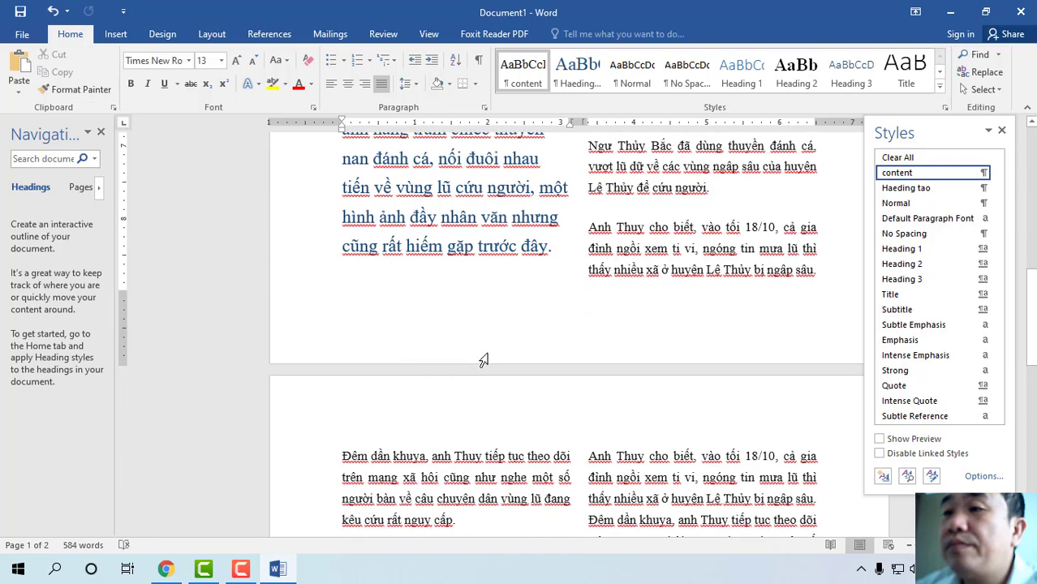
click(556, 251)
key(ctrl+z)
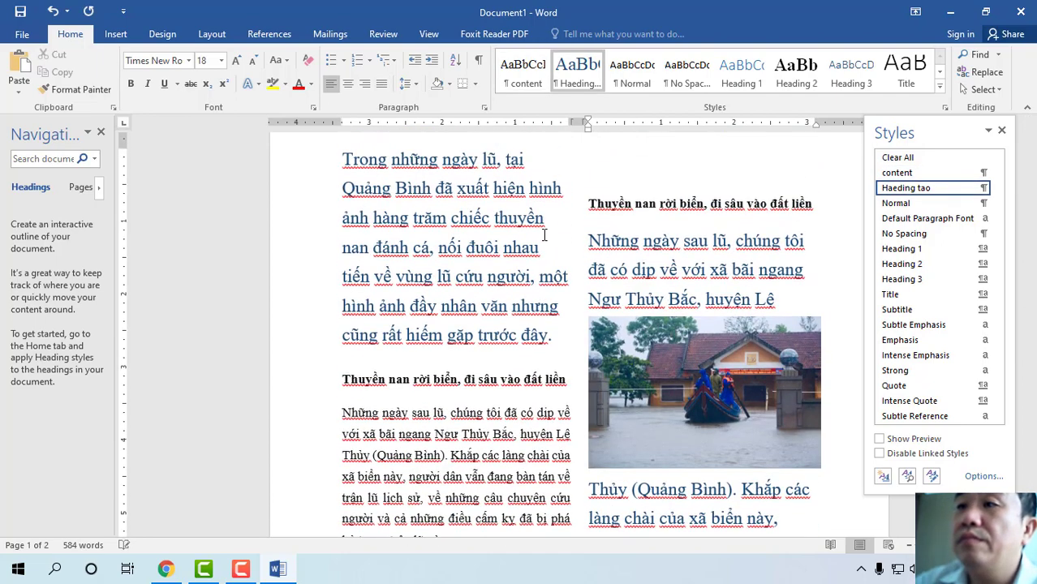
scroll(478, 246, up, 1)
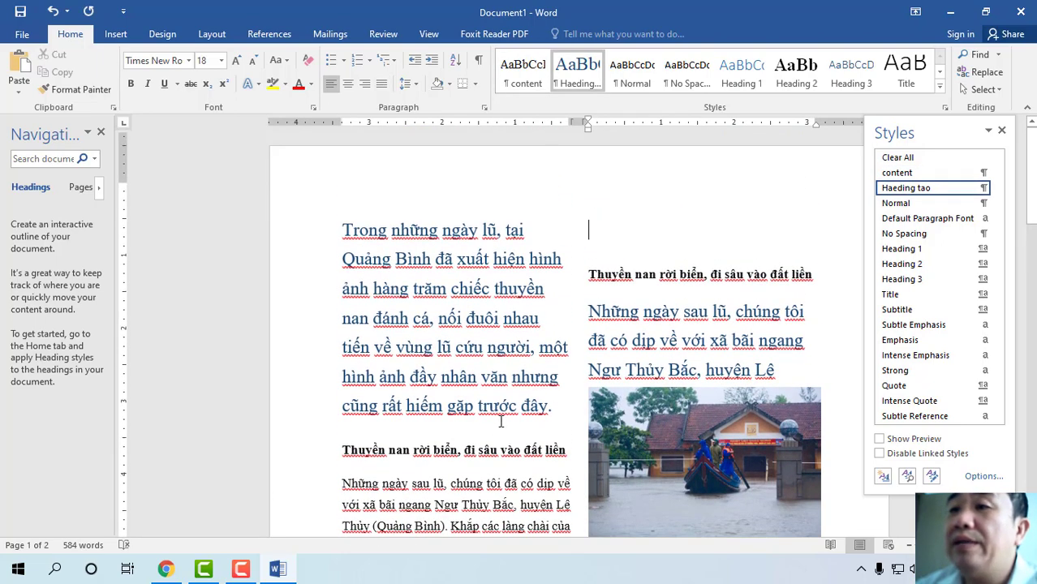
scroll(500, 421, down, 1)
key(Return)
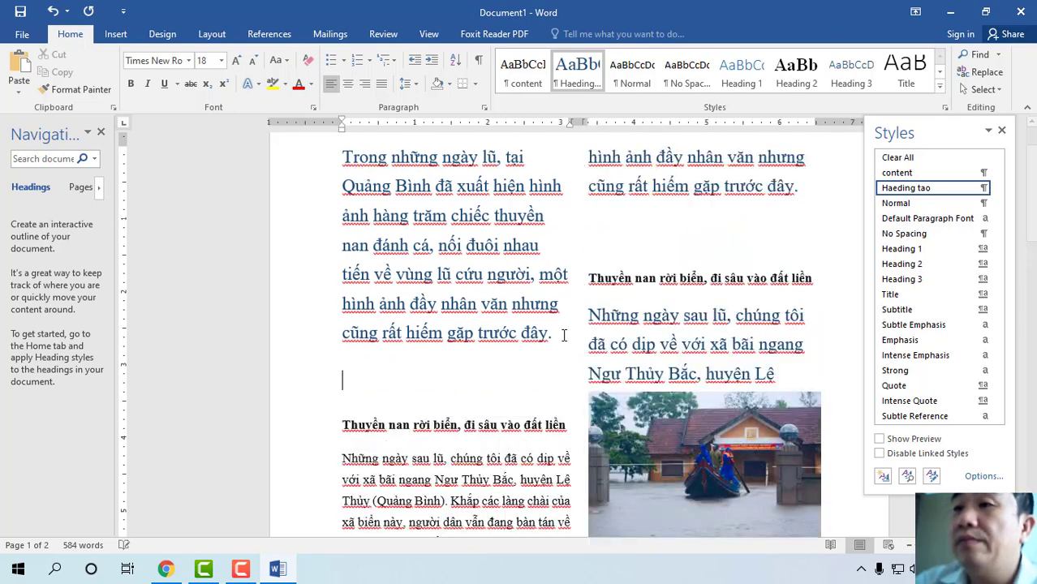
Insert the boats-on-water photo there and resize it to 1.77" by 3.14"
click(115, 34)
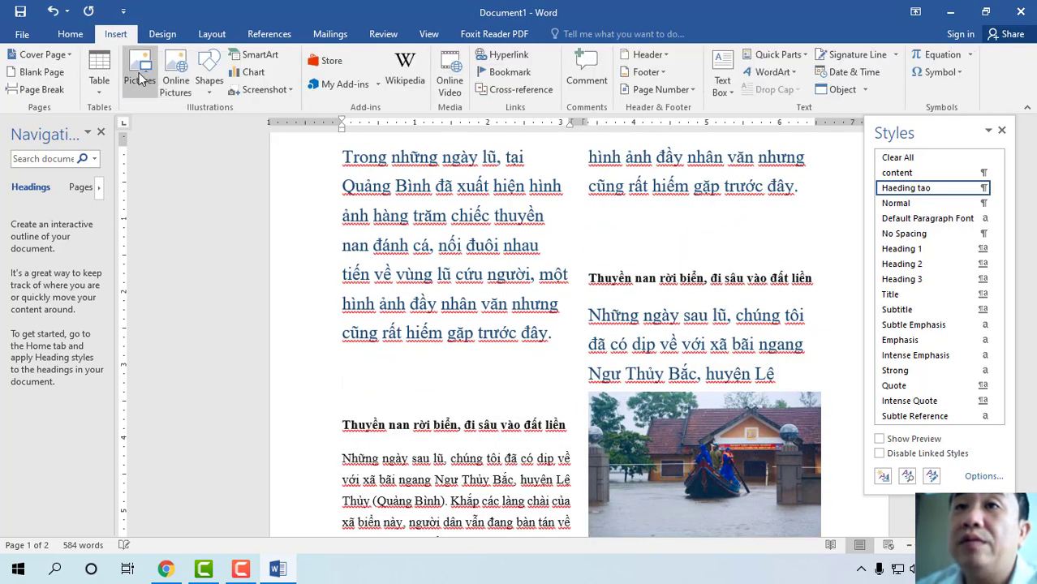
click(140, 72)
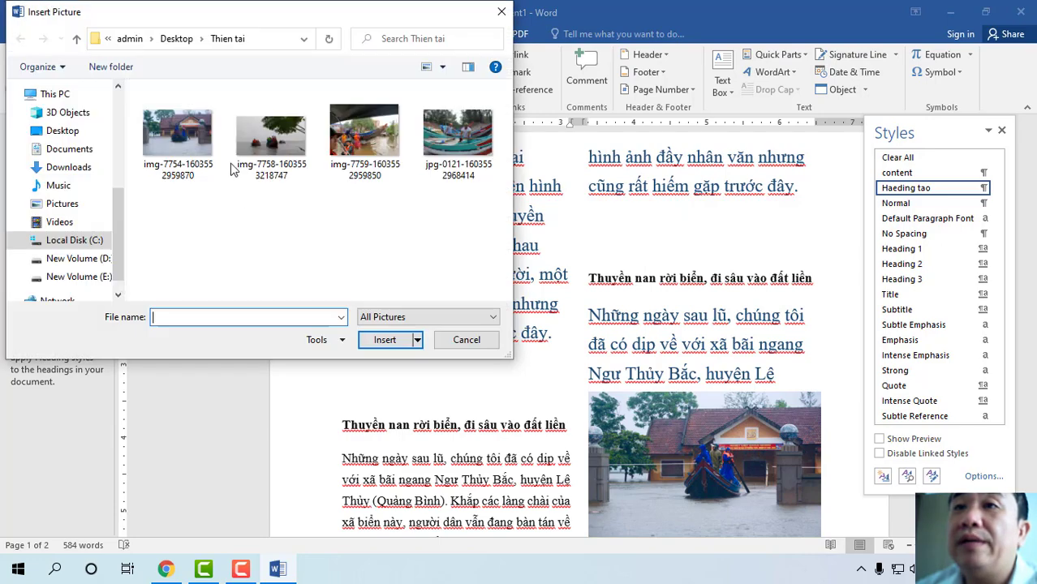
double_click(272, 130)
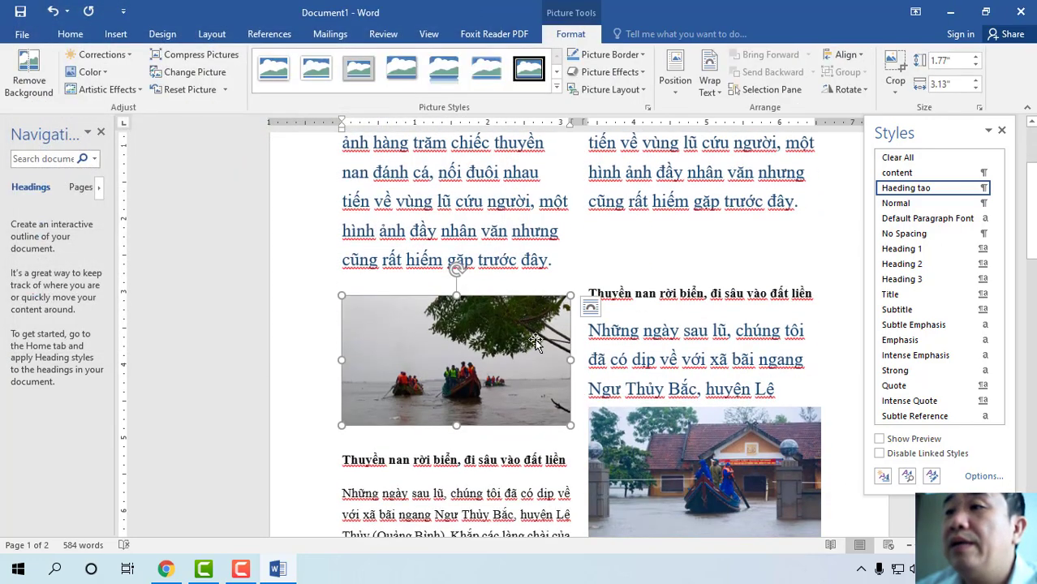
scroll(566, 297, down, 3)
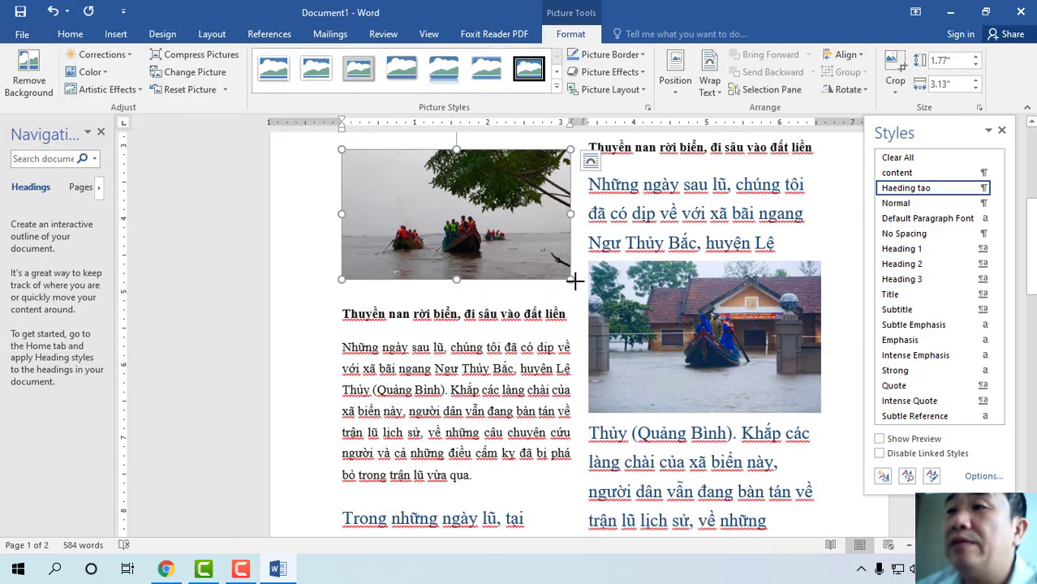
mouse_move(575, 281)
mouse_down()
mouse_move(622, 301)
mouse_move(584, 292)
mouse_up()
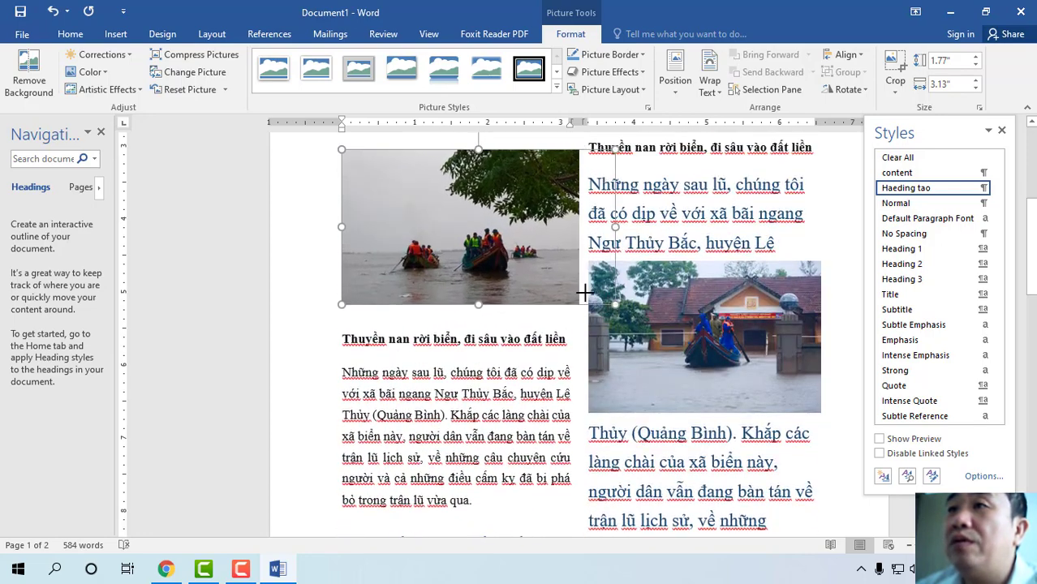
mouse_move(584, 292)
mouse_down()
mouse_move(596, 281)
mouse_move(570, 276)
mouse_up()
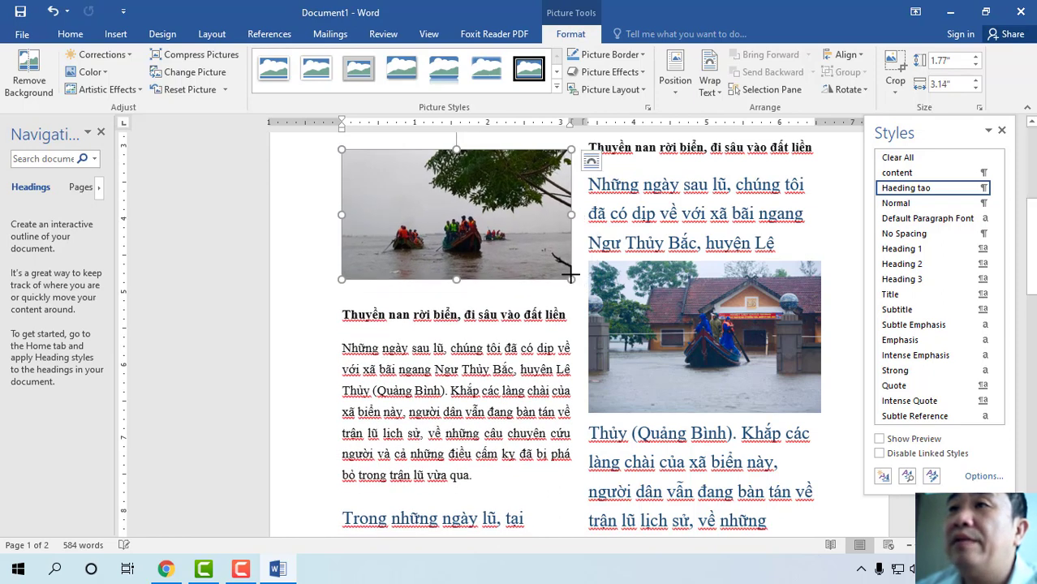
Close the Styles pane
scroll(570, 276, up, 1)
scroll(571, 276, up, 1)
scroll(570, 276, up, 1)
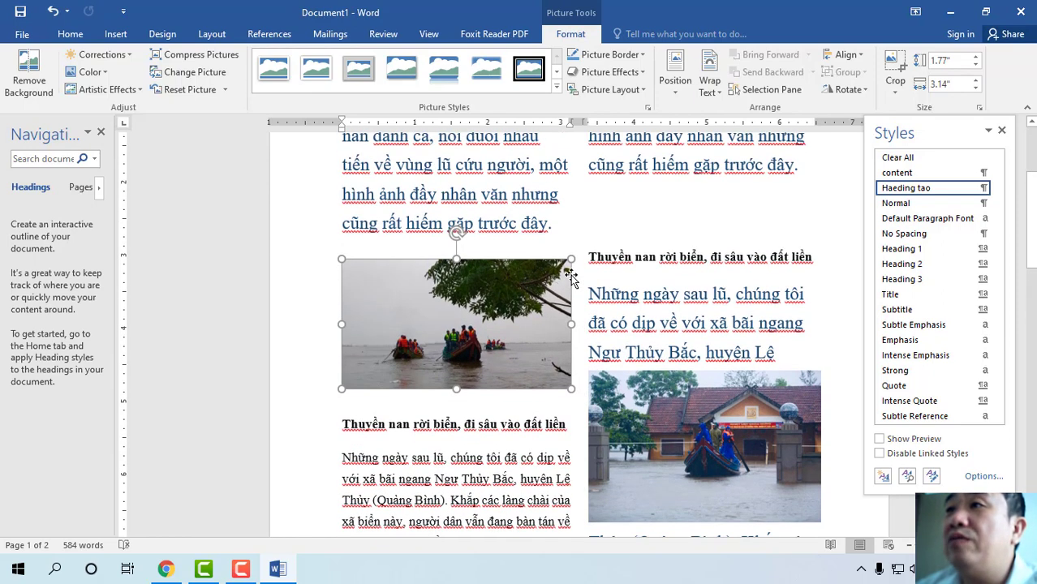
click(1001, 131)
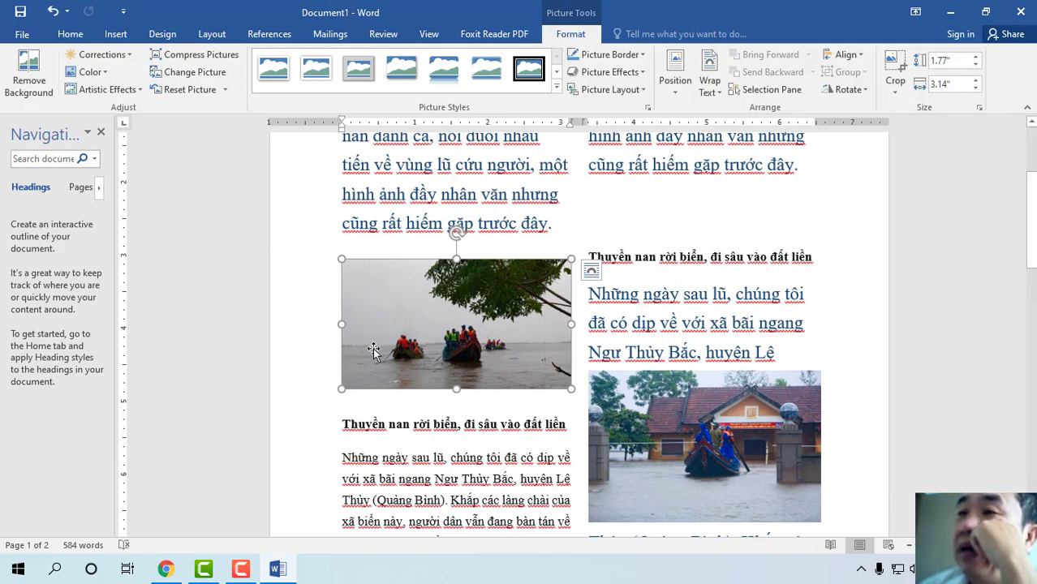
Try Square wrapping and the preset position choices for the boat photo
click(592, 274)
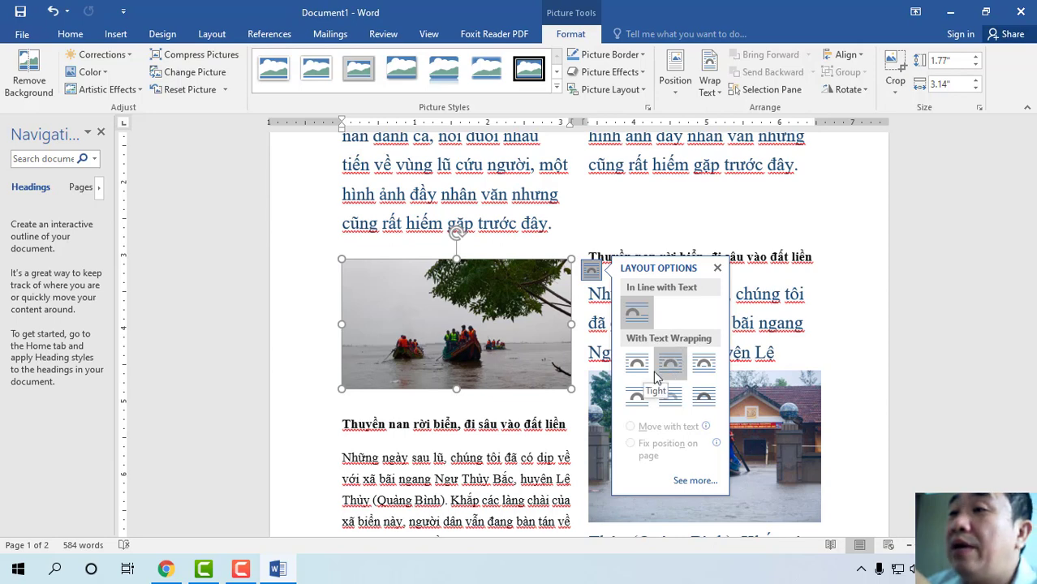
click(700, 370)
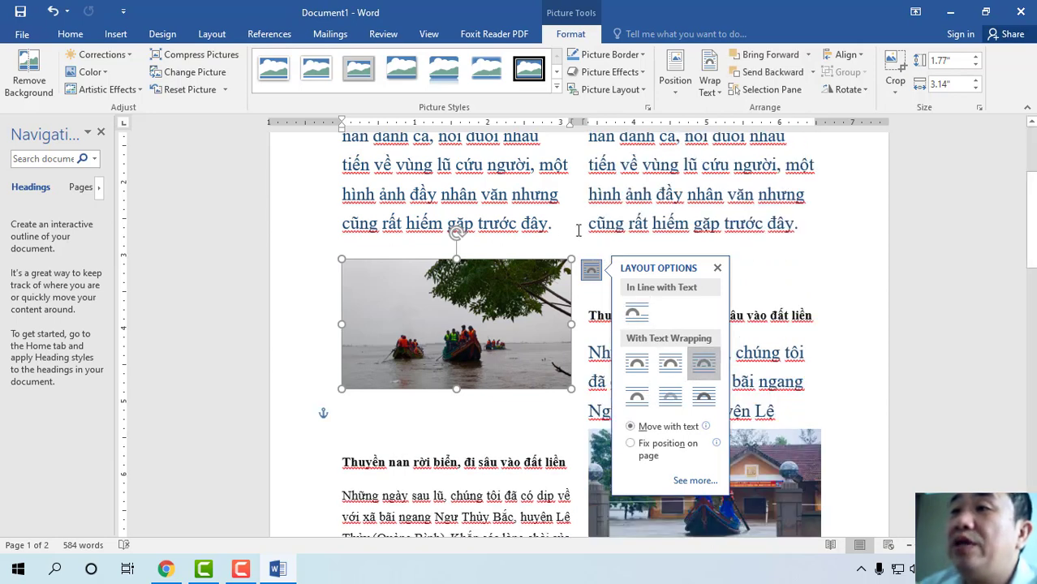
click(566, 392)
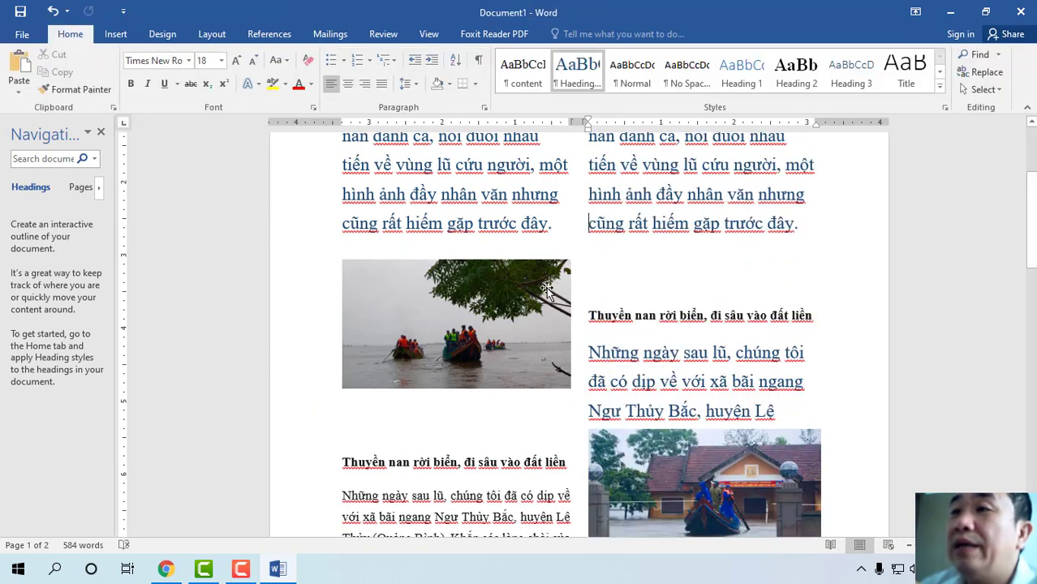
double_click(547, 292)
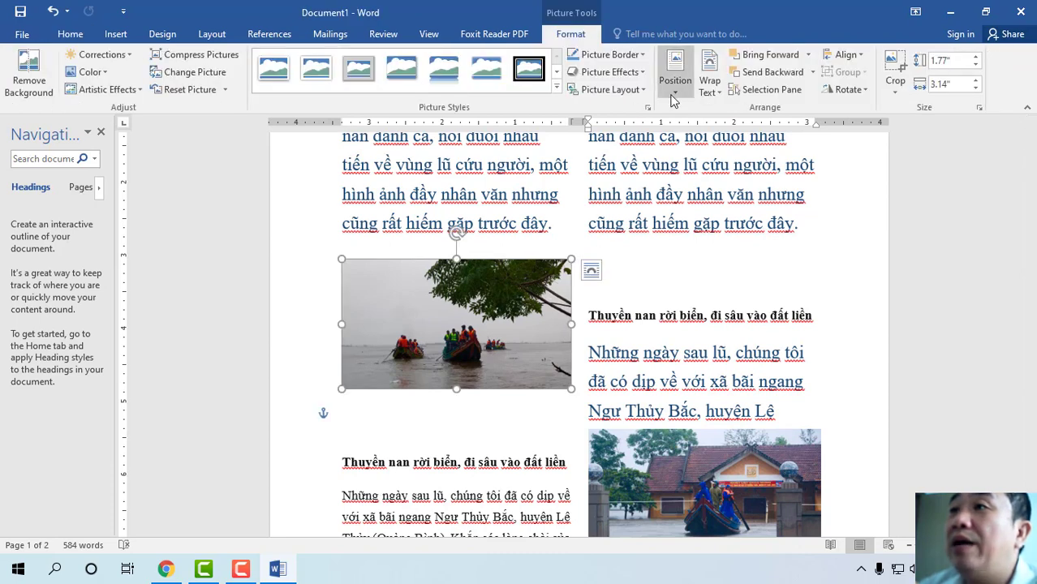
click(672, 96)
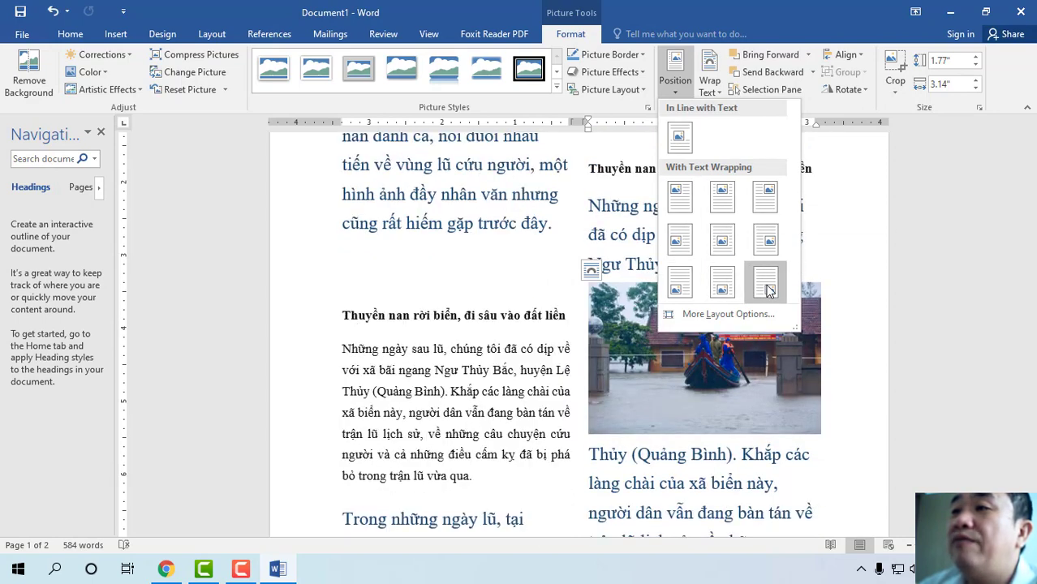
click(514, 311)
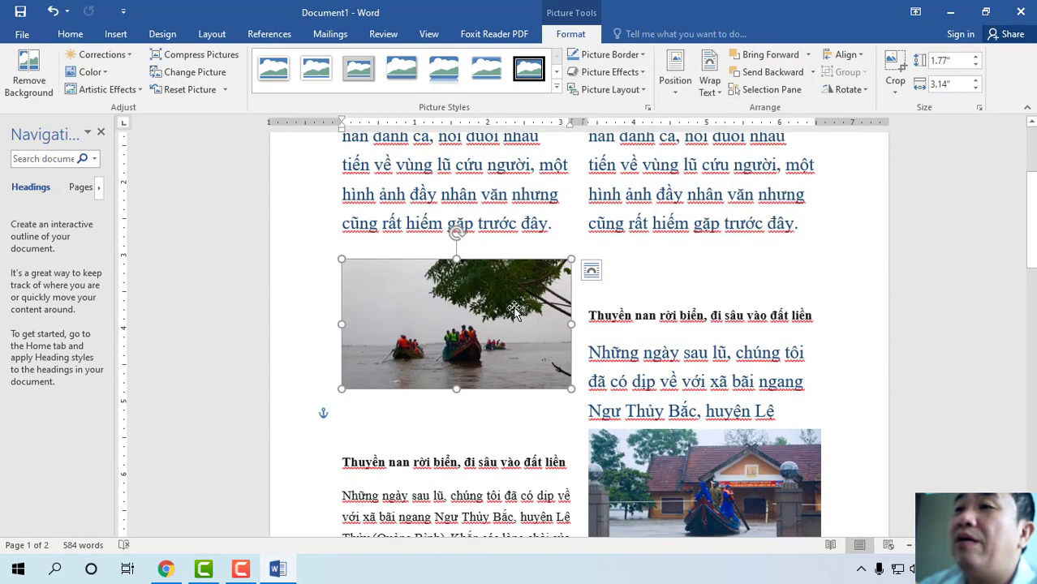
Try Top and Bottom and Behind Text wrapping for the photo
click(591, 272)
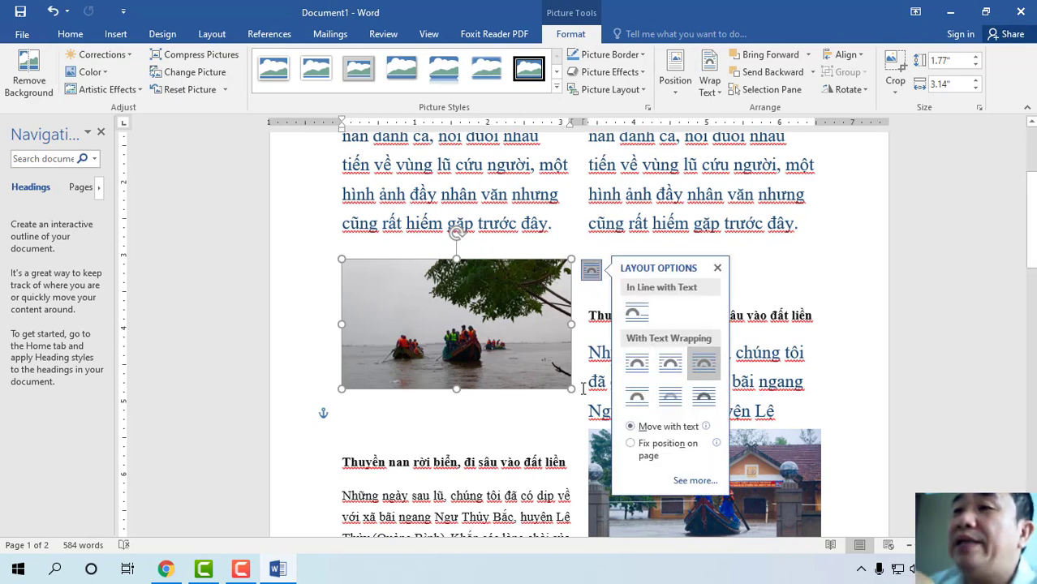
click(638, 399)
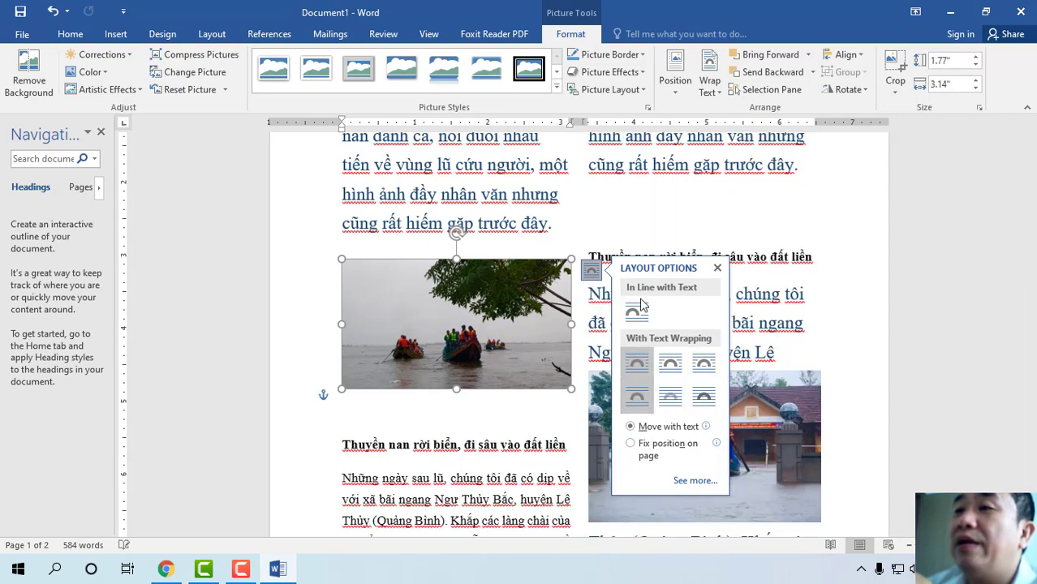
click(673, 399)
scroll(610, 365, down, 1)
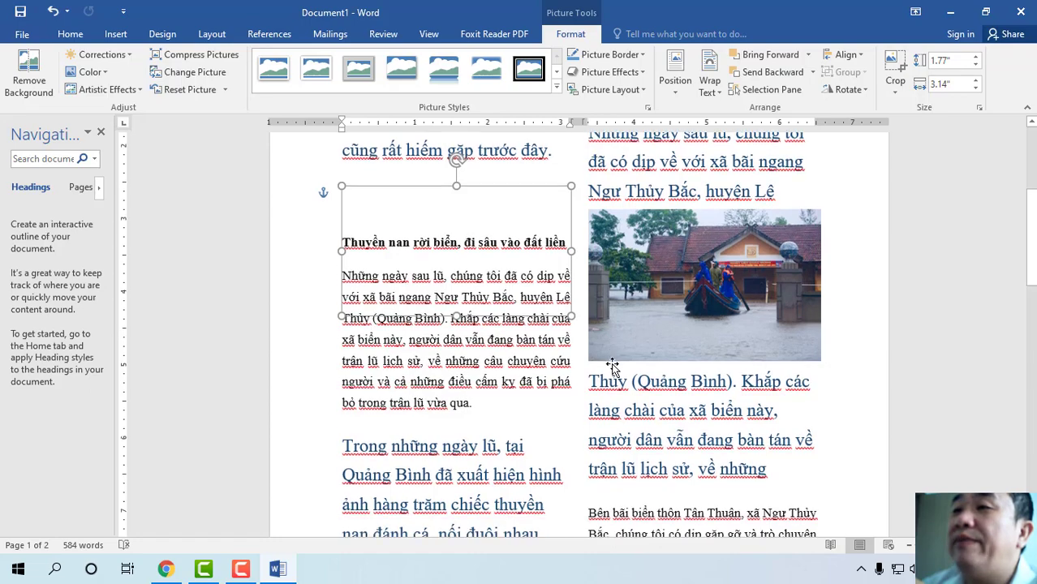
scroll(611, 365, up, 2)
Set Square wrapping and stretch the photo to 2.04" tall
click(591, 344)
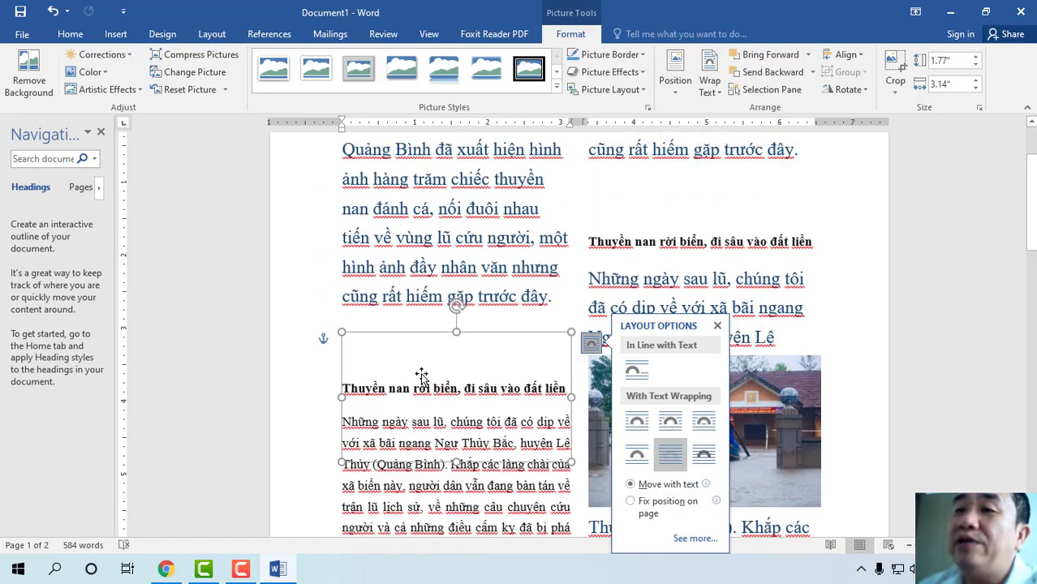
scroll(410, 298, down, 1)
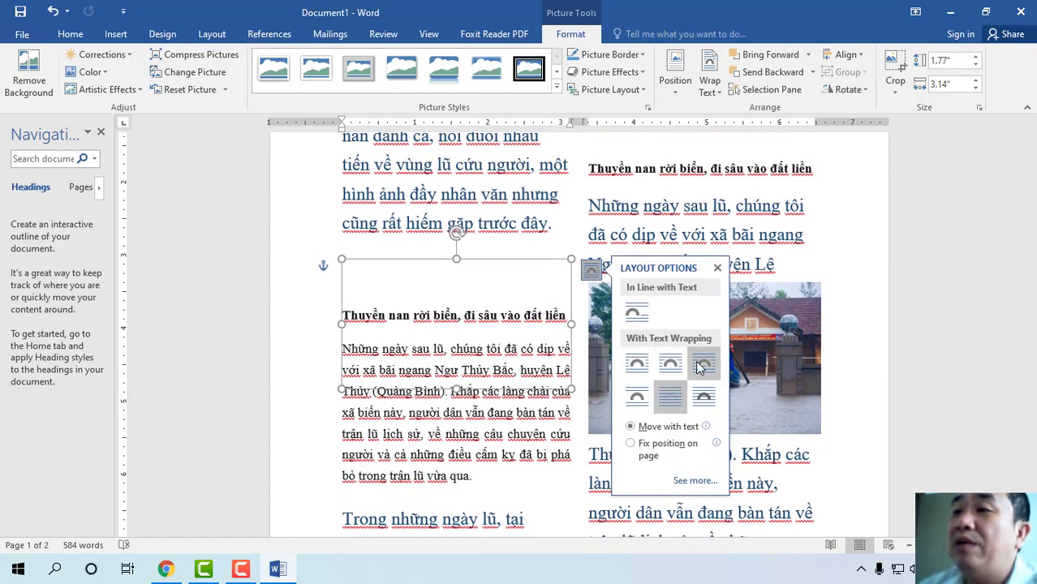
click(699, 368)
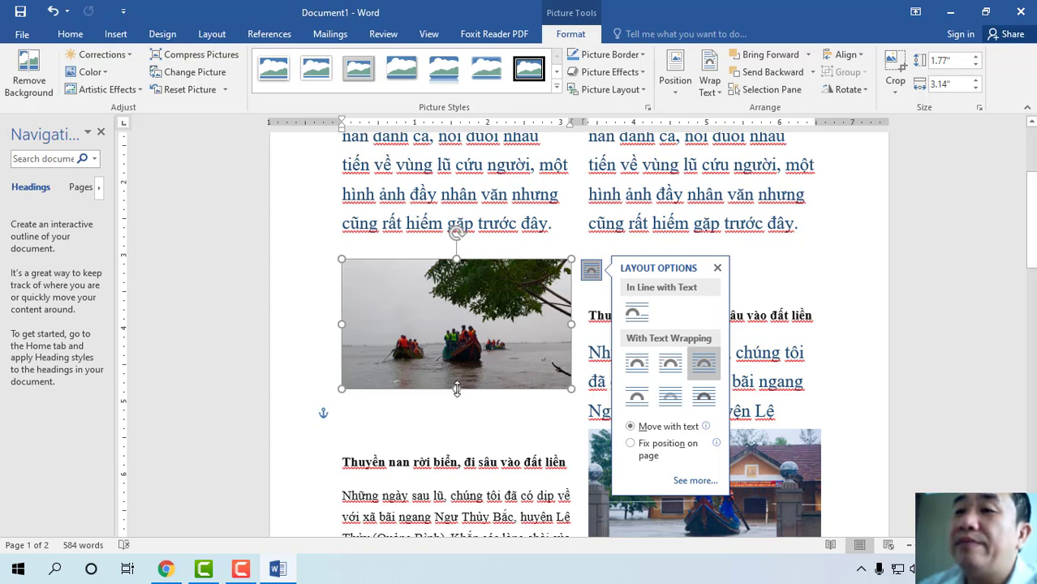
drag(457, 389, 459, 408)
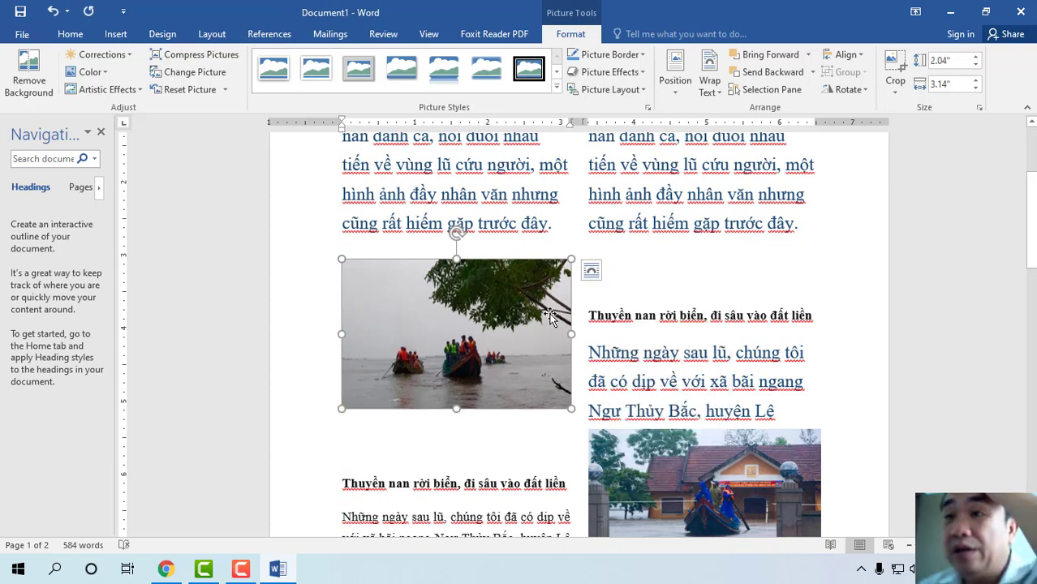
Give the boat photo a solid 0.75 pt border in the Format Picture pane, comparing it with a gradient line
scroll(550, 317, up, 1)
scroll(550, 317, down, 1)
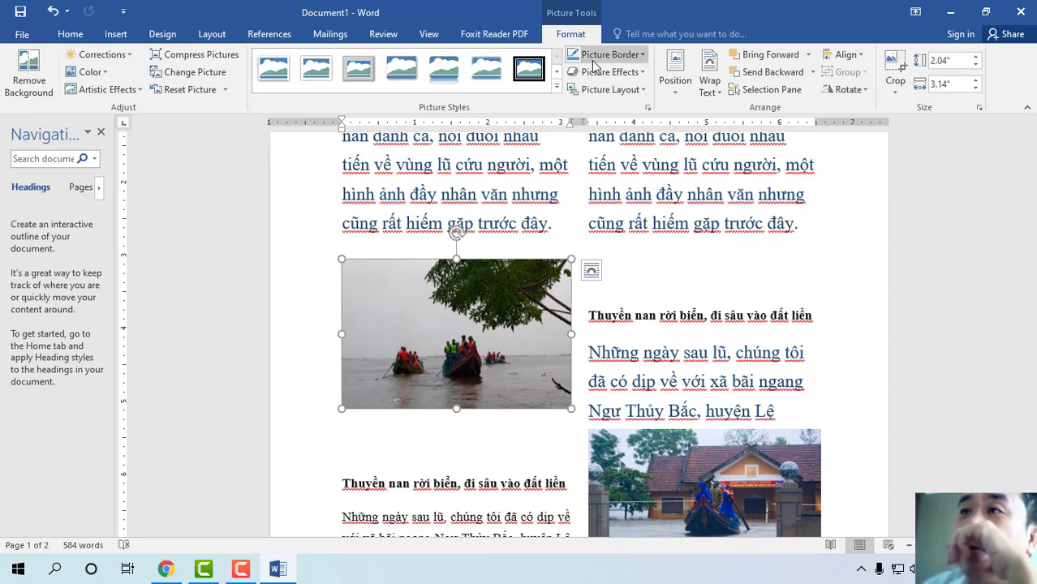
click(642, 55)
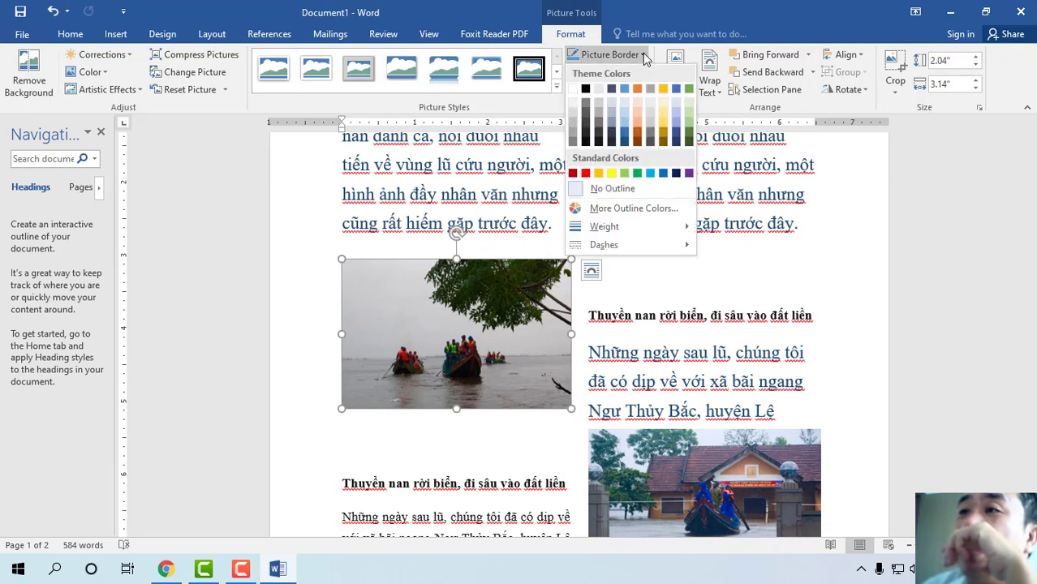
mouse_move(605, 226)
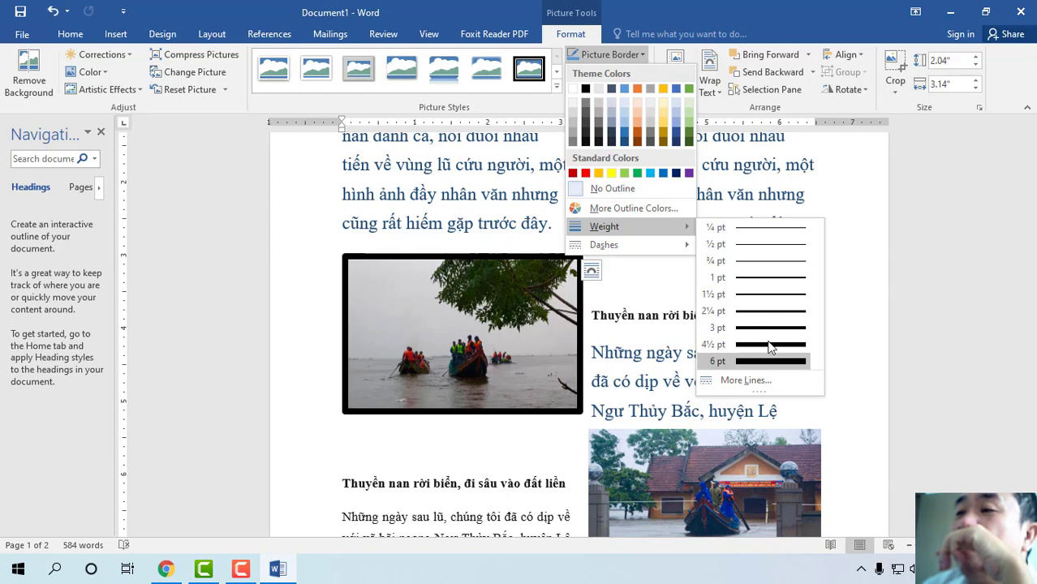
click(748, 382)
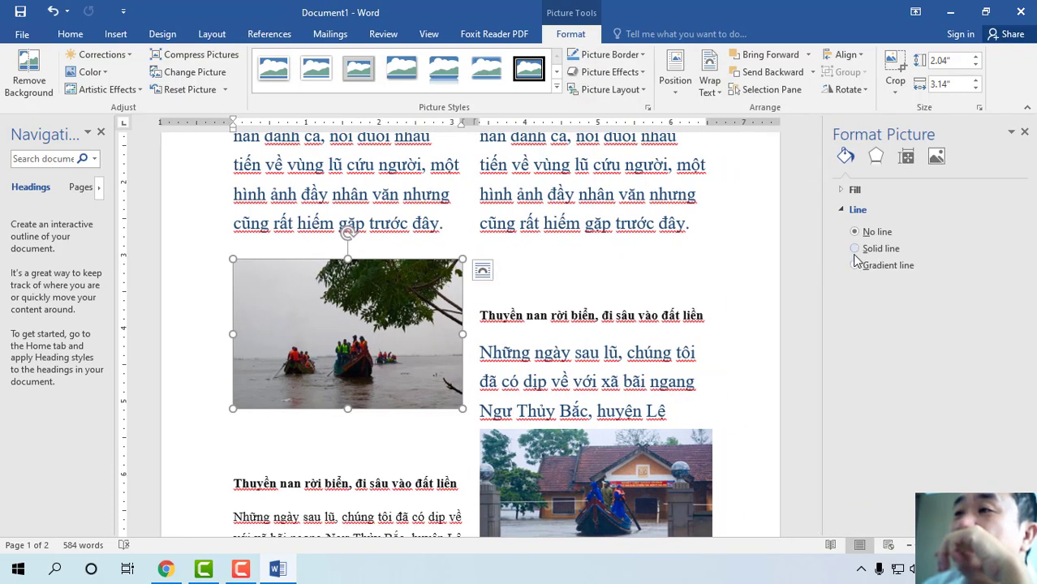
click(854, 248)
click(855, 265)
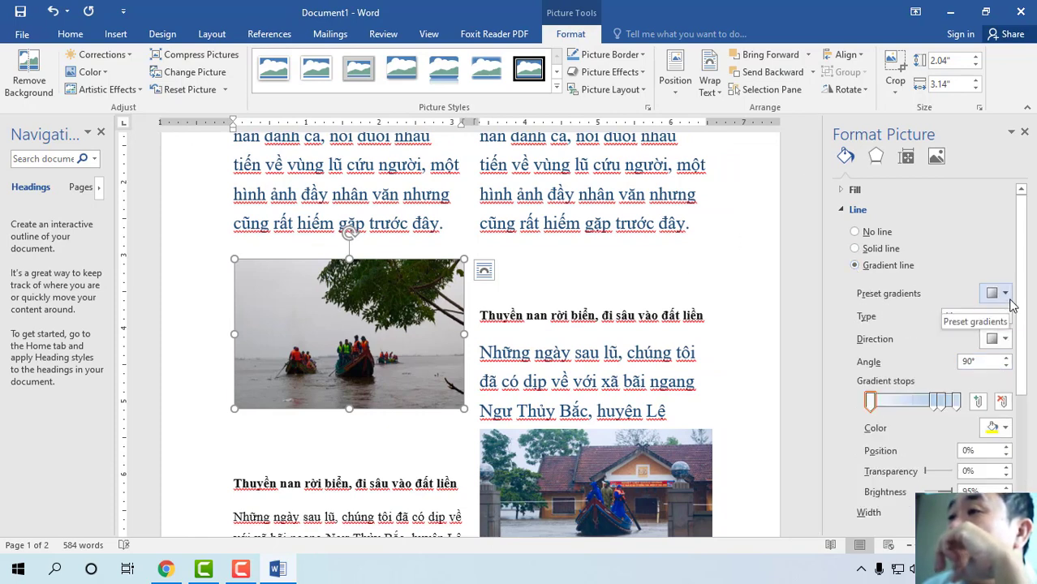
click(857, 249)
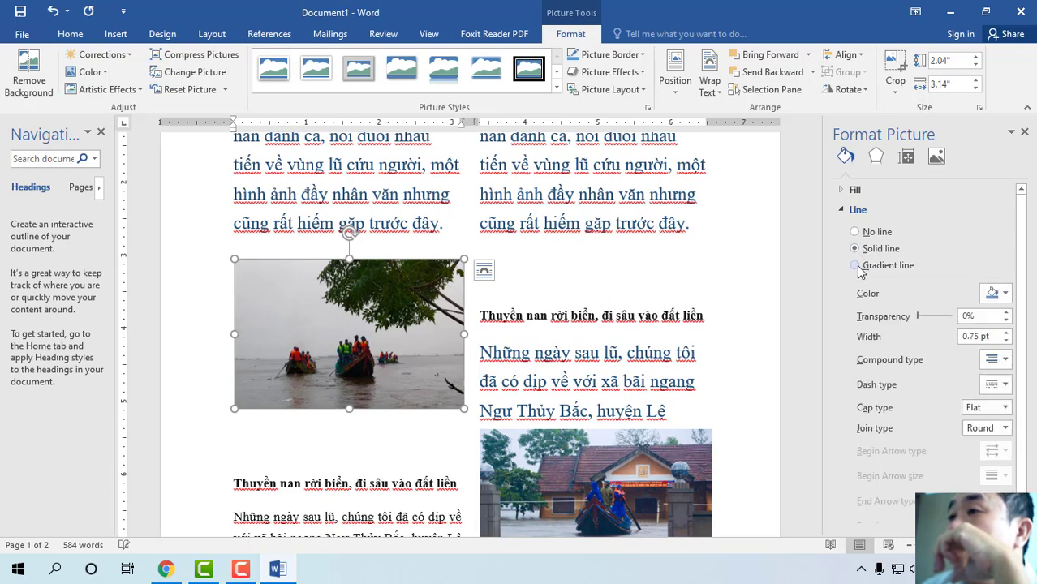
click(858, 266)
Switch the boat photo's border to a gradient line, moving a stop to 33% and adding one at 58%
click(857, 249)
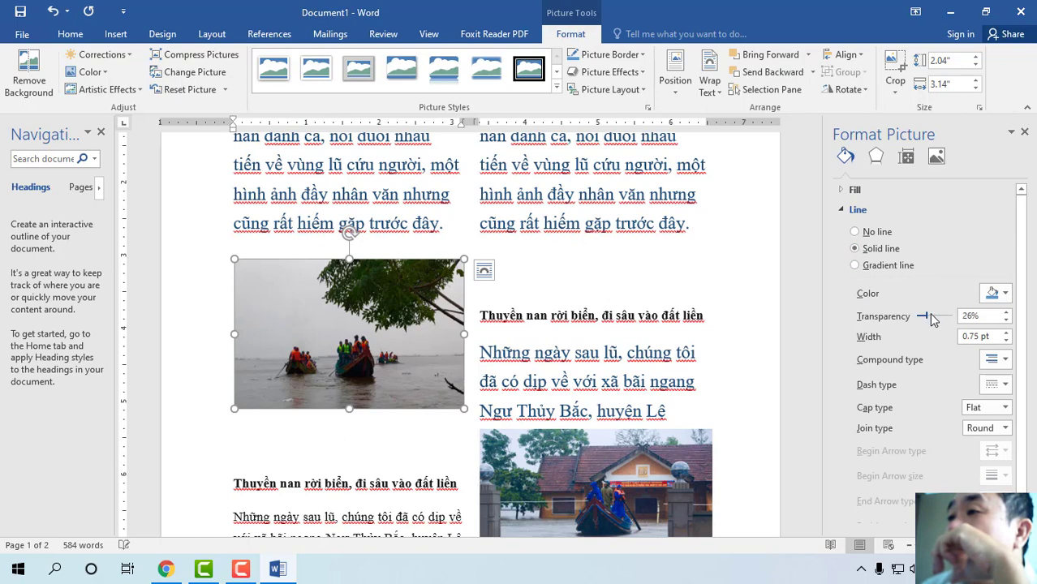
click(858, 268)
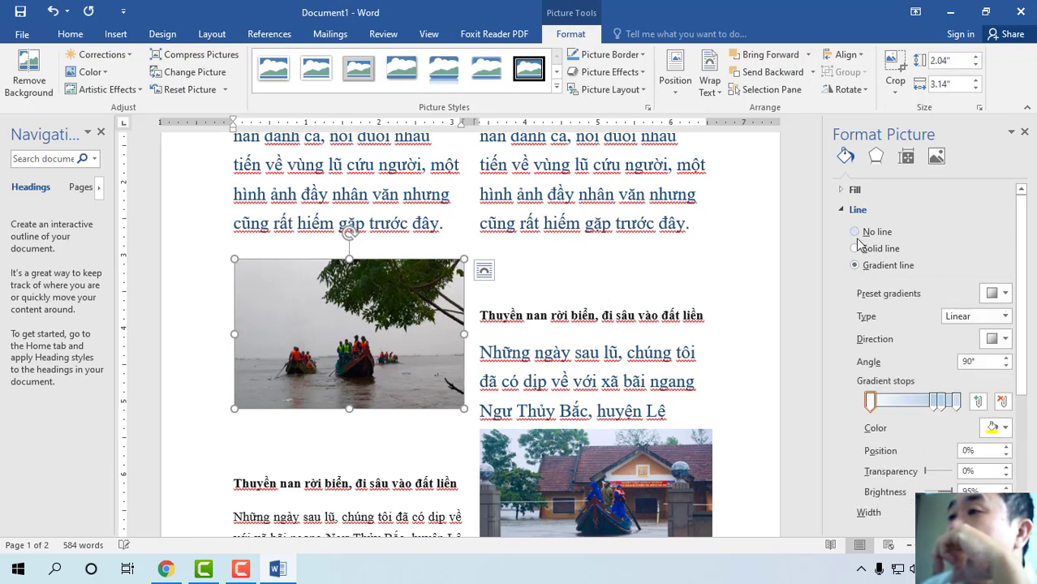
drag(931, 404, 898, 402)
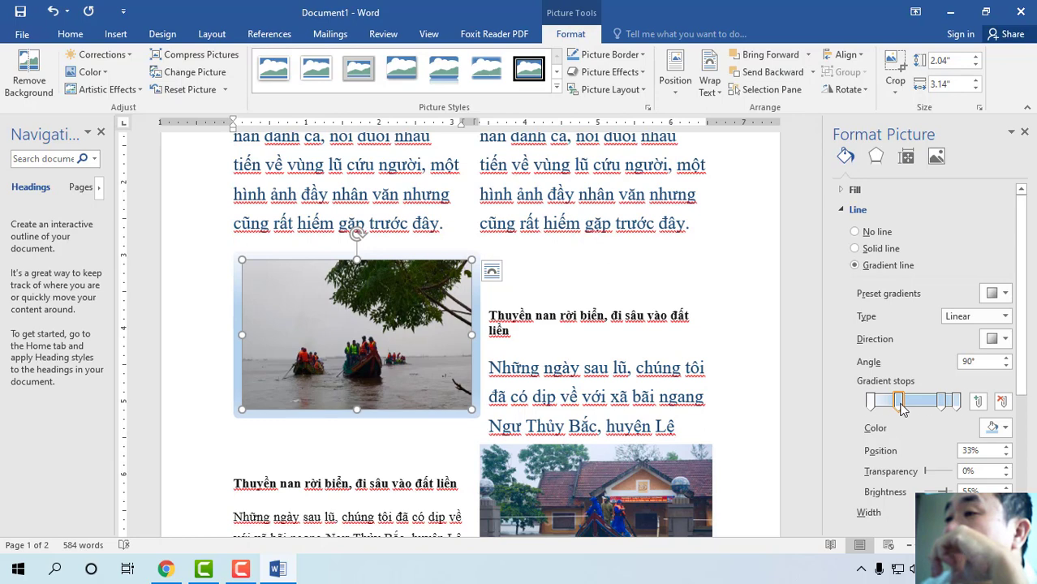
click(902, 408)
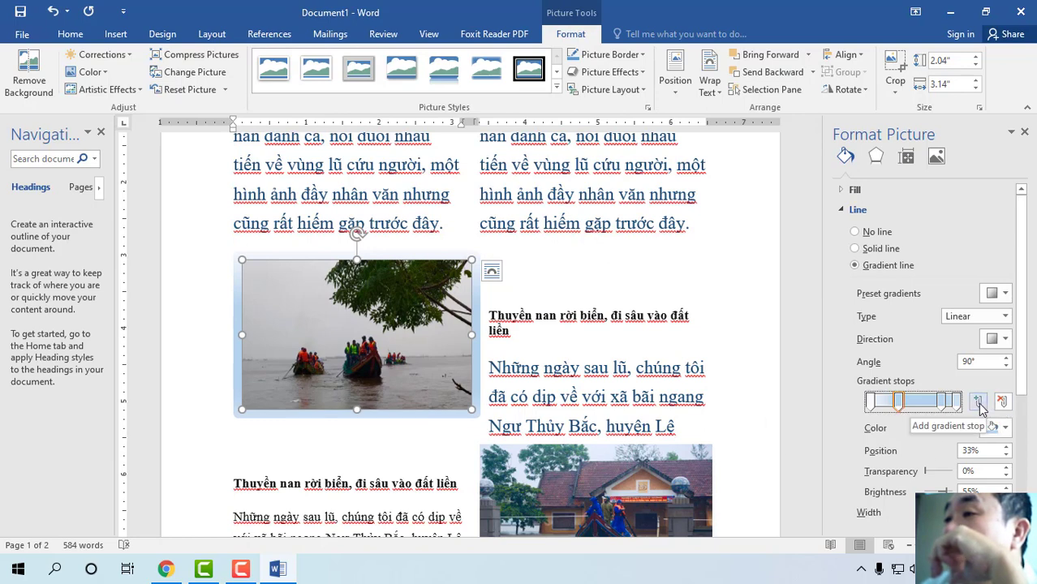
click(978, 404)
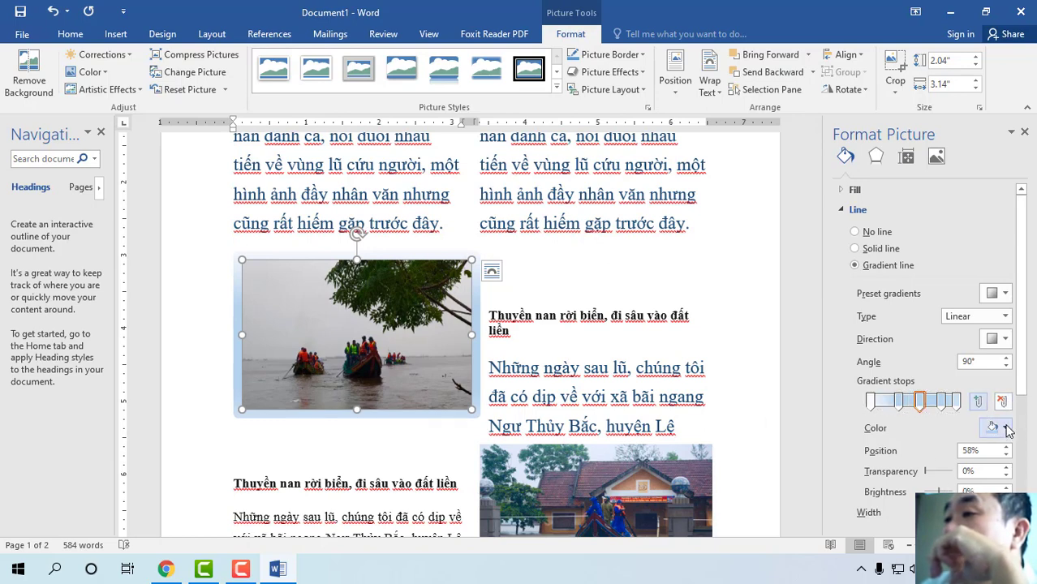
Colour the new stop brown and the first stop dark blue, then slide the brown stop to 51%
click(1005, 428)
click(976, 363)
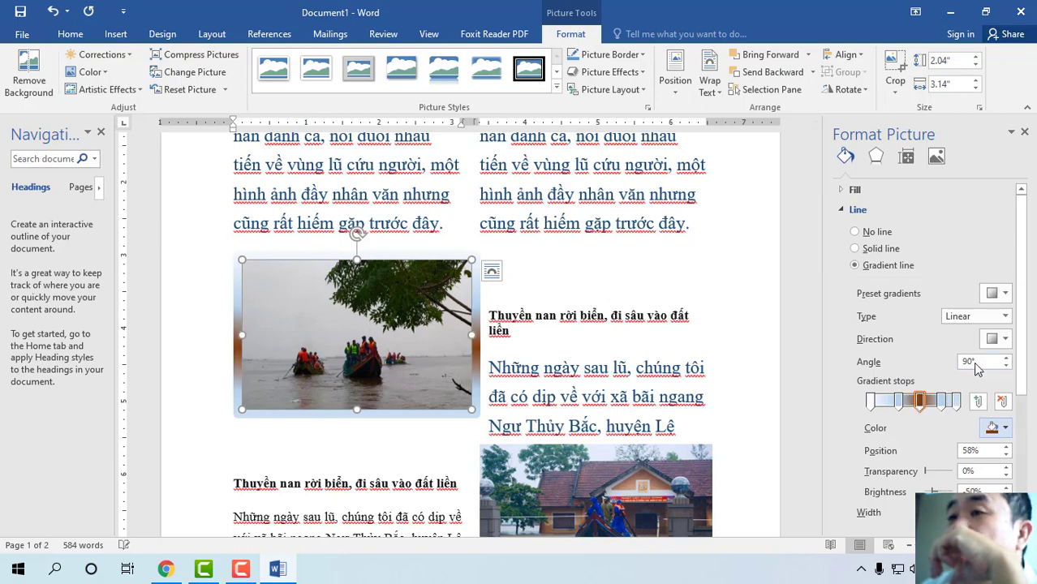
click(871, 404)
click(997, 428)
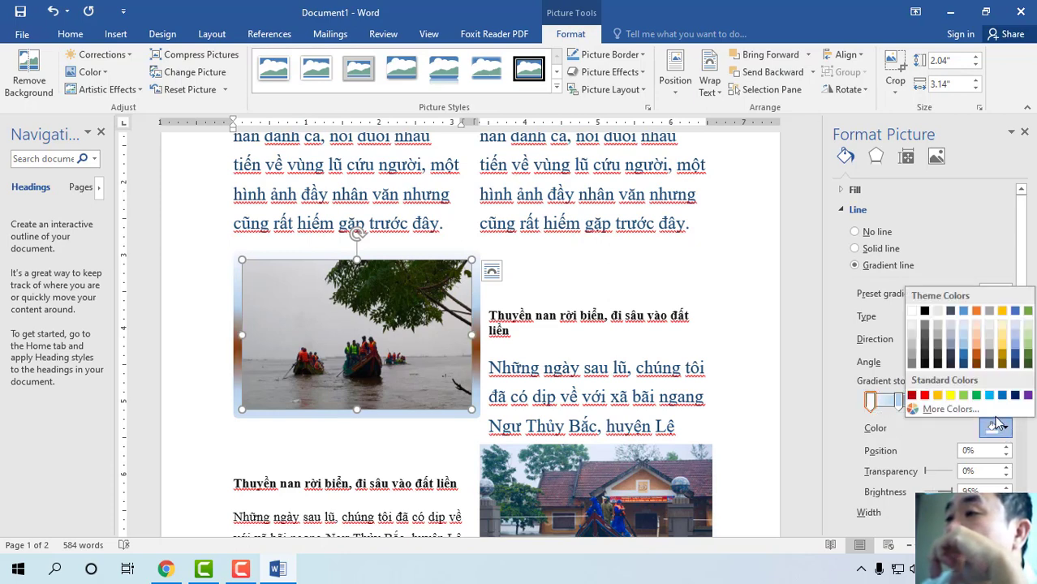
click(912, 396)
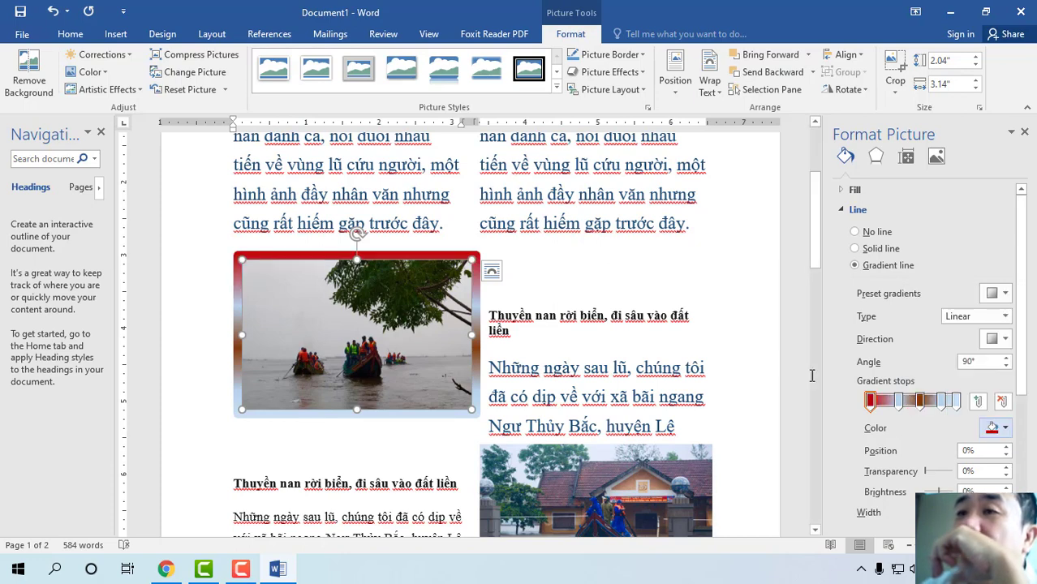
click(998, 428)
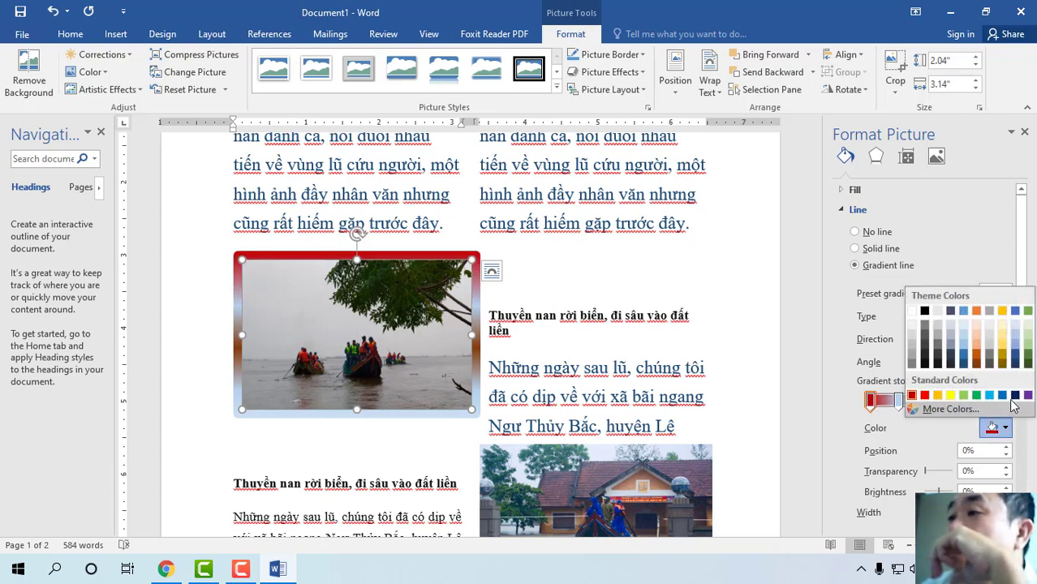
click(1014, 396)
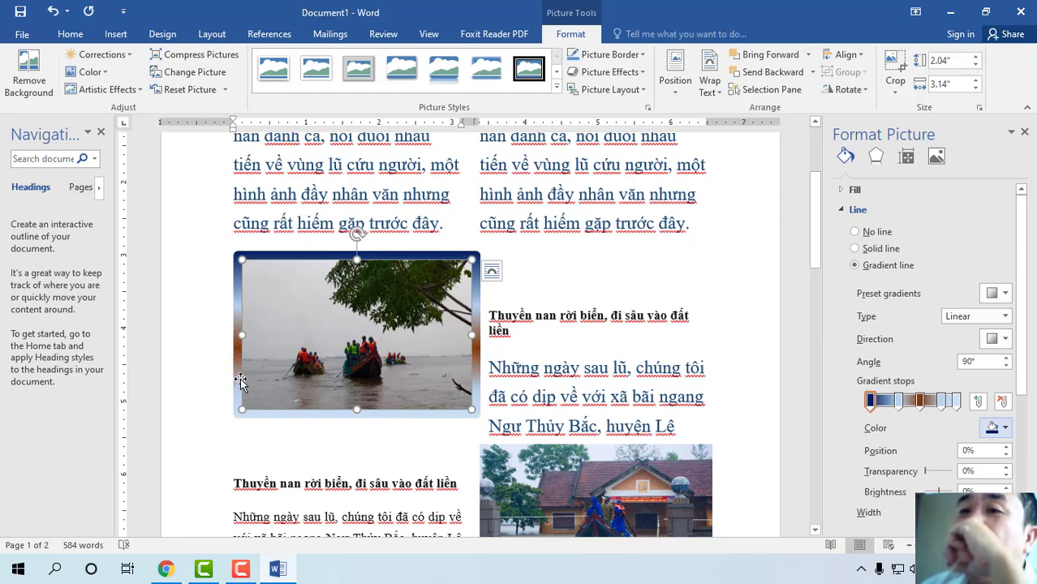
click(919, 402)
drag(919, 405, 912, 405)
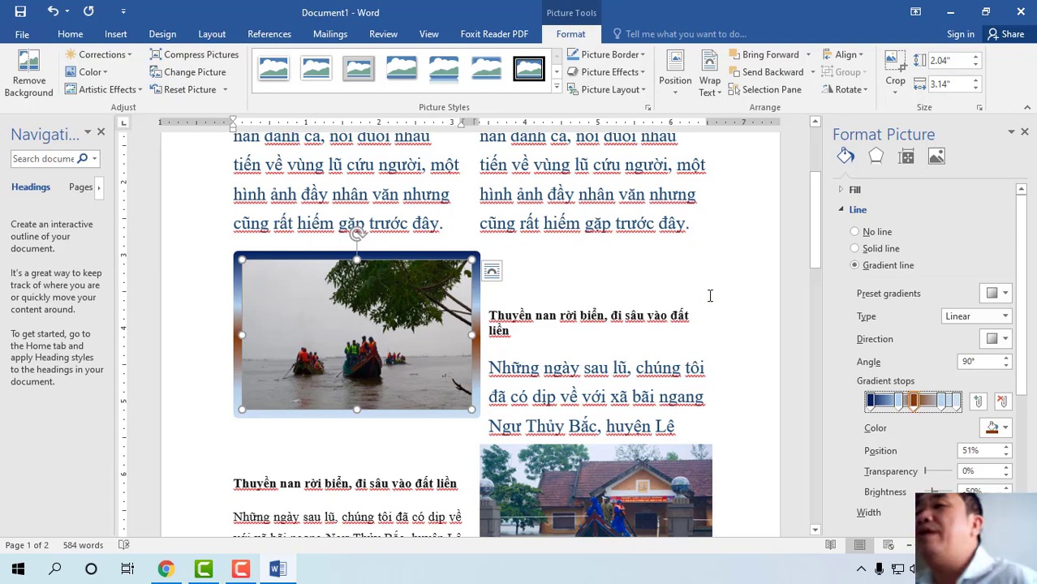
Change the boat photo's border back to a solid green line
click(864, 250)
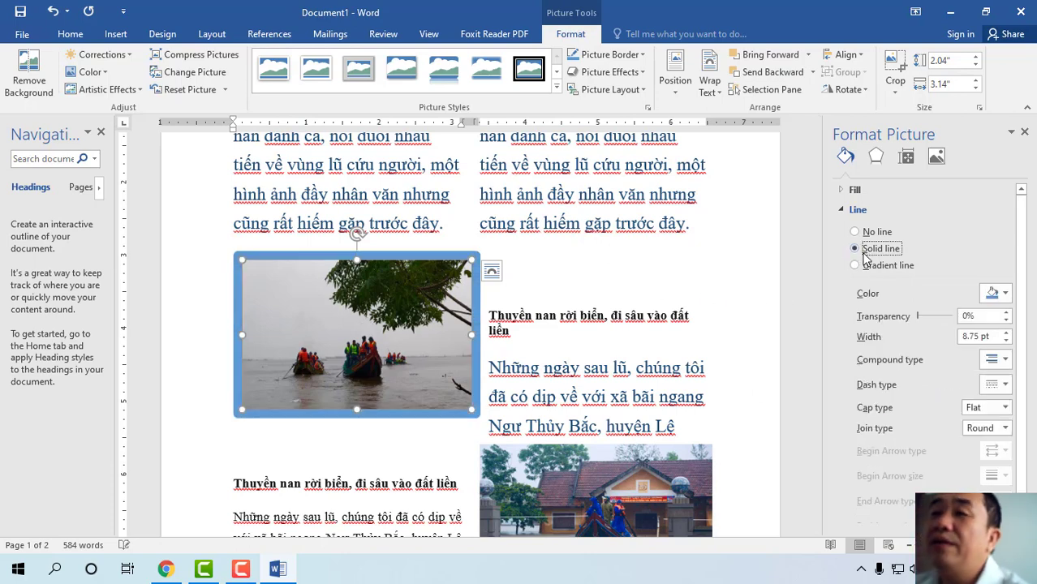
click(1004, 295)
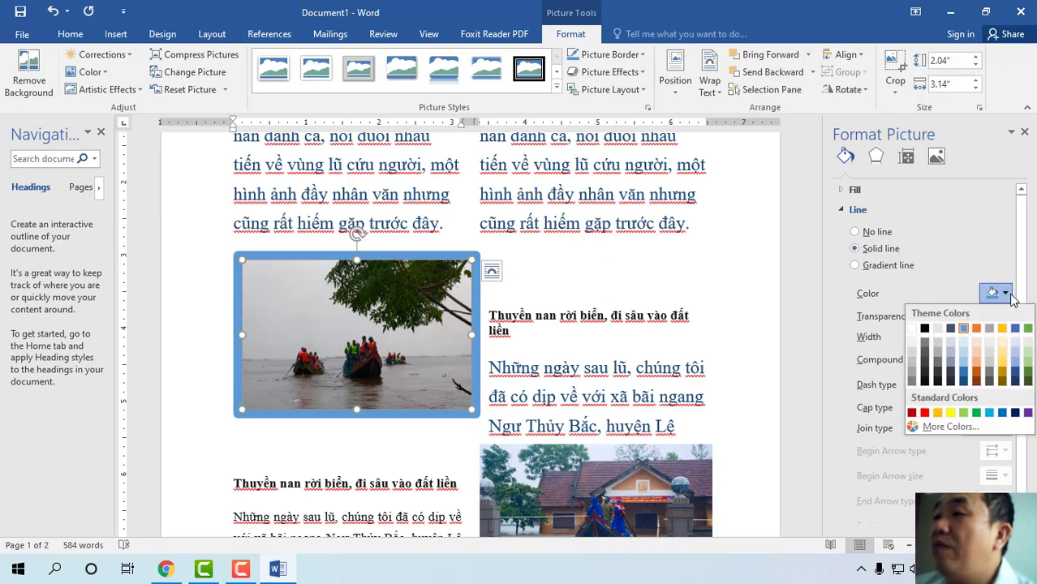
click(976, 374)
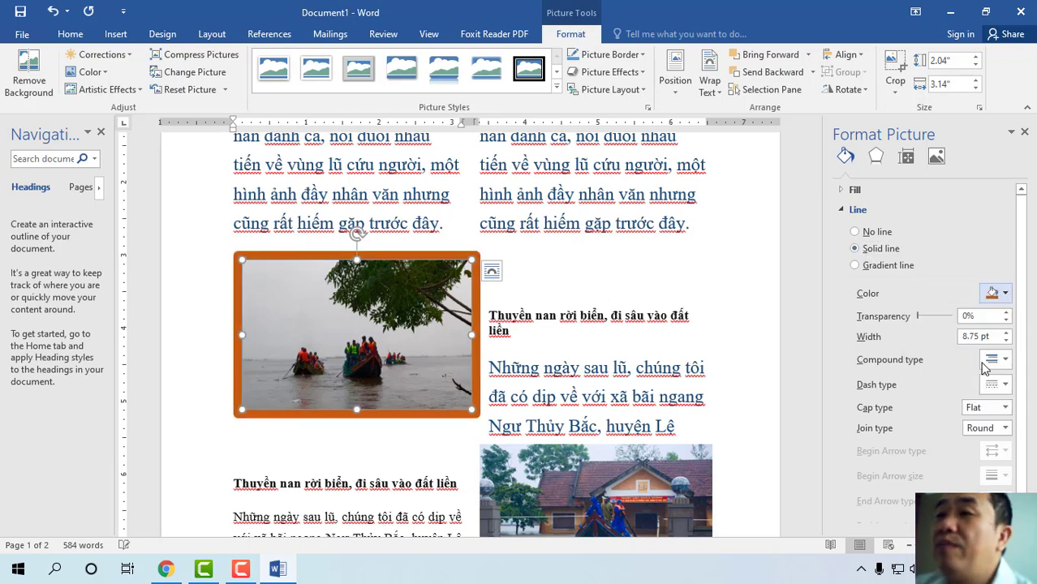
click(1006, 294)
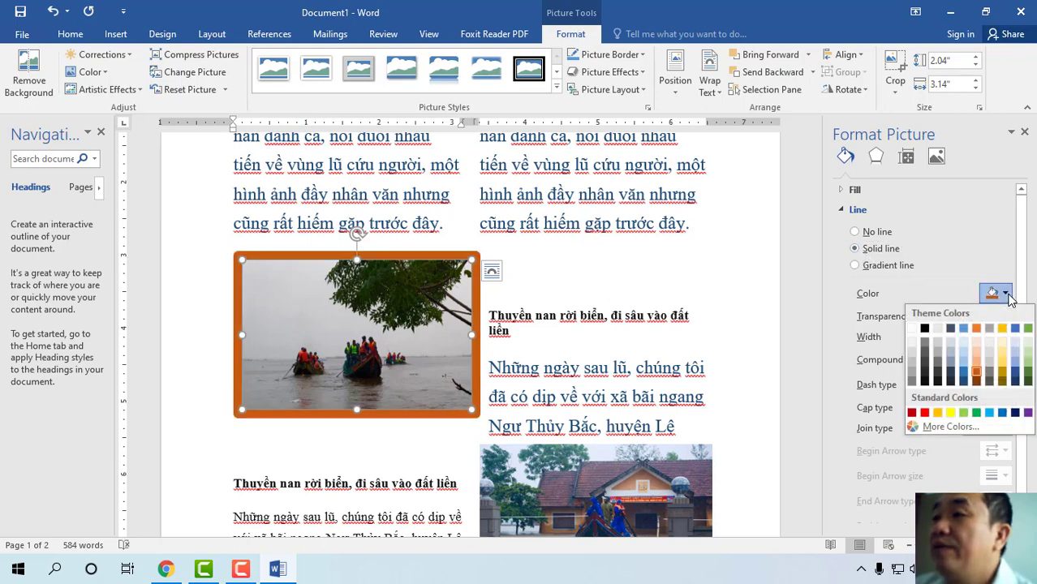
click(1029, 365)
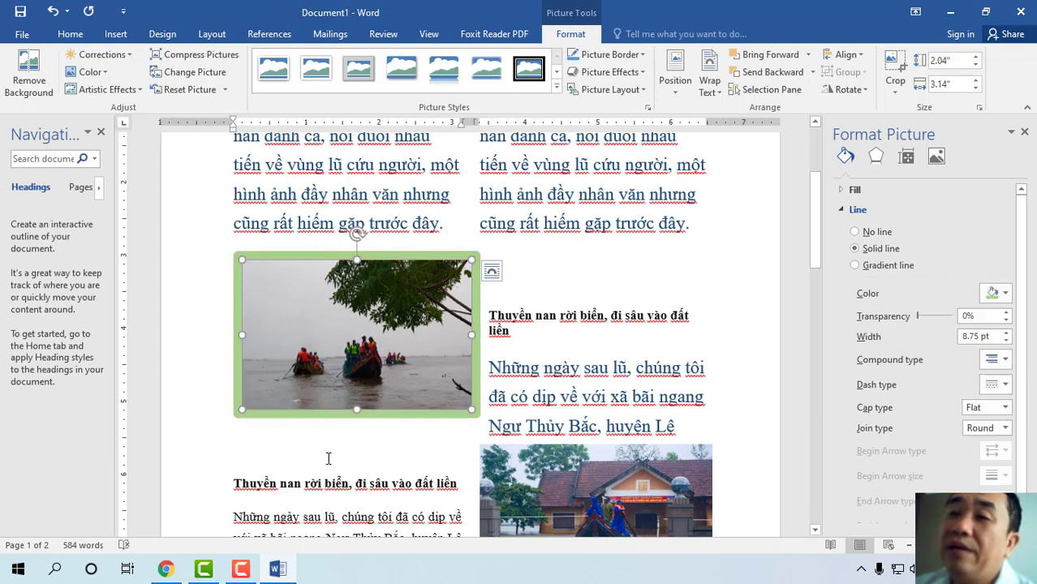
click(328, 454)
click(333, 334)
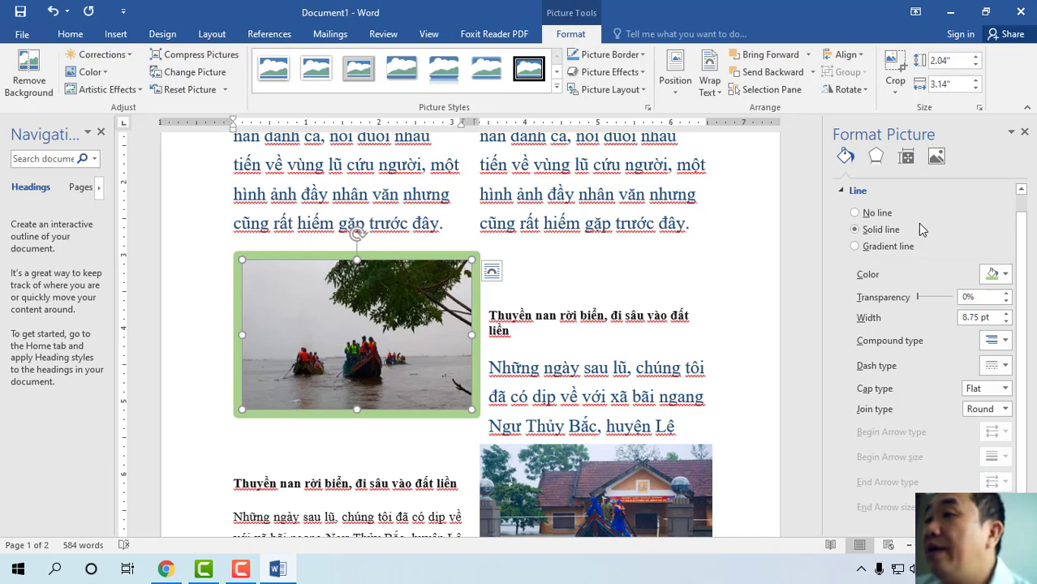
Reduce the border width step by step down to 2.75 pt
click(1006, 322)
click(1006, 323)
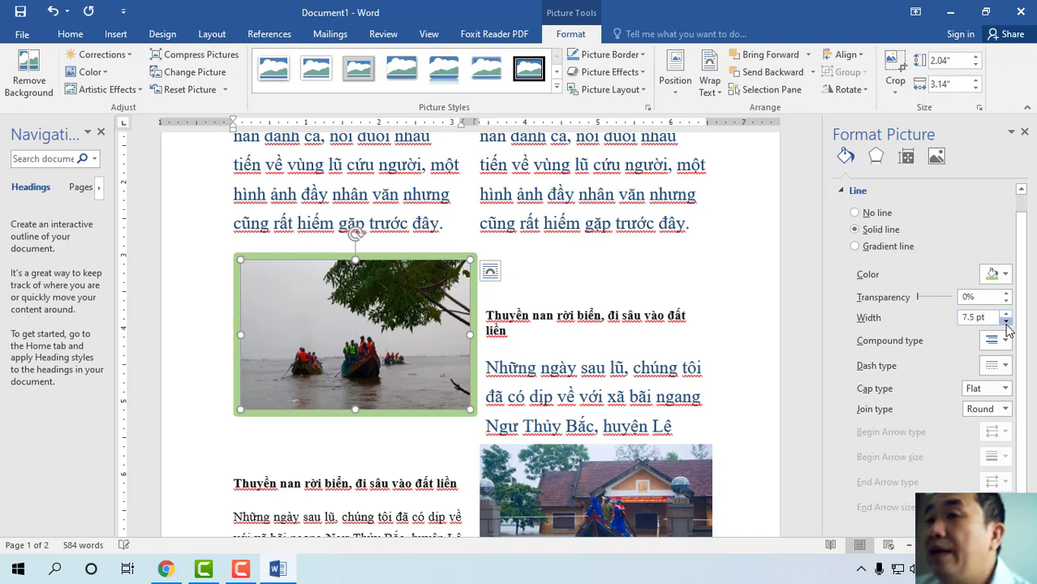
click(1006, 322)
click(1006, 322)
click(1005, 322)
click(1006, 322)
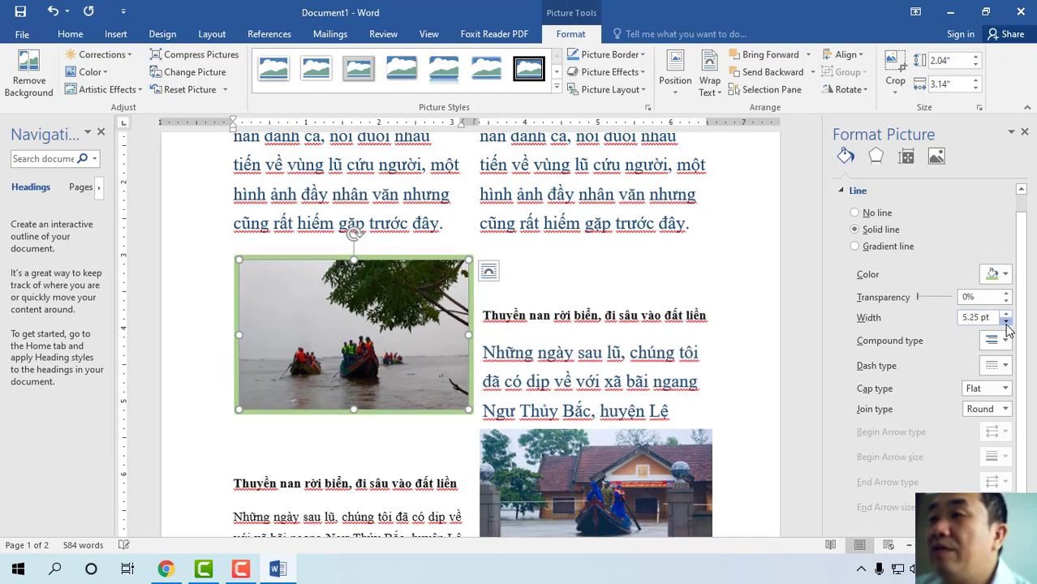
click(1006, 323)
click(1006, 322)
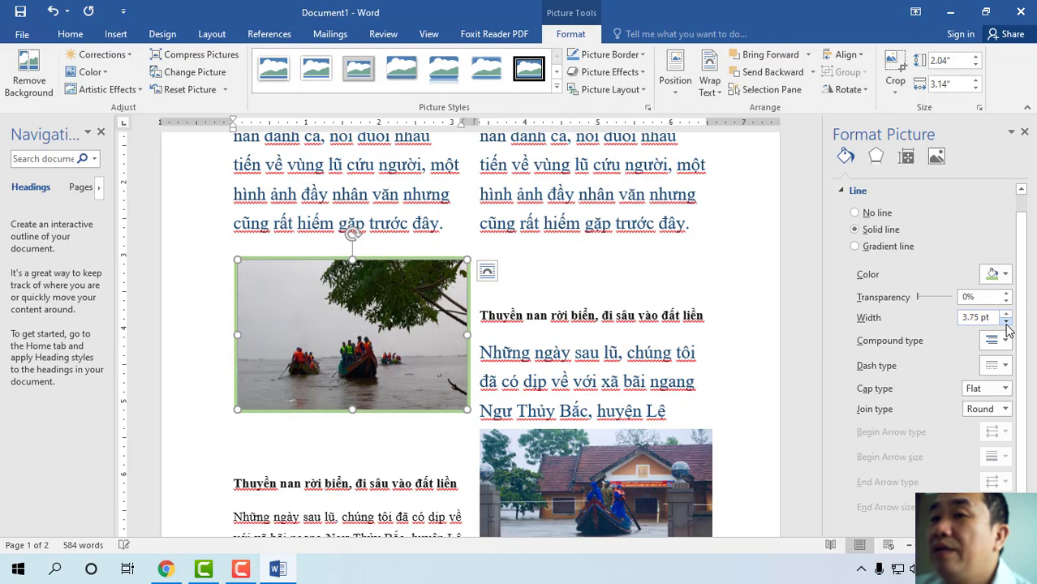
click(1006, 322)
click(1006, 322)
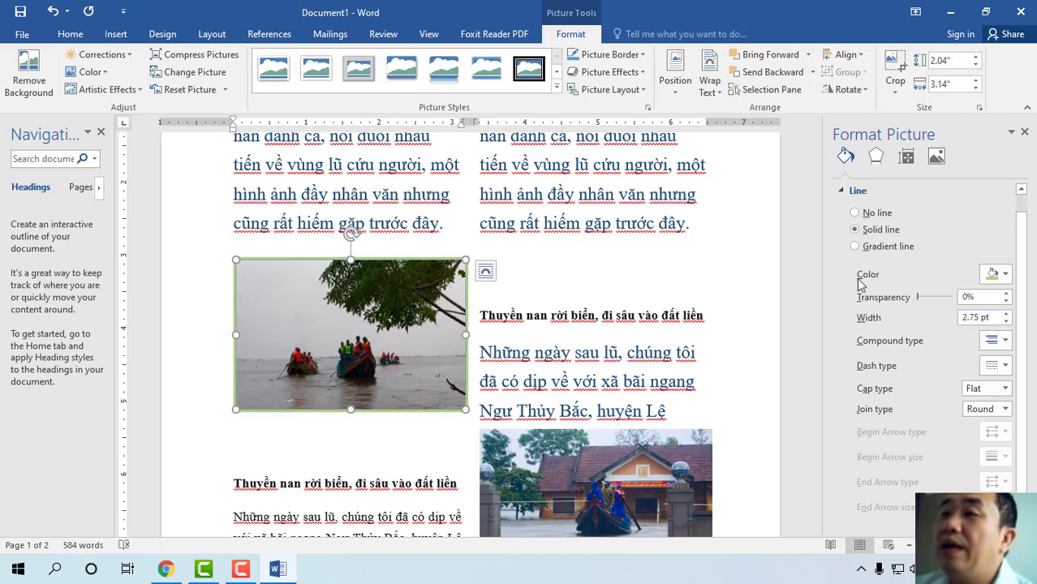
Drag the boat photo's bottom-centre handle down to make it slightly taller
click(629, 302)
scroll(630, 303, up, 2)
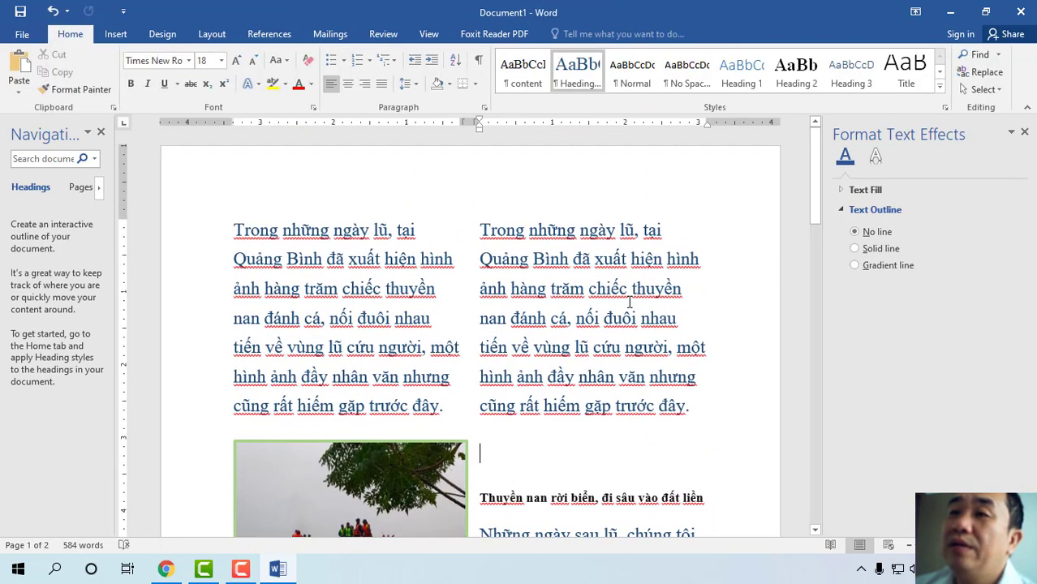
scroll(640, 324, down, 3)
scroll(654, 347, down, 3)
scroll(671, 366, down, 3)
scroll(669, 368, up, 5)
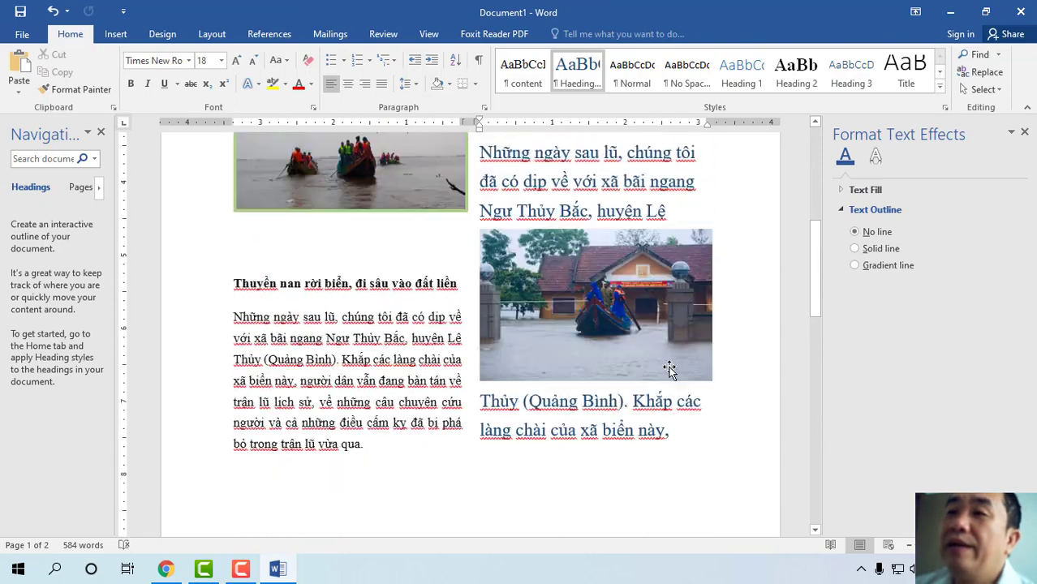
scroll(568, 382, up, 2)
scroll(407, 388, up, 3)
click(380, 420)
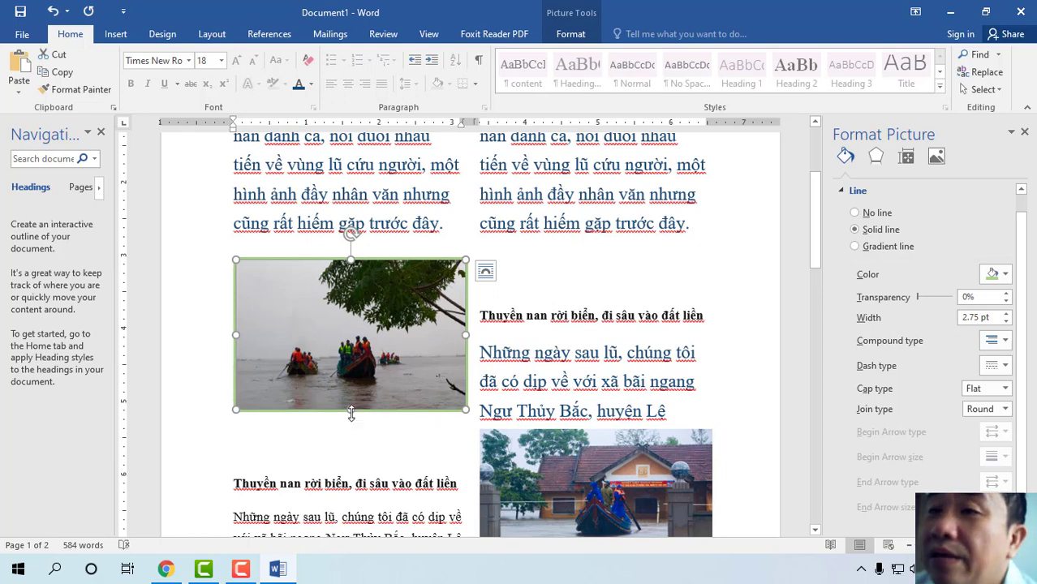
drag(349, 412, 349, 422)
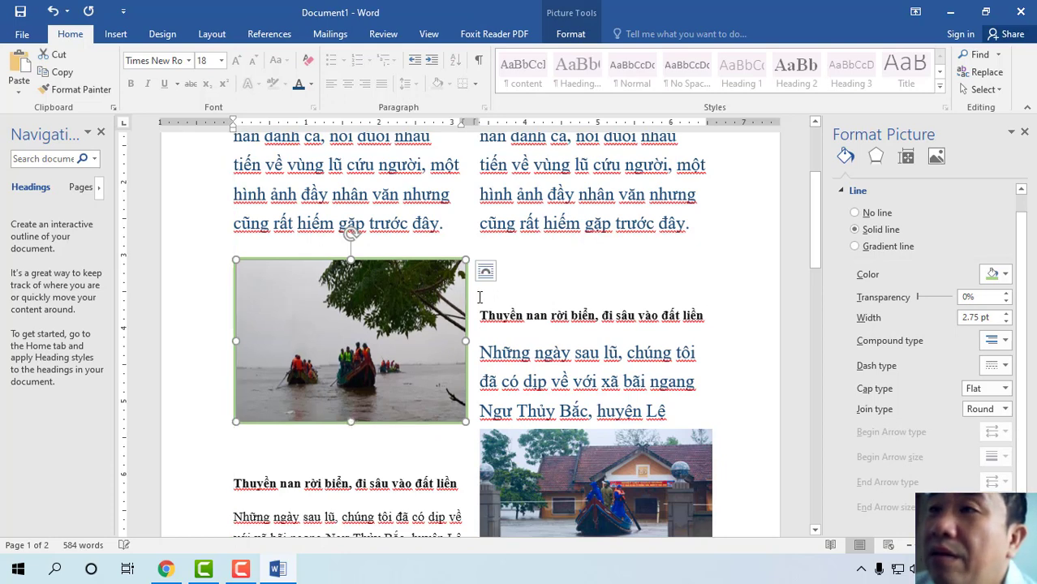
Select the entire right-column heading 'Thuyền nan rời biển, đi sâu vào đất liền'
scroll(513, 390, down, 1)
scroll(512, 388, down, 2)
scroll(513, 388, down, 3)
scroll(521, 256, up, 4)
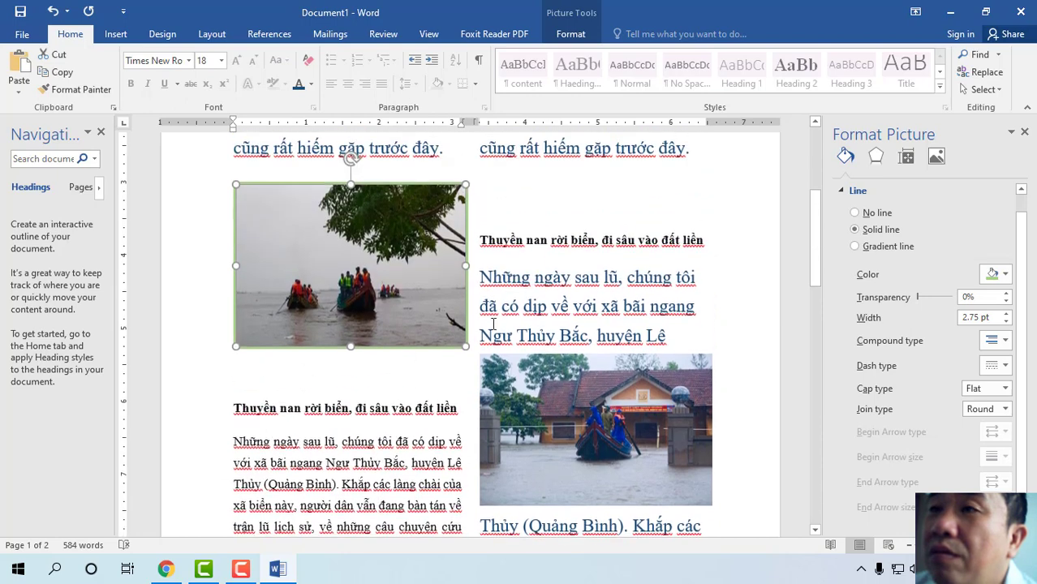
click(518, 203)
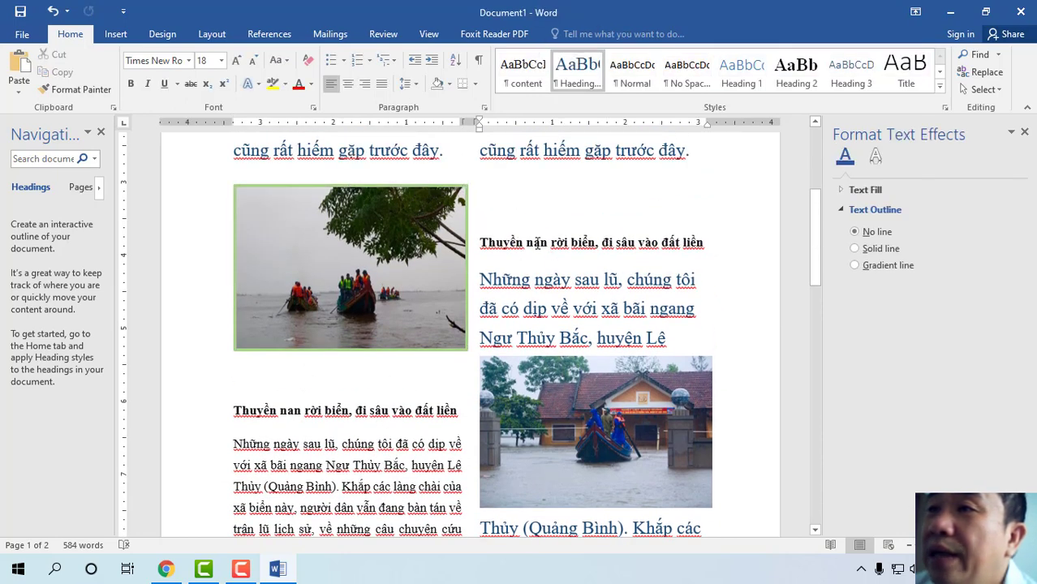
double_click(536, 243)
click(536, 243)
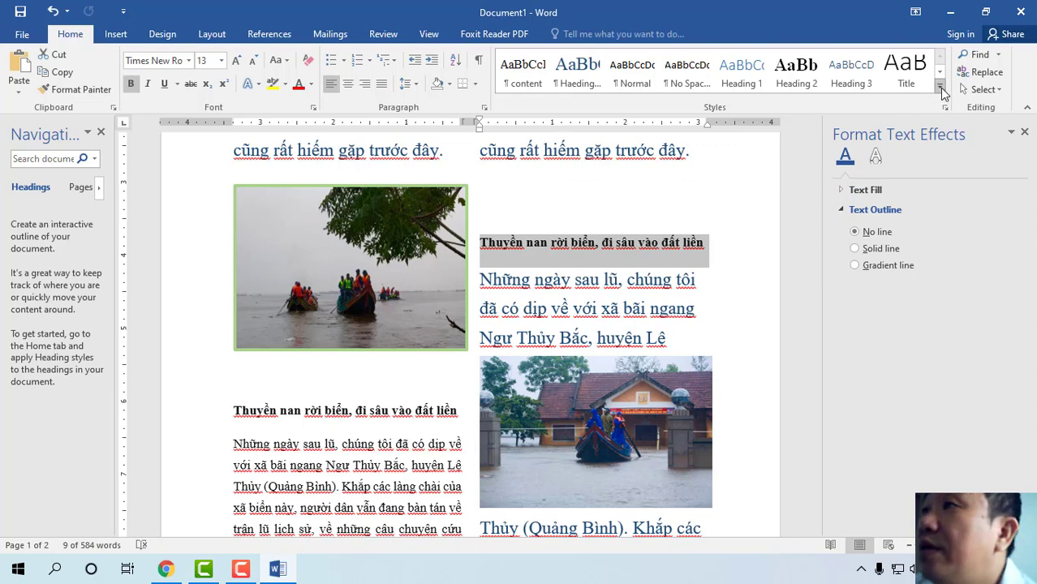
Apply the Haeding tao style to the whole right-column heading paragraph
click(945, 109)
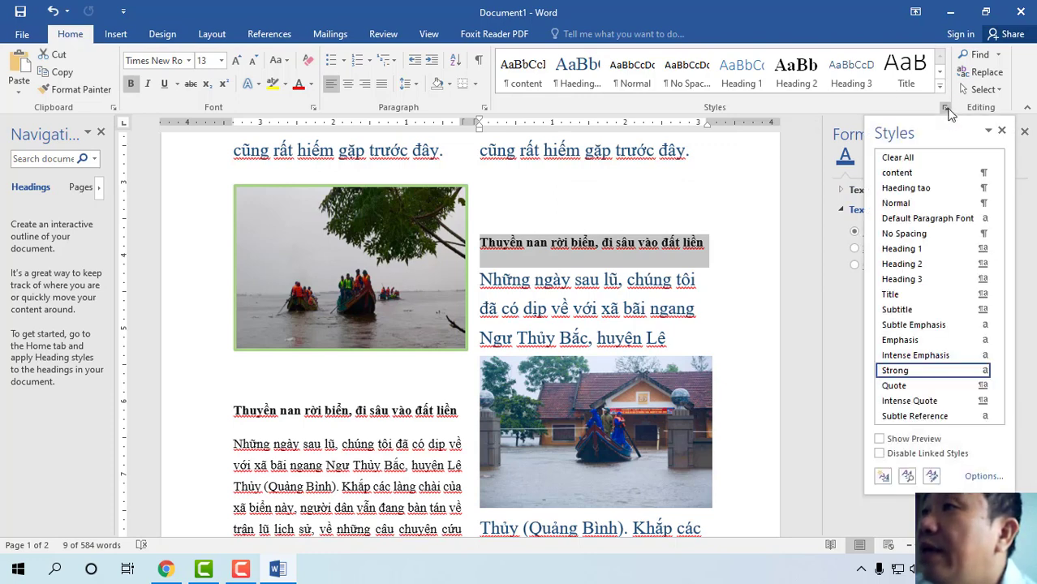
click(907, 297)
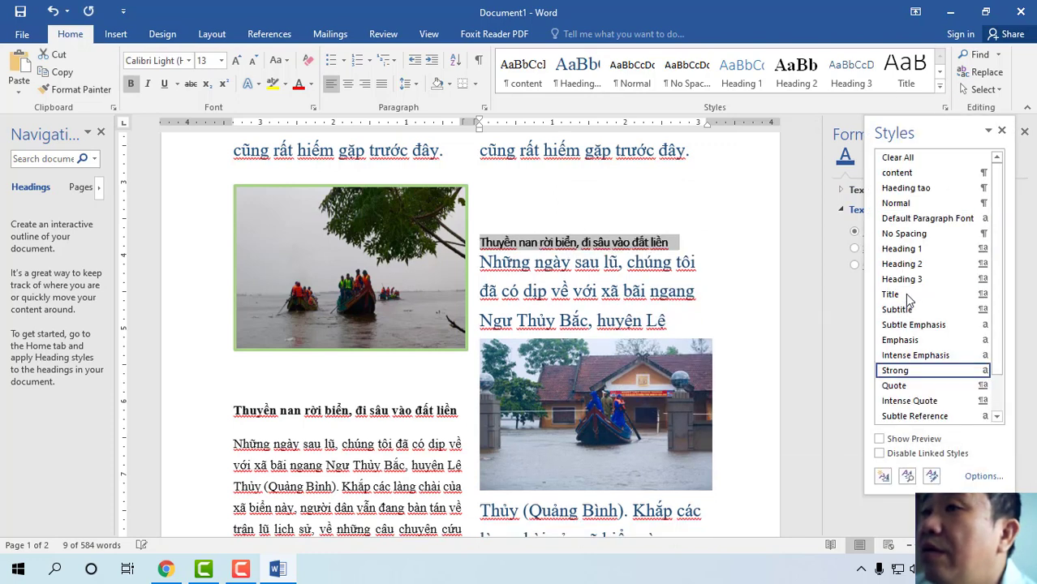
click(909, 191)
click(552, 243)
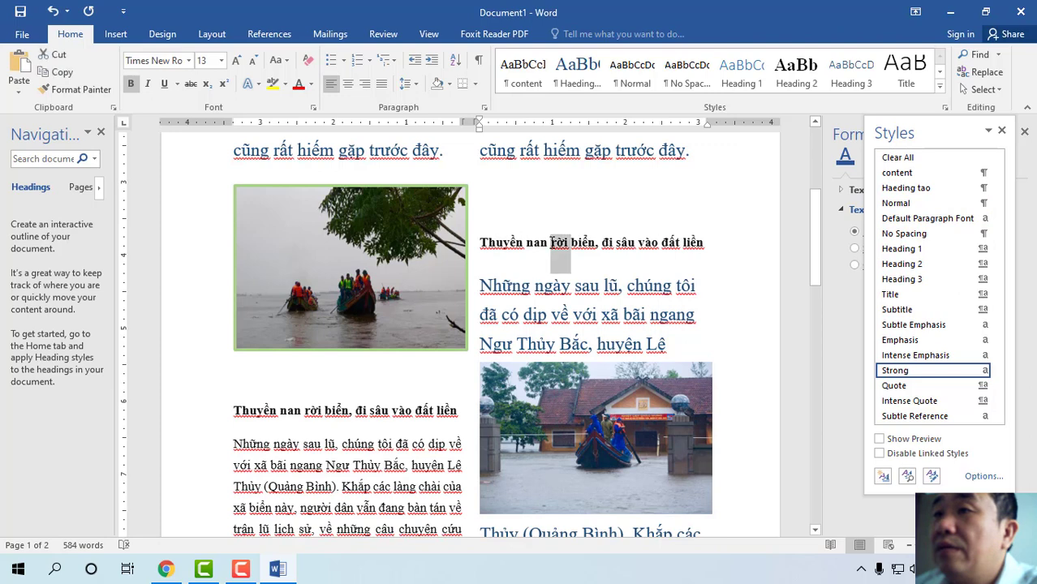
triple_click(552, 243)
click(919, 192)
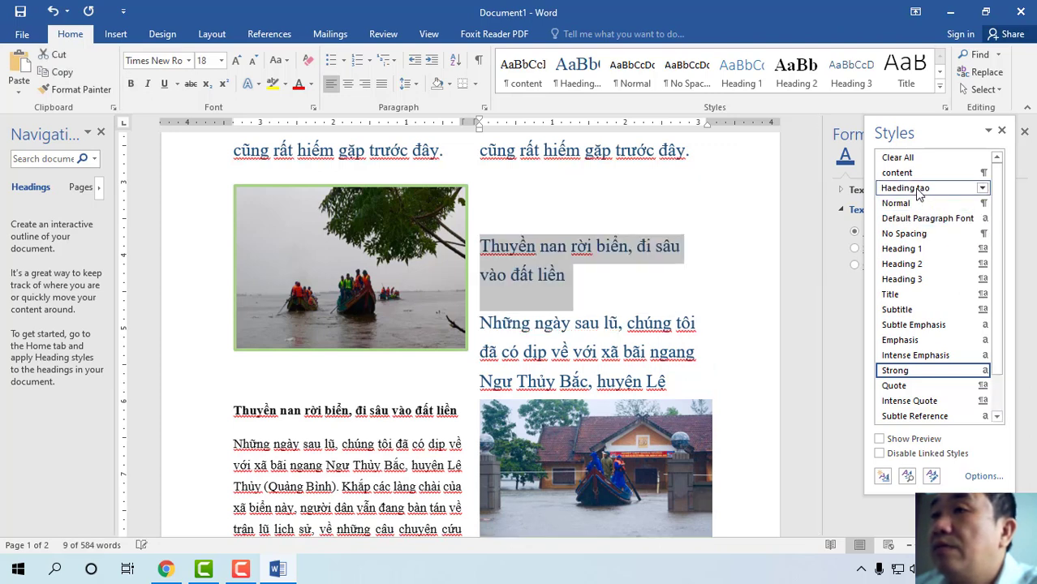
Delete the break after 'vào đất liền' so the next paragraph joins the heading line
click(624, 282)
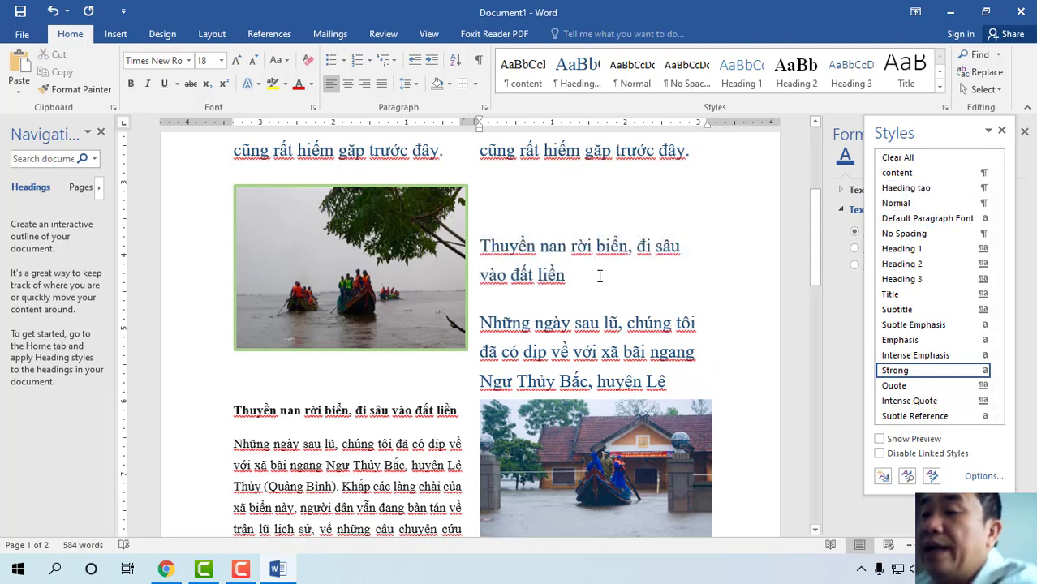
key(Delete)
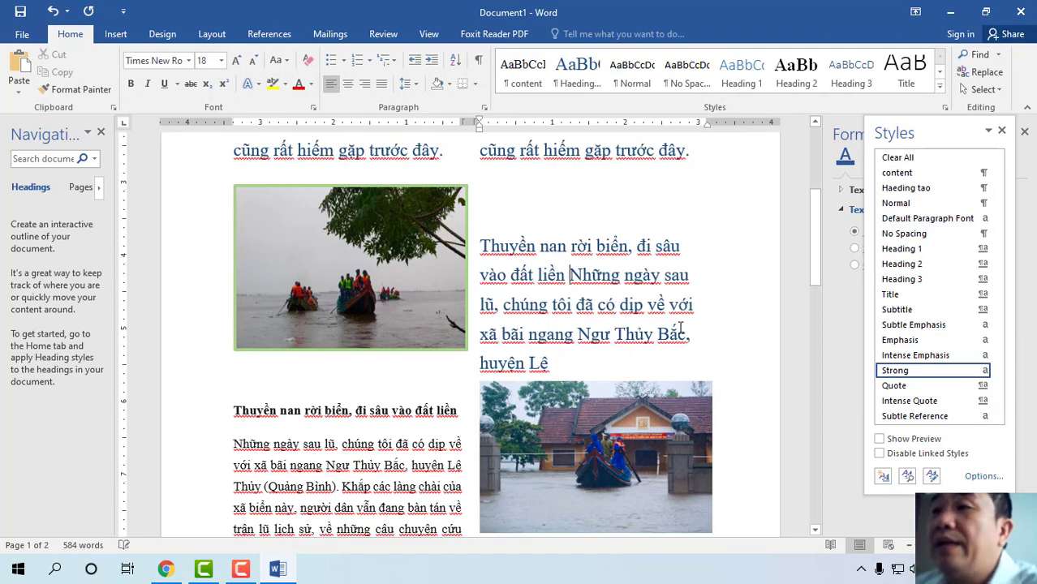
scroll(714, 352, down, 3)
scroll(435, 294, up, 5)
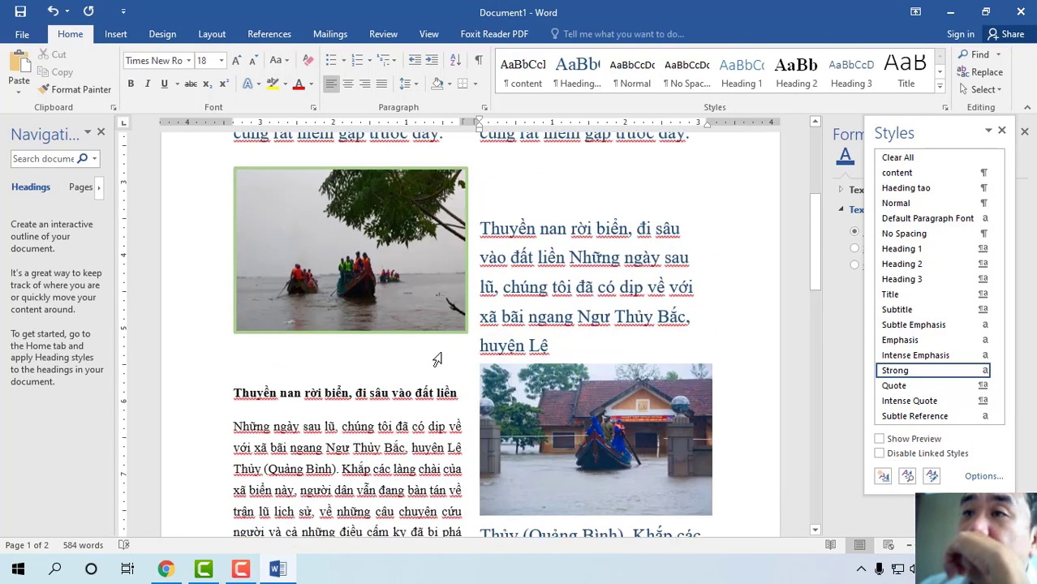
scroll(527, 343, up, 1)
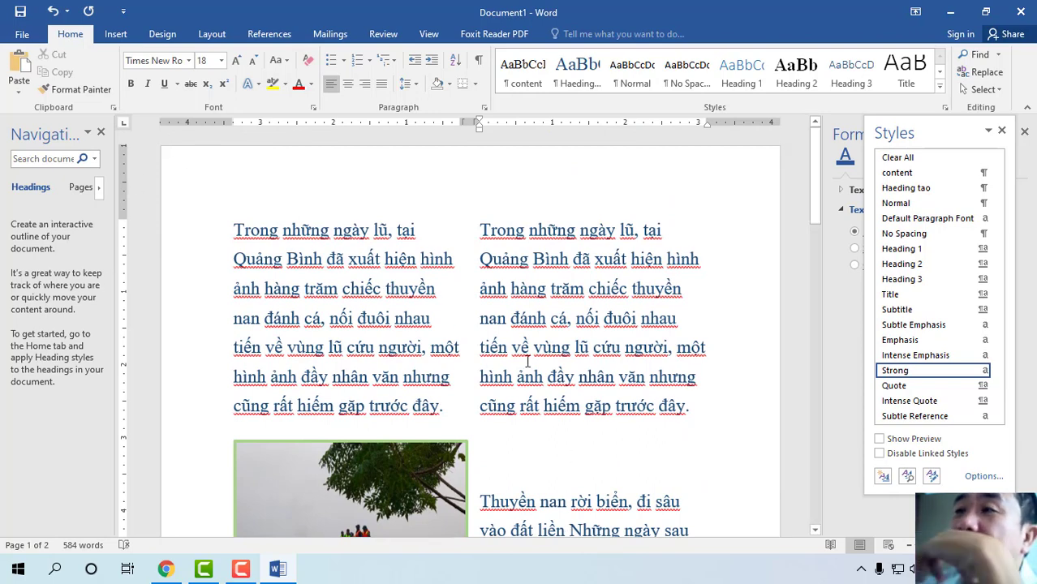
scroll(600, 359, down, 1)
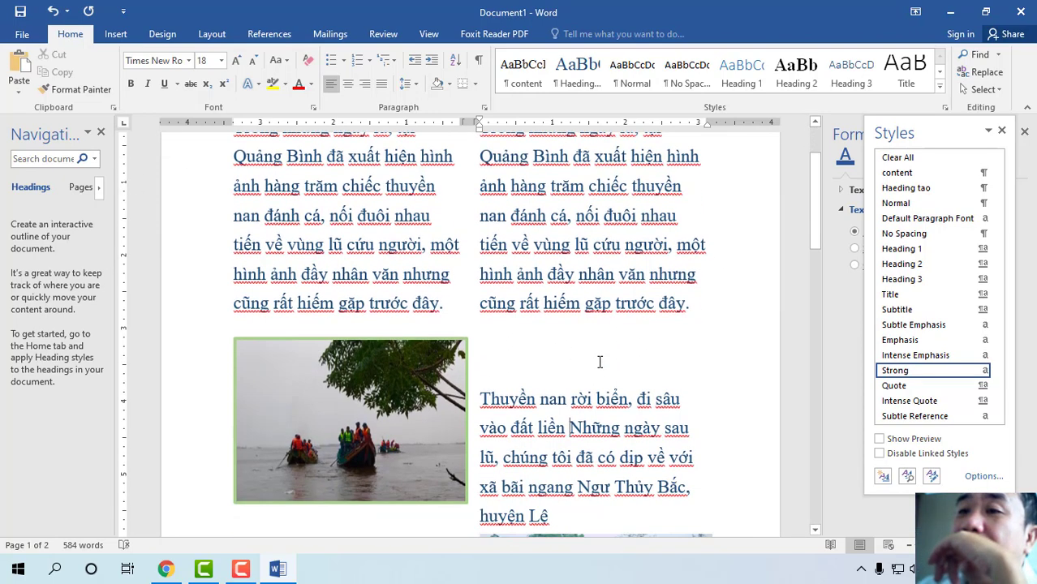
scroll(599, 358, down, 2)
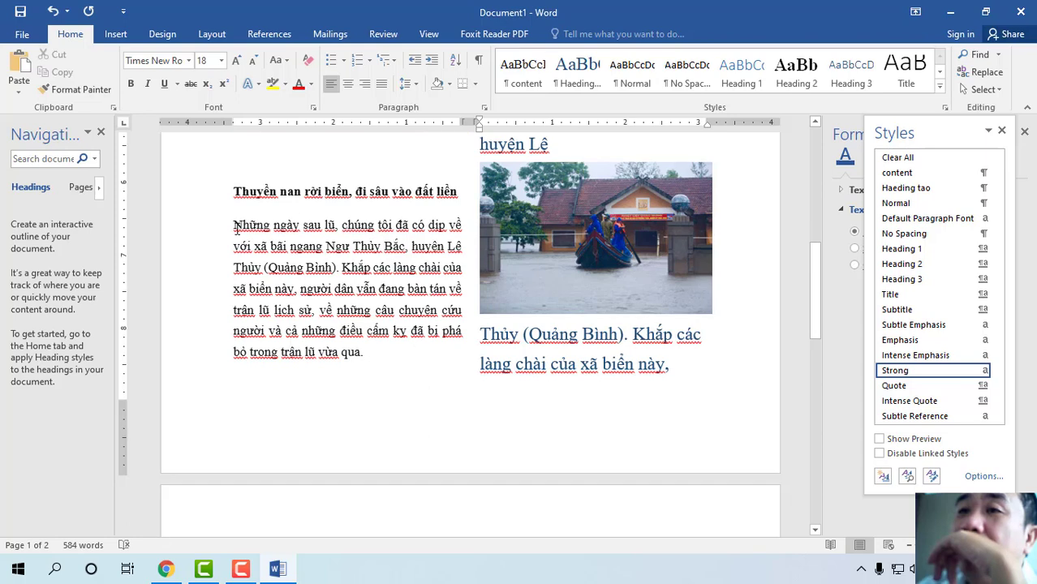
Select, then deselect, the left-column paragraph beneath the bold heading
drag(234, 225, 351, 361)
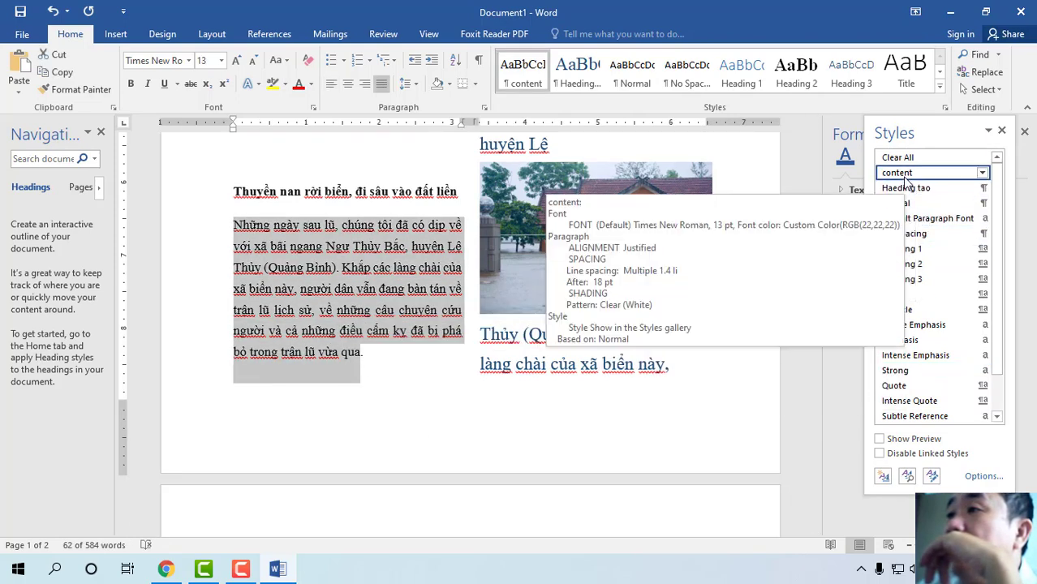
click(394, 381)
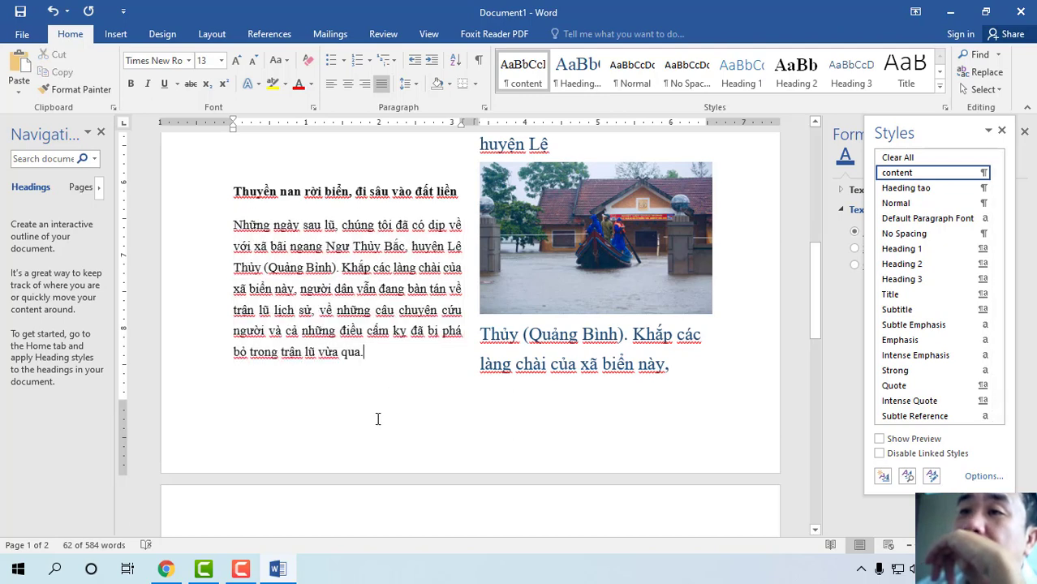
scroll(365, 406, up, 2)
scroll(322, 382, up, 2)
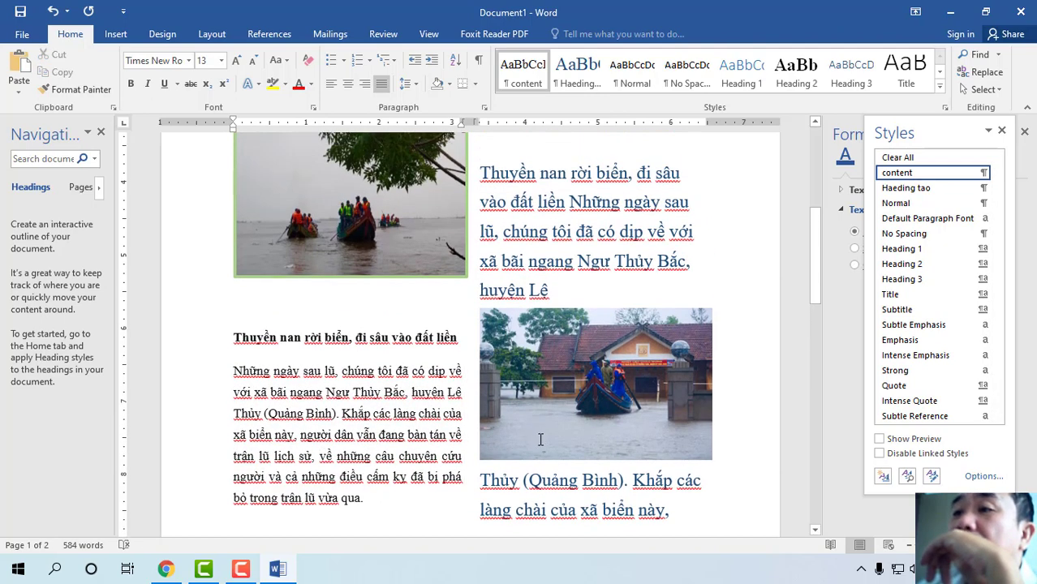
scroll(539, 434, down, 4)
scroll(586, 332, up, 3)
Select the house flood photo and try dragging its rotate and move handles
click(588, 328)
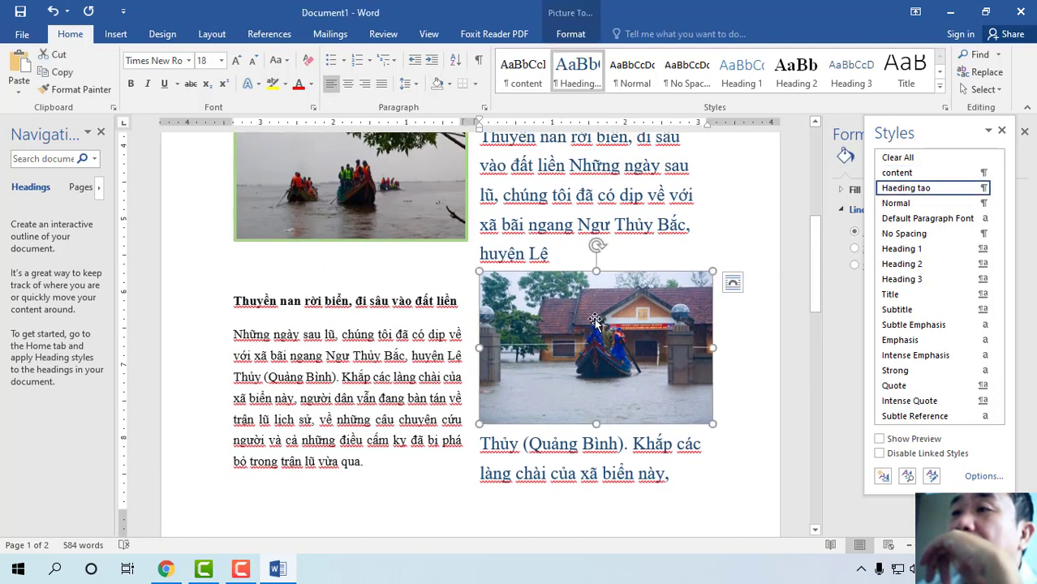
click(587, 254)
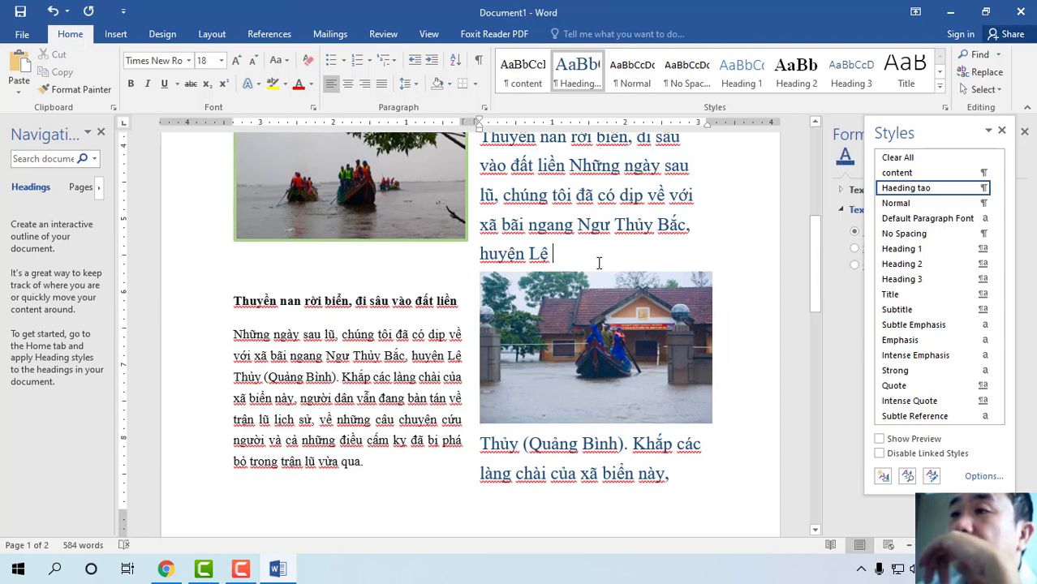
click(632, 303)
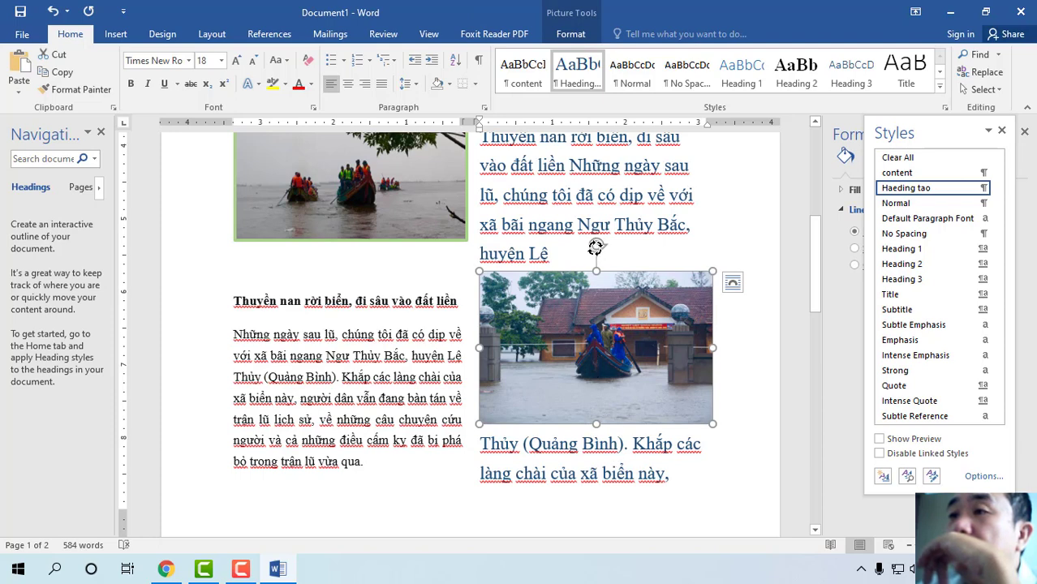
drag(595, 248, 595, 323)
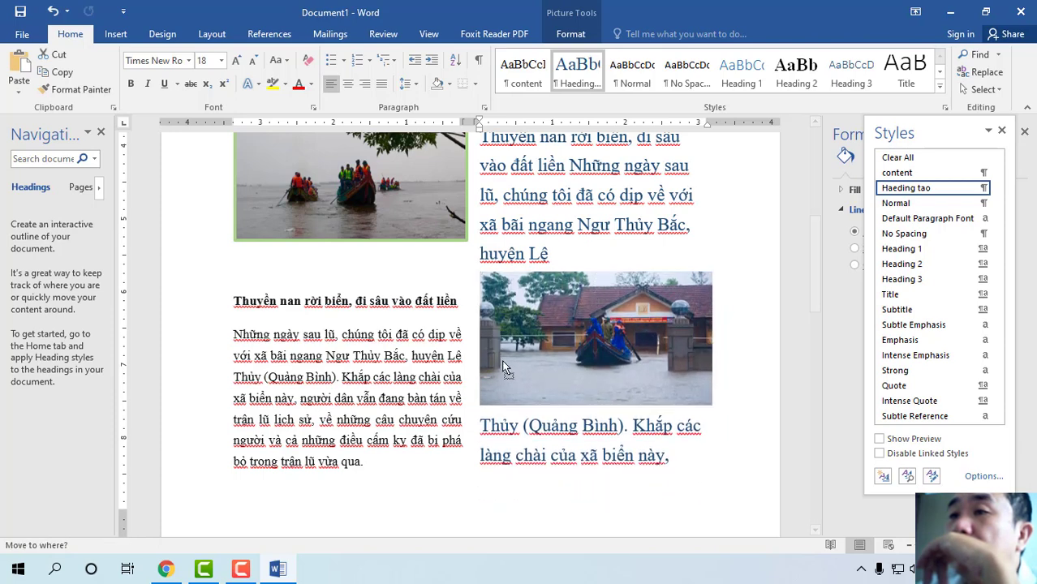
scroll(605, 426, down, 2)
scroll(620, 398, down, 4)
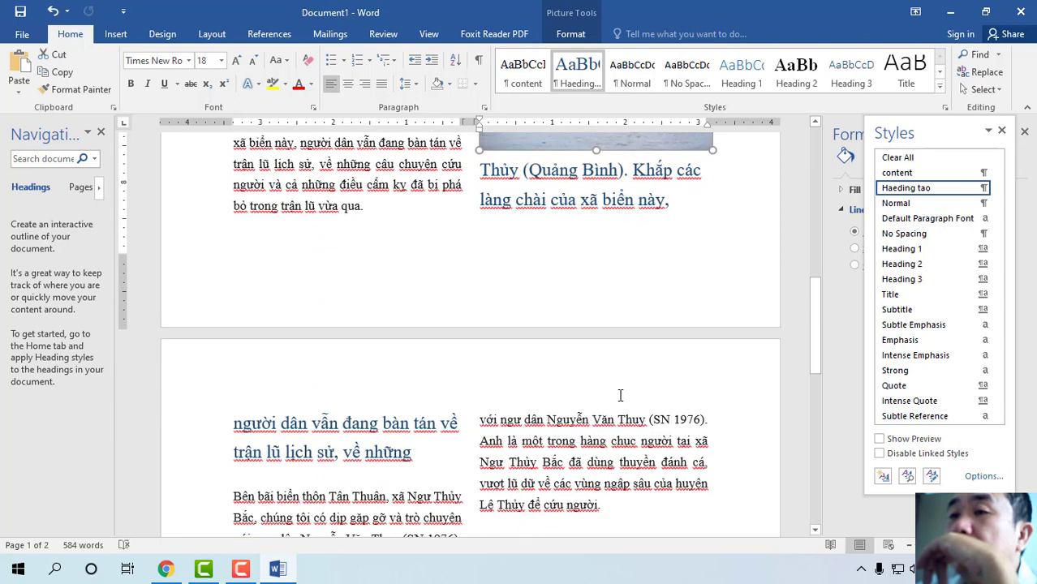
scroll(620, 396, up, 4)
drag(694, 282, 699, 231)
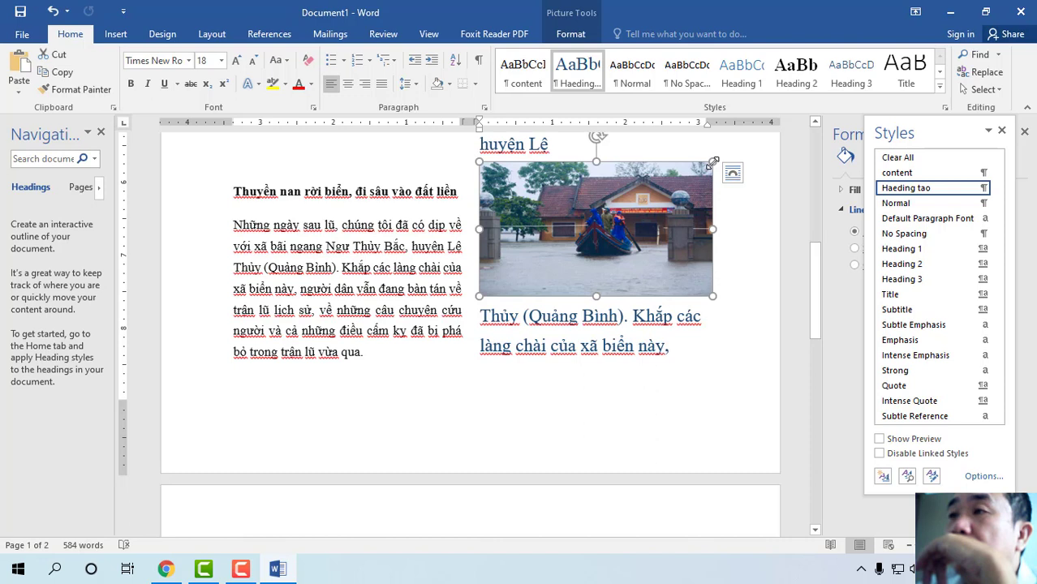
Bring up the house photo's right-click options and dismiss them unchanged
right_click(626, 199)
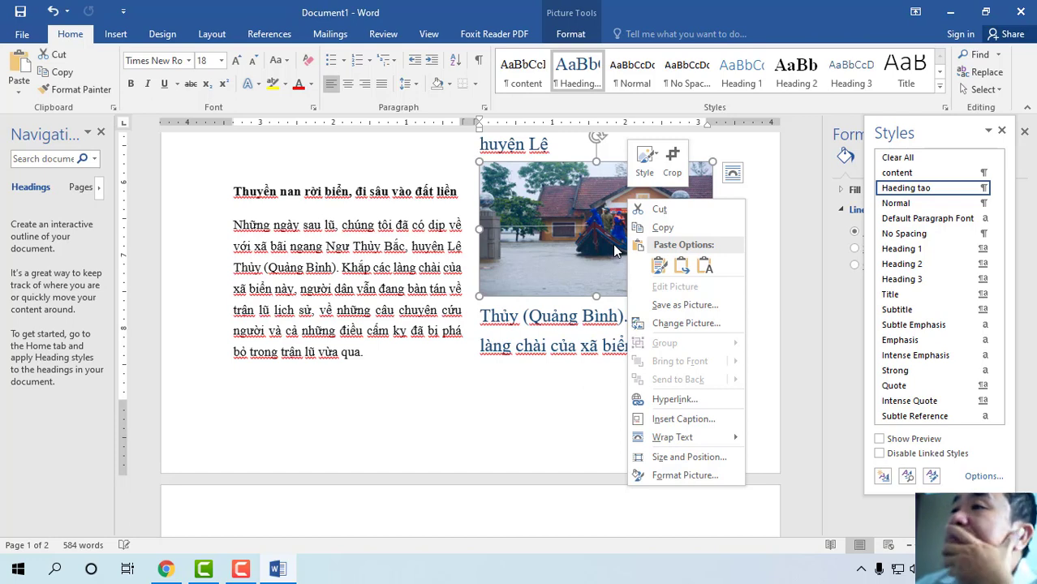
click(593, 237)
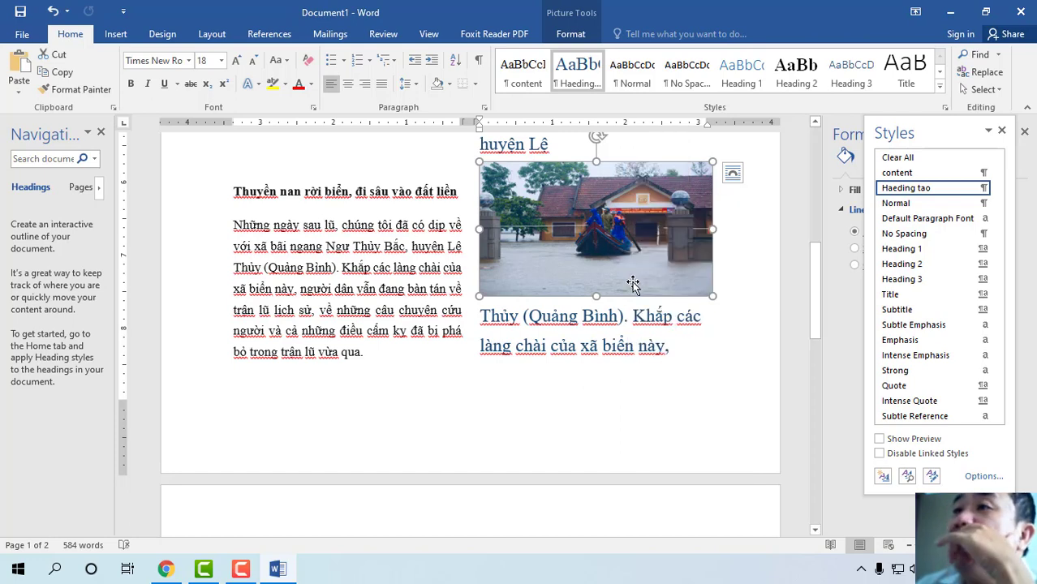
scroll(633, 284, up, 3)
scroll(641, 288, up, 3)
scroll(656, 292, down, 3)
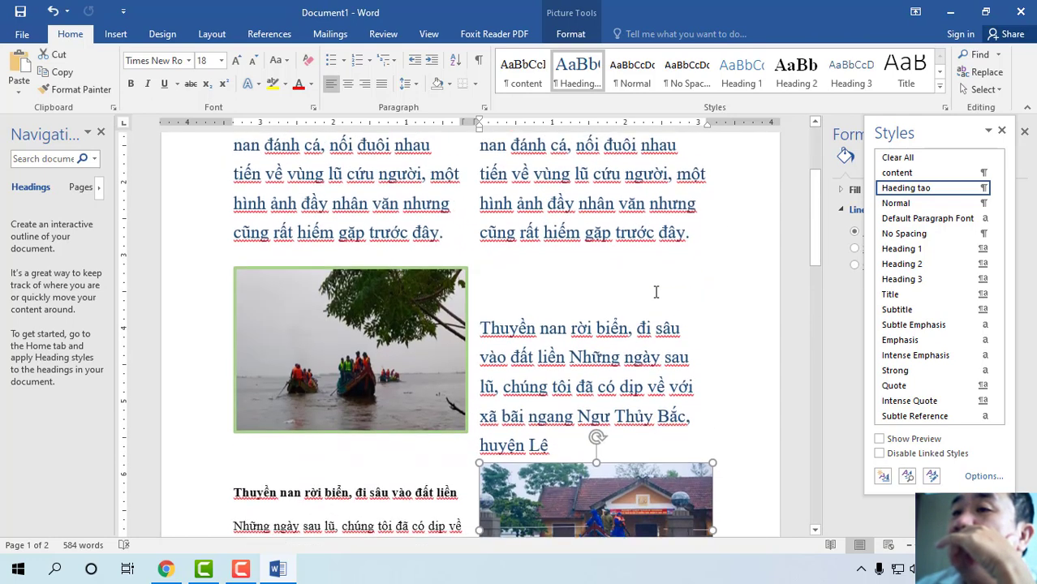
scroll(655, 292, down, 3)
Add a blank line after 'huyện Lê' and drag the house photo out of the right column
click(596, 256)
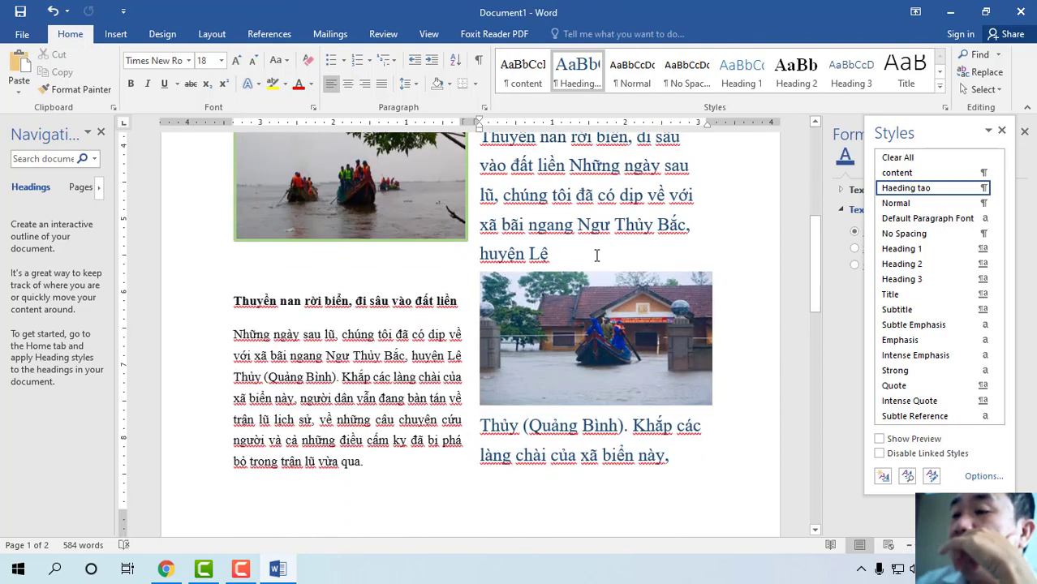
key(Return)
key(Return)
key(Return)
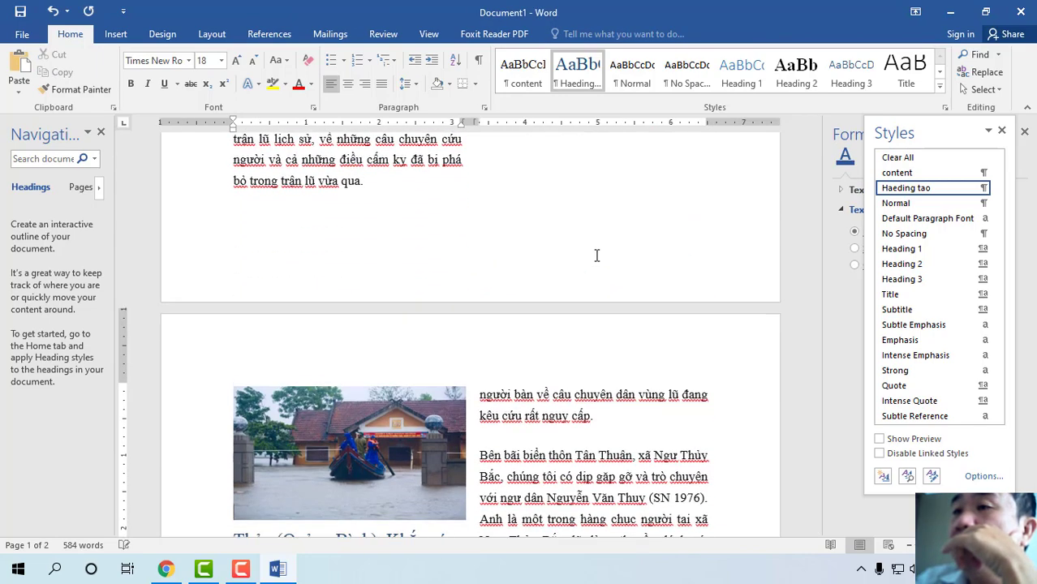
scroll(585, 289, down, 3)
scroll(589, 298, up, 3)
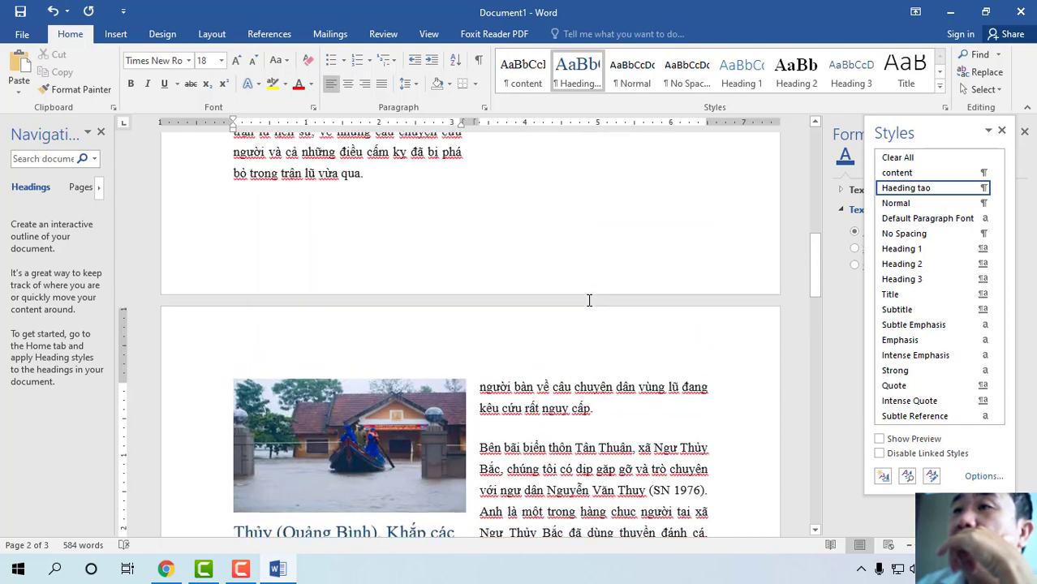
scroll(593, 305, up, 5)
scroll(592, 365, up, 1)
click(597, 365)
scroll(597, 364, down, 3)
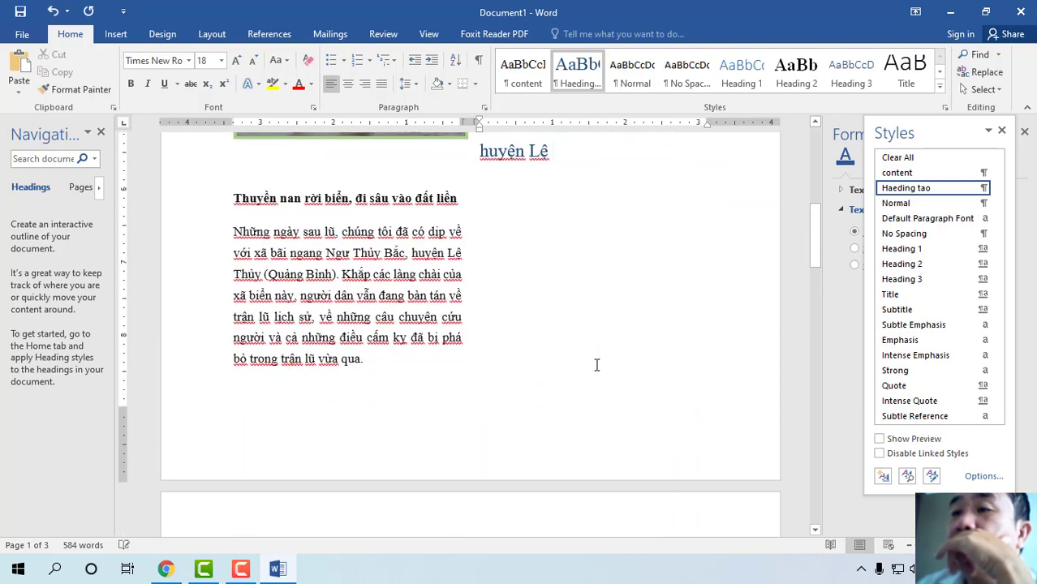
scroll(617, 292, down, 3)
scroll(623, 267, up, 2)
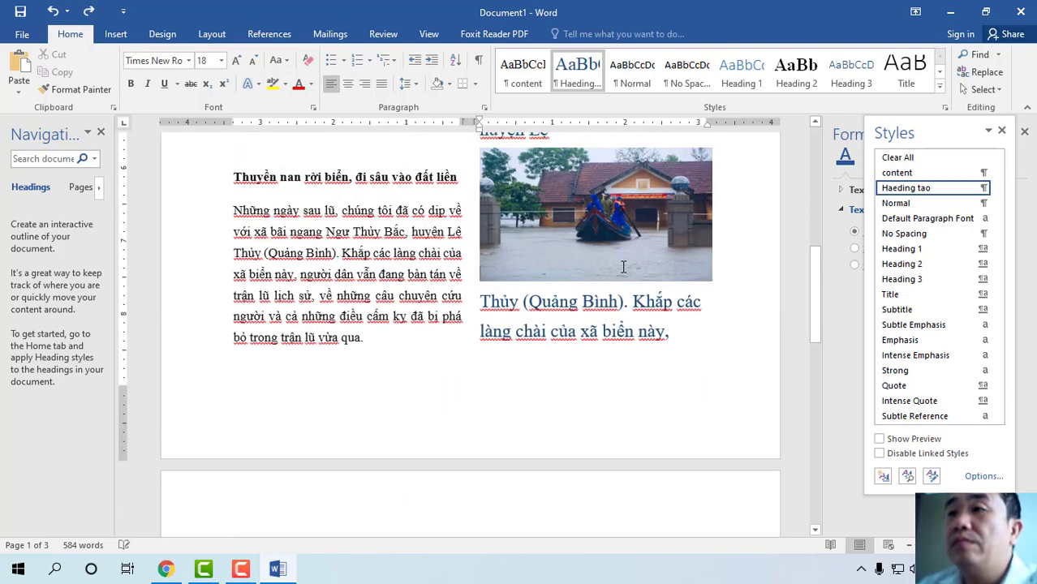
drag(665, 212, 668, 332)
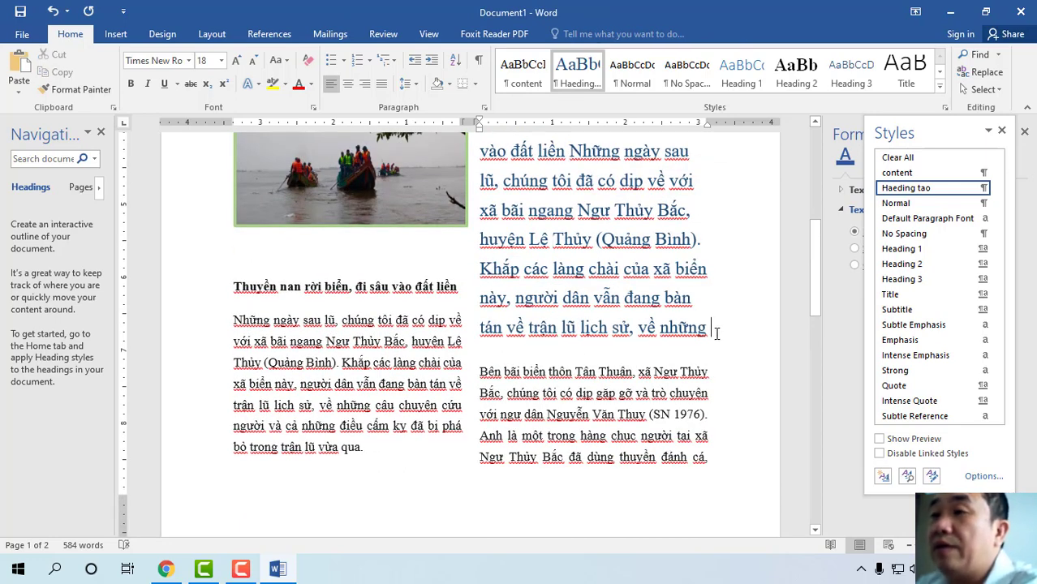
Insert img-7758, the boats-beside-a-tree photo, from the Thien tai folder
click(115, 33)
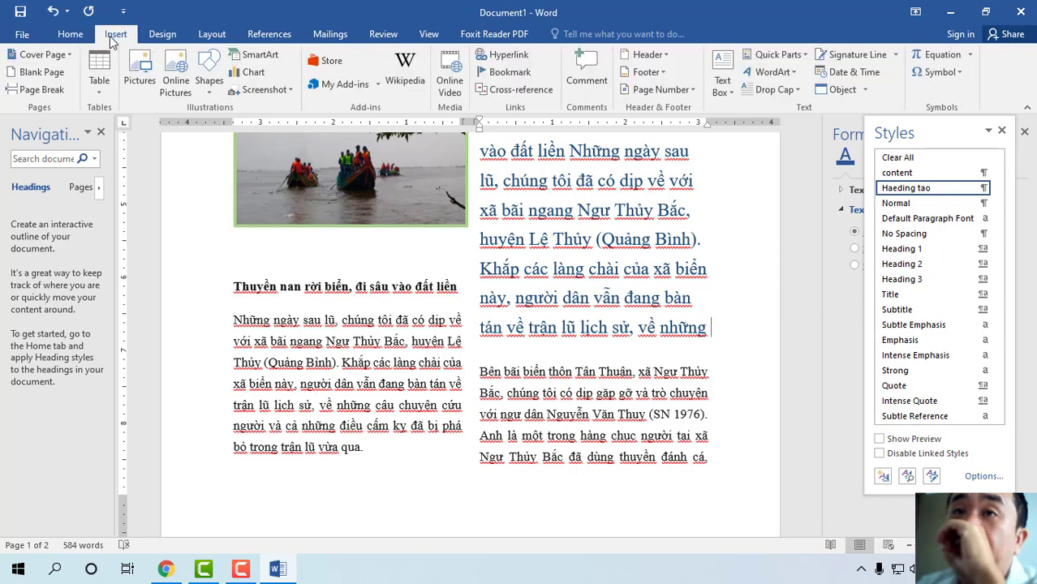
click(138, 77)
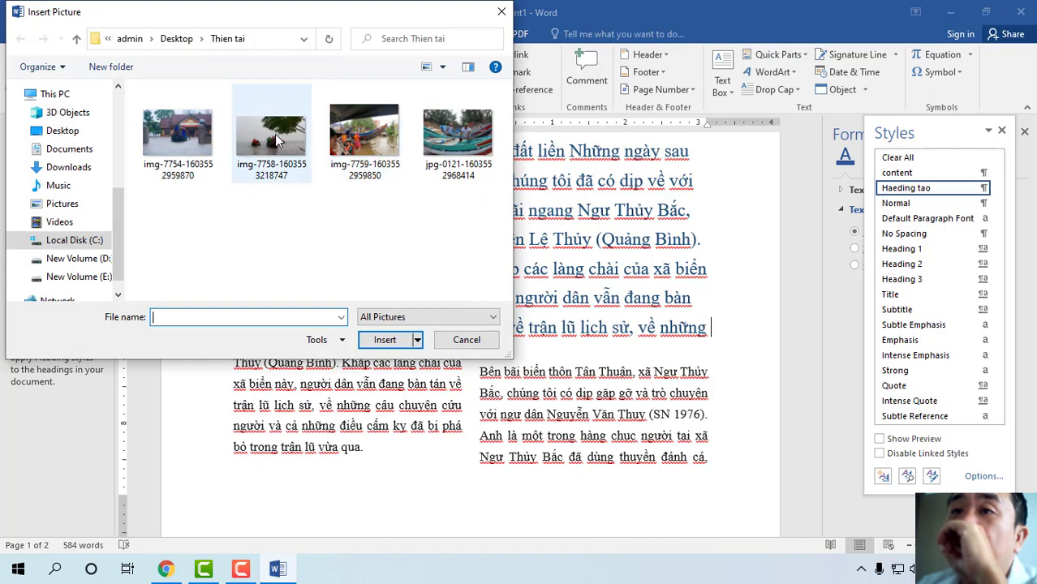
double_click(276, 138)
scroll(611, 351, down, 3)
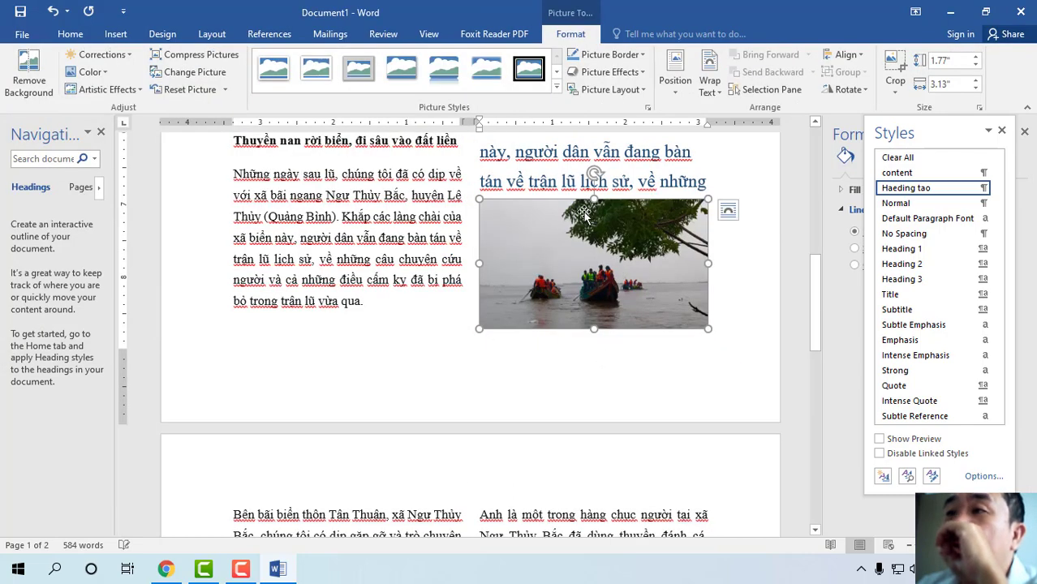
scroll(584, 215, up, 3)
scroll(618, 293, down, 5)
scroll(455, 345, down, 4)
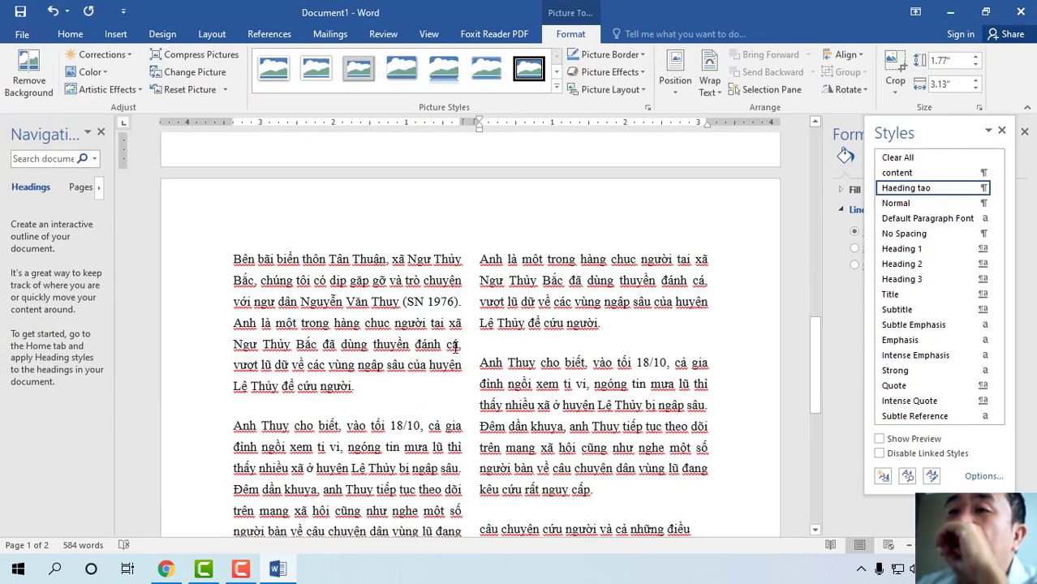
click(367, 388)
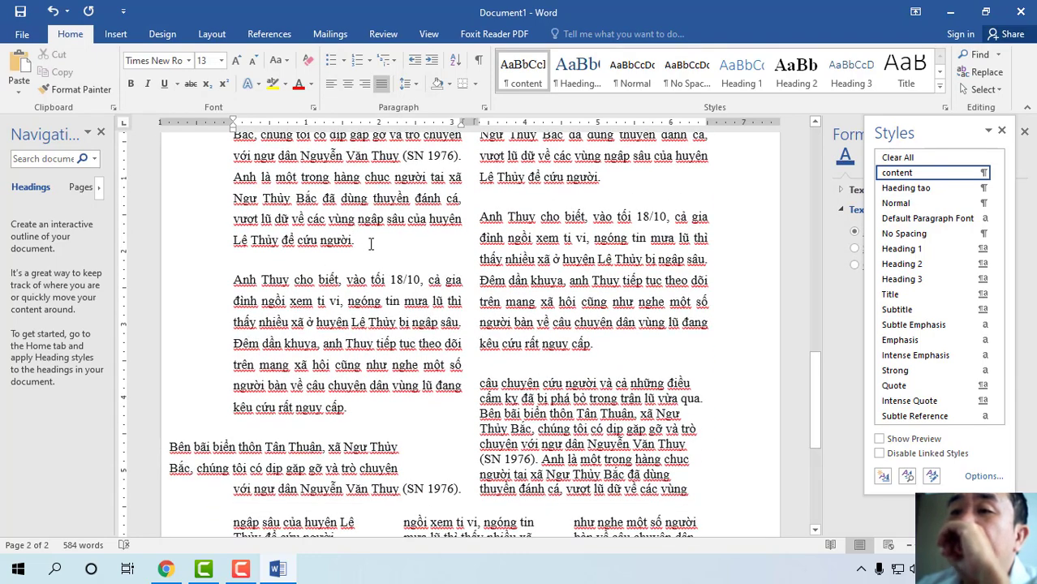
Apply the content style to the closing text from 'ngập sâu' through 'nguy cấp.'
scroll(370, 244, down, 1)
scroll(371, 243, up, 2)
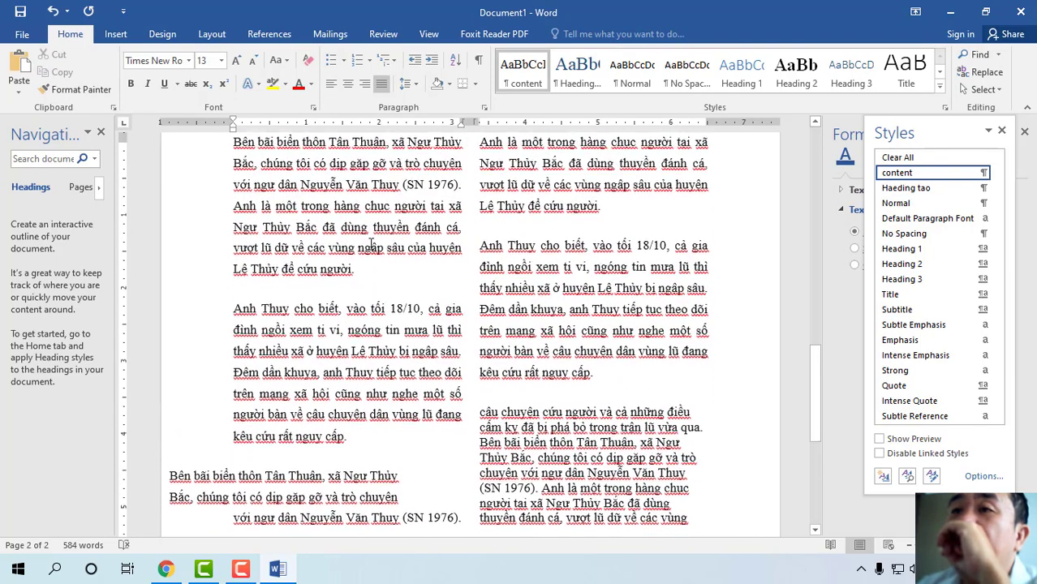
scroll(391, 222, up, 4)
scroll(391, 222, up, 5)
scroll(391, 222, up, 5)
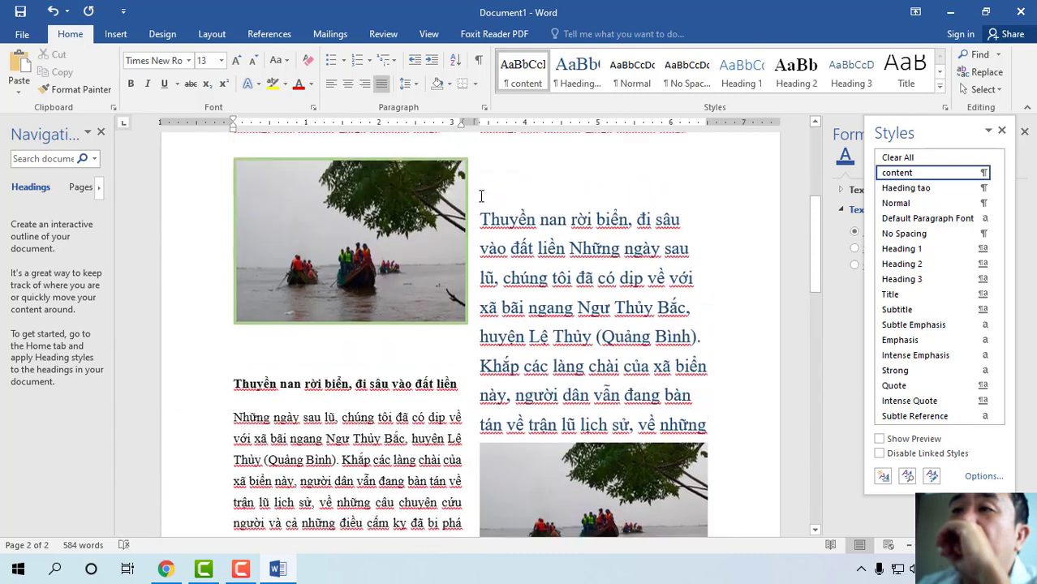
scroll(391, 222, up, 5)
scroll(552, 313, up, 3)
scroll(559, 305, down, 5)
scroll(560, 304, down, 5)
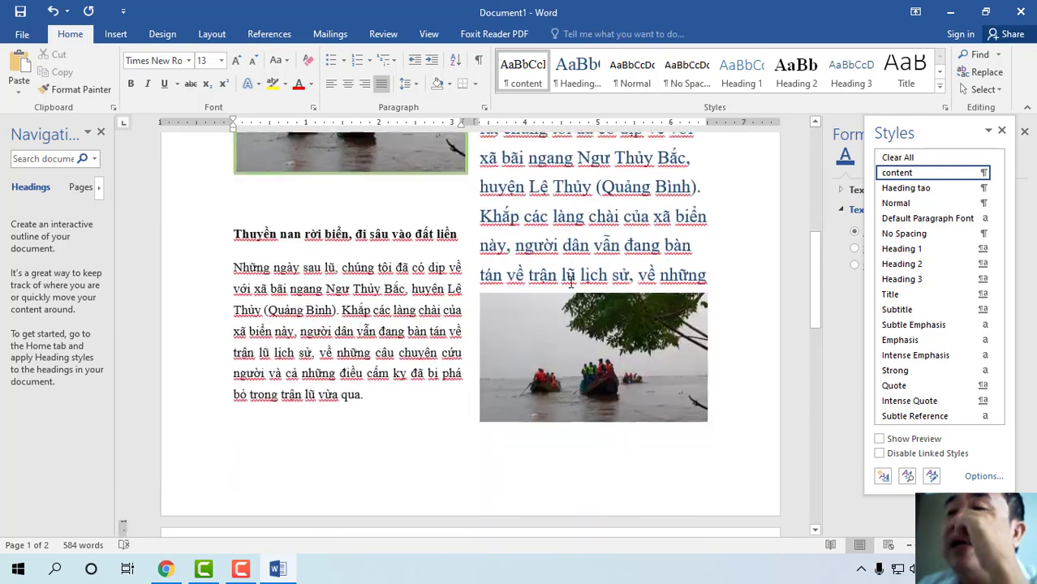
scroll(560, 304, down, 5)
scroll(560, 304, down, 1)
scroll(408, 448, down, 3)
scroll(502, 187, down, 2)
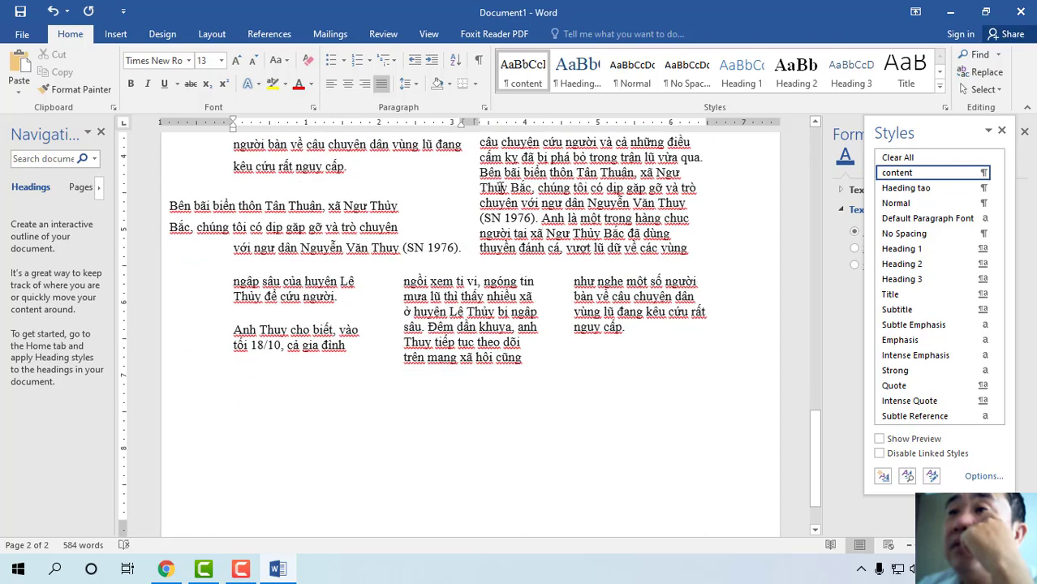
drag(480, 142, 630, 349)
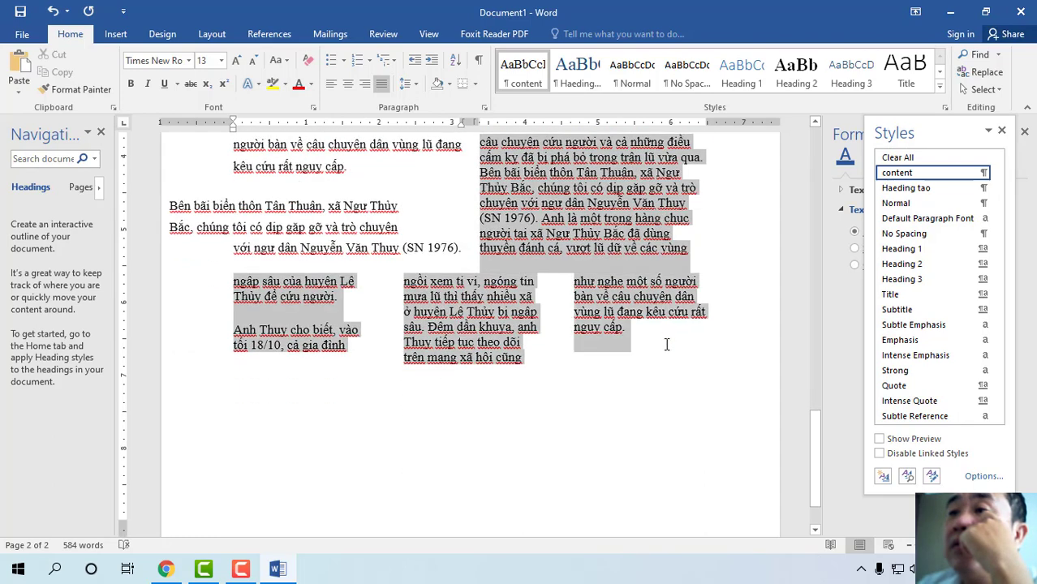
click(896, 172)
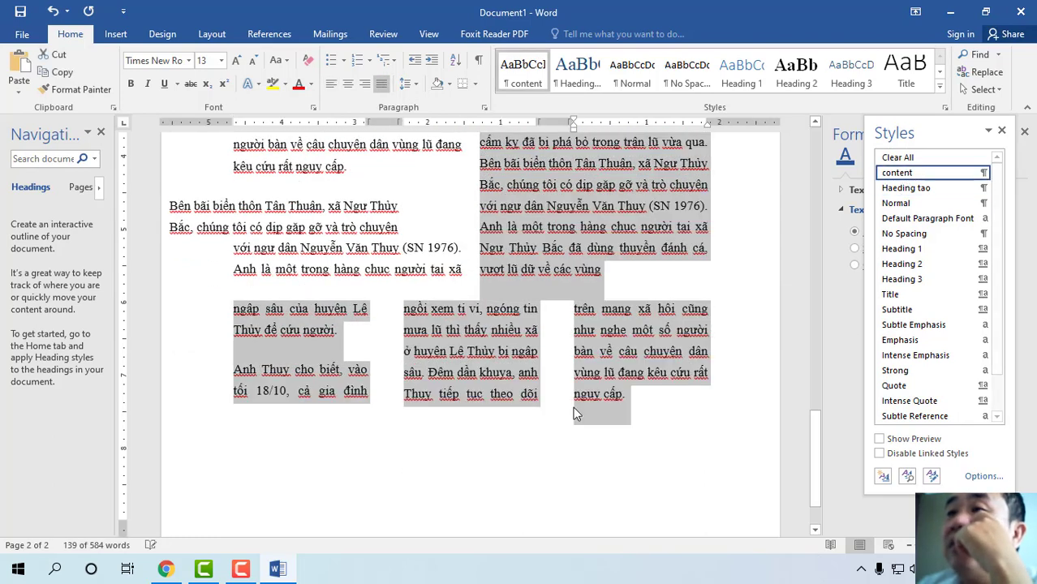
drag(573, 393, 627, 418)
click(282, 316)
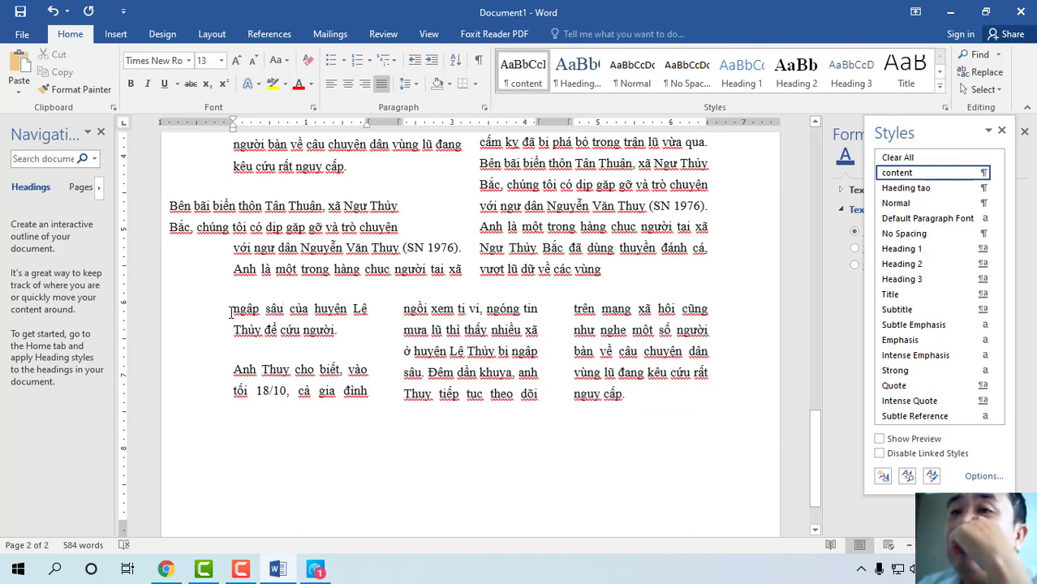
Reflow the three-column closing section into two columns
drag(227, 309, 629, 418)
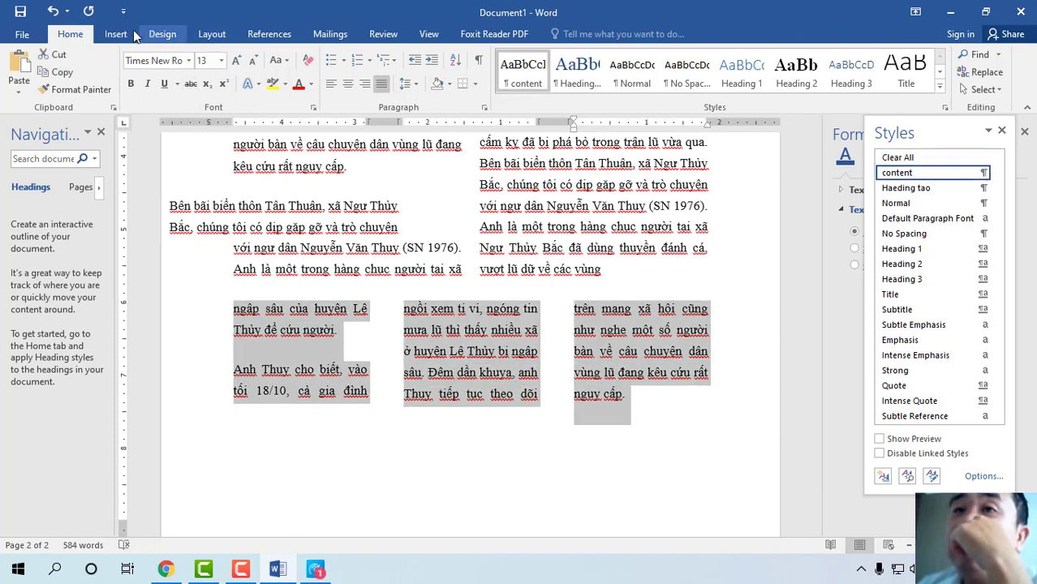
click(199, 37)
click(139, 77)
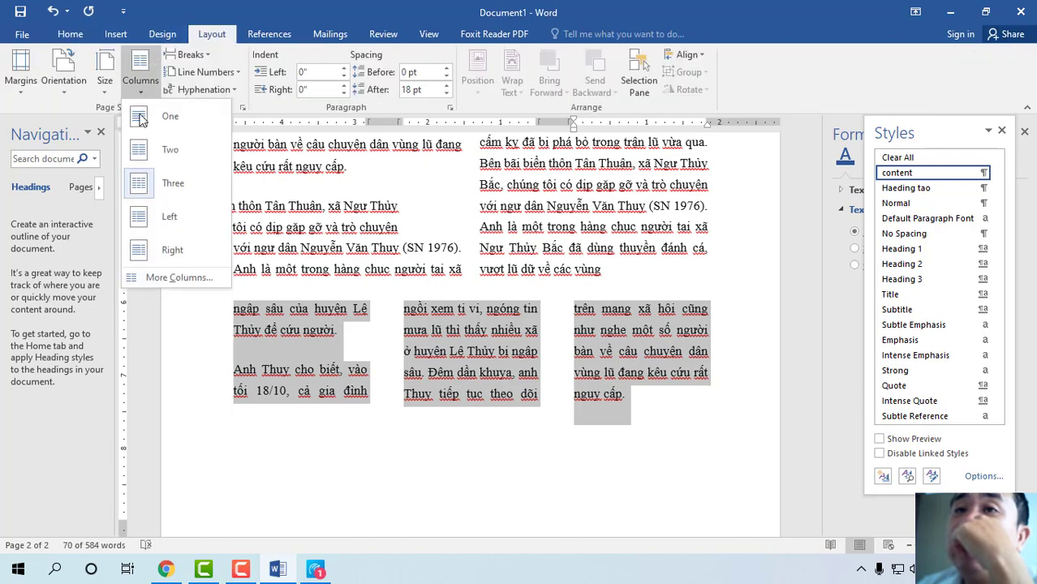
click(157, 154)
click(439, 378)
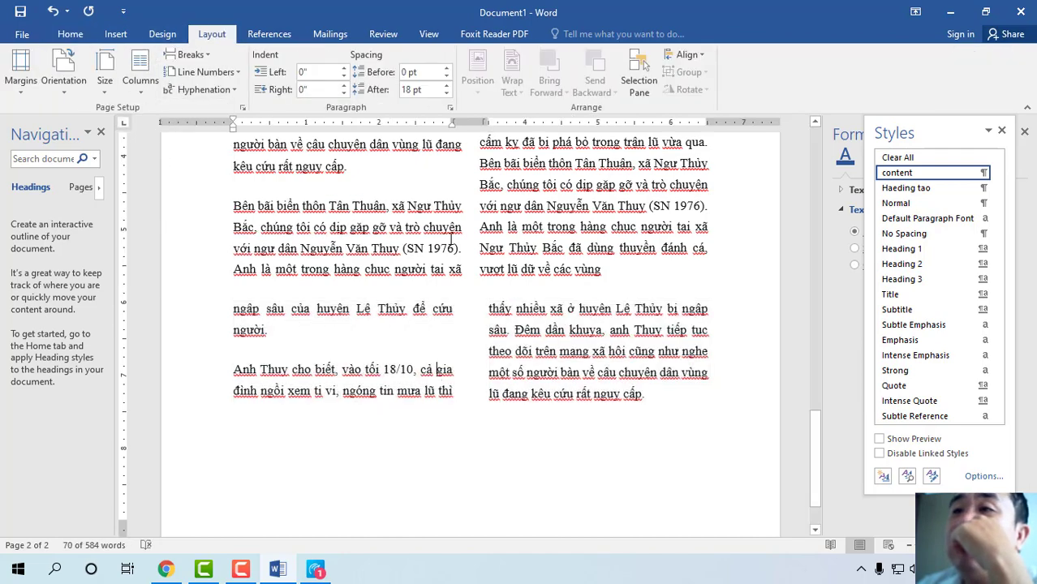
scroll(478, 294, up, 3)
scroll(479, 293, up, 1)
scroll(454, 381, down, 4)
scroll(453, 381, up, 2)
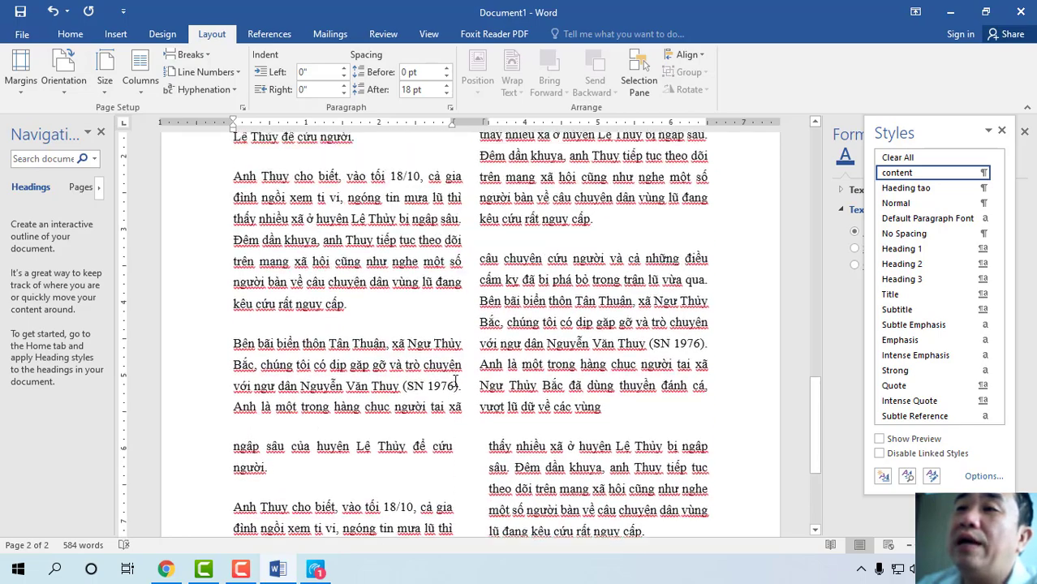
scroll(456, 381, up, 4)
scroll(454, 383, up, 4)
scroll(456, 376, up, 4)
scroll(460, 371, up, 3)
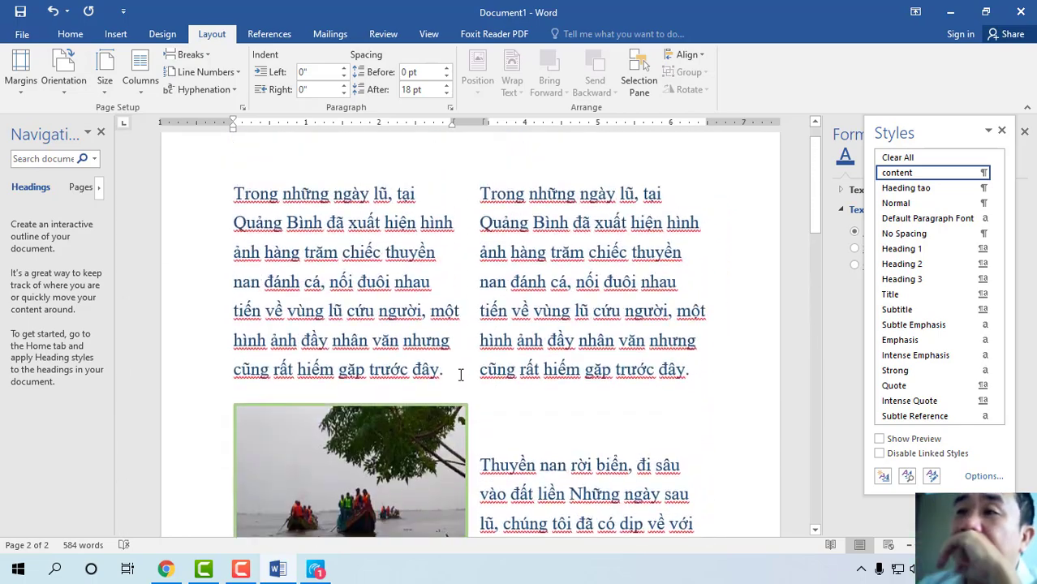
scroll(479, 302, up, 1)
scroll(479, 302, down, 4)
scroll(653, 297, down, 3)
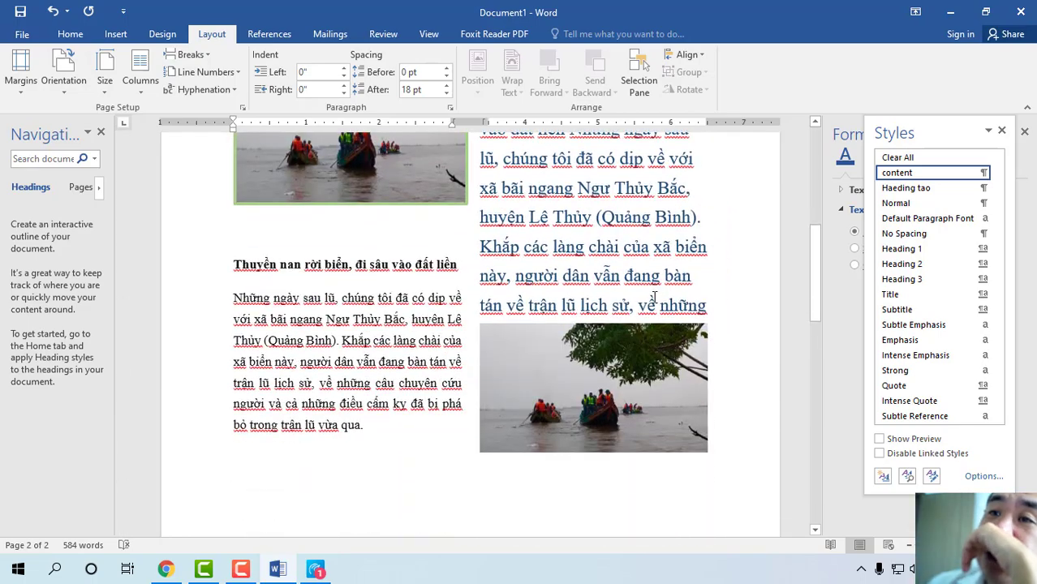
Apply the Haeding tao style to the 'Thuyền nan rời biển, đi sâu vào đất liền' heading
triple_click(293, 268)
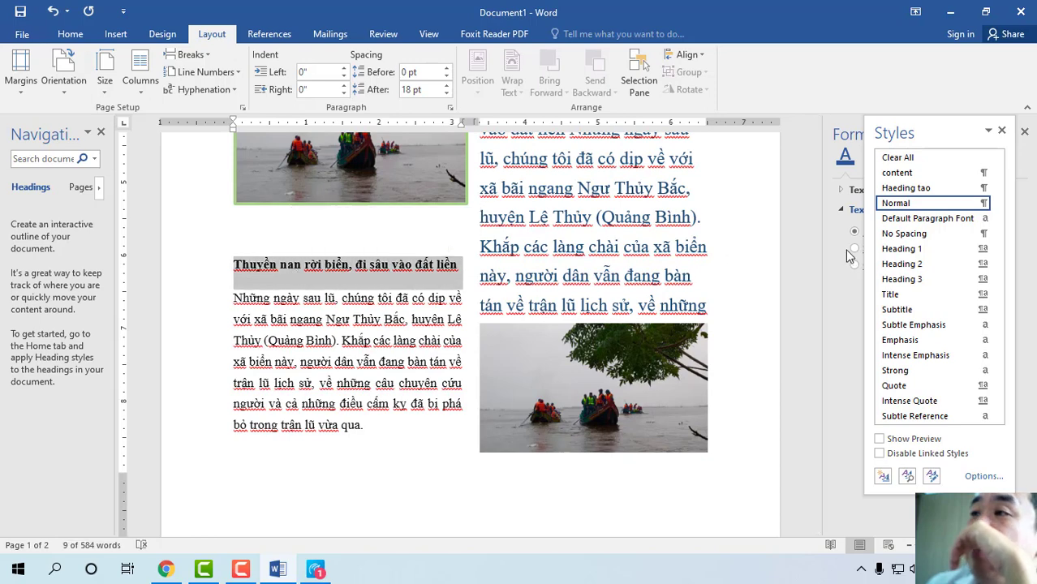
click(908, 187)
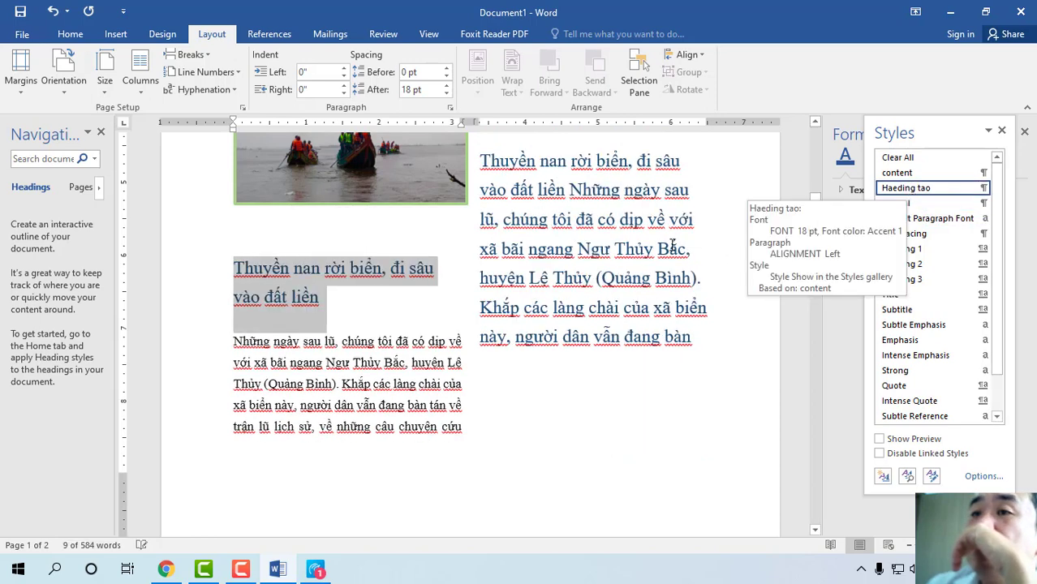
click(413, 304)
Review the restyled heading, then undo the Haeding tao change so it returns to plain bold
scroll(412, 319, up, 3)
scroll(412, 319, down, 3)
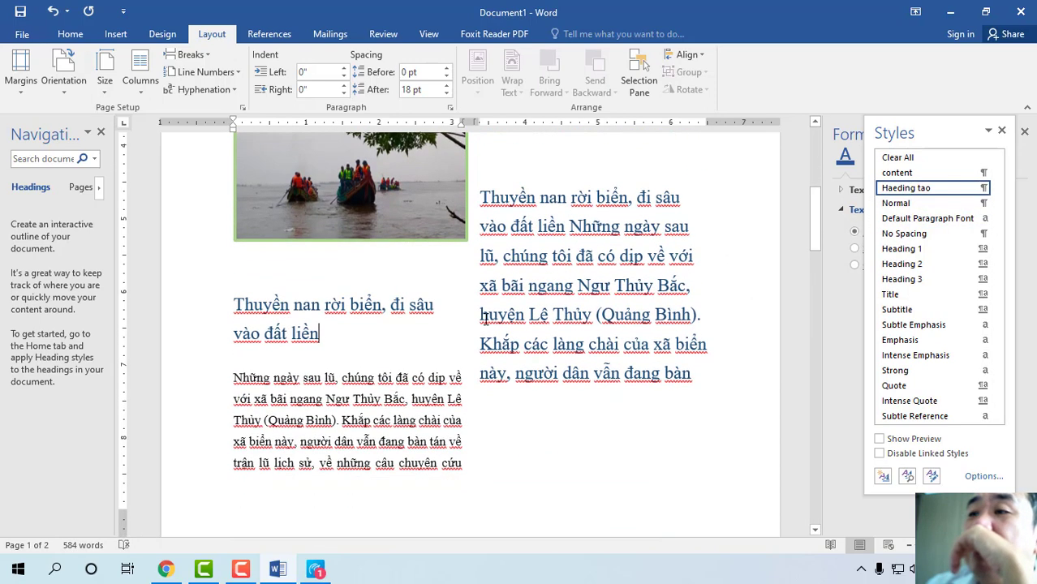
scroll(487, 312, down, 3)
scroll(575, 306, down, 2)
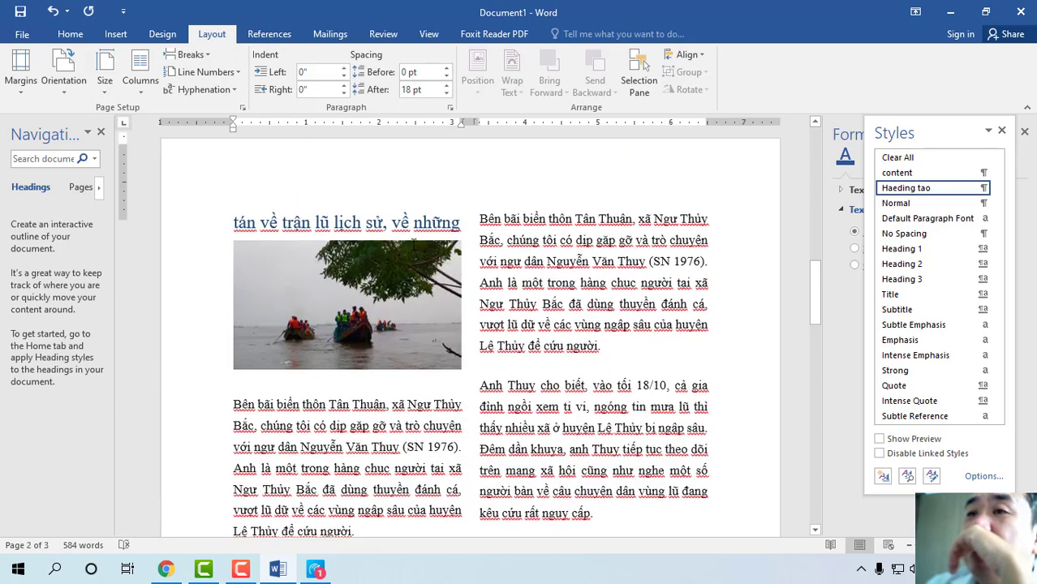
scroll(510, 250, up, 3)
scroll(504, 322, up, 4)
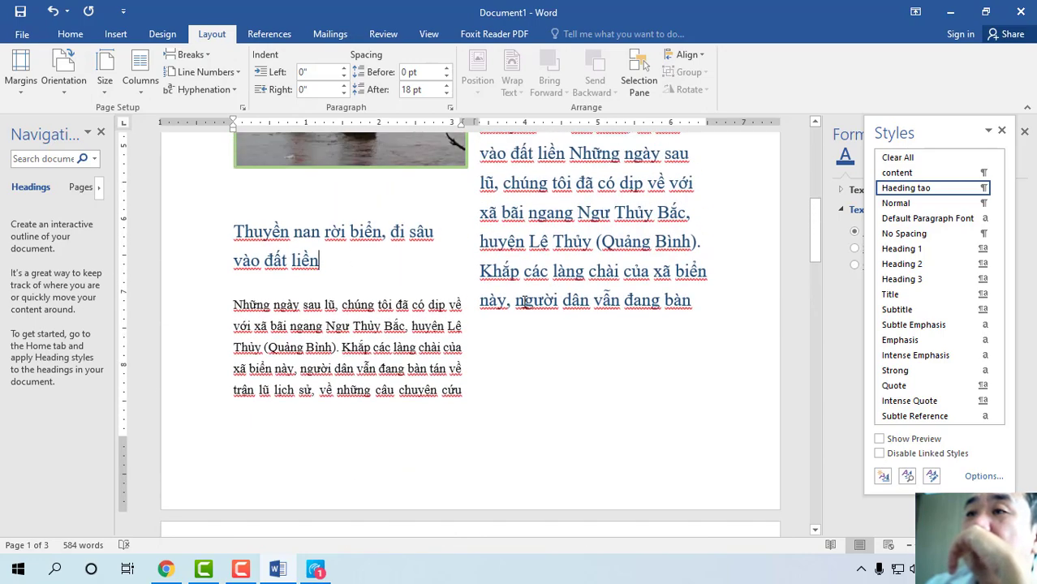
scroll(523, 301, up, 2)
scroll(523, 301, down, 4)
scroll(535, 292, down, 1)
scroll(558, 275, up, 3)
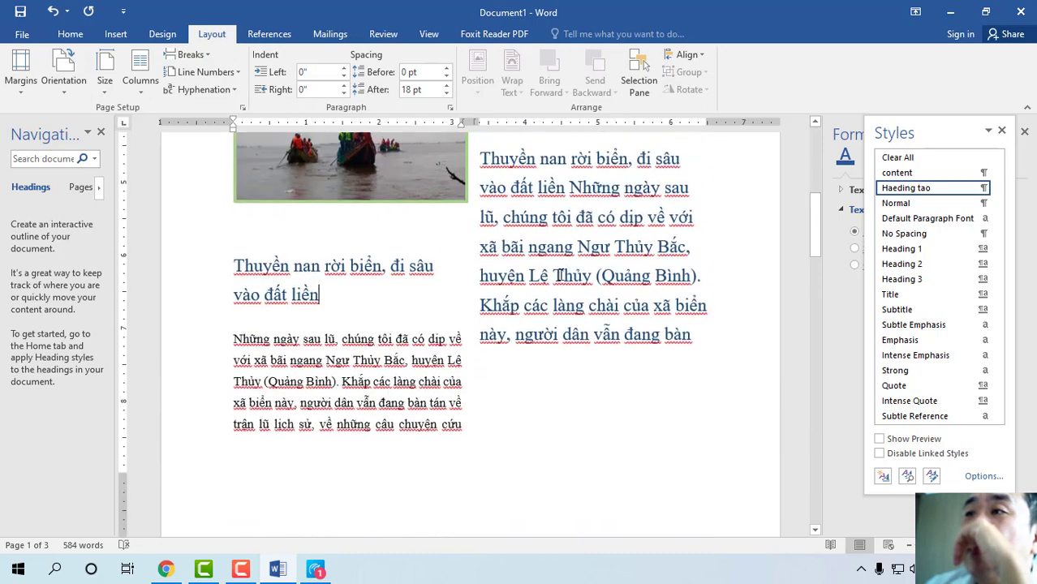
scroll(564, 277, up, 2)
scroll(528, 309, up, 2)
scroll(455, 341, up, 2)
scroll(386, 385, down, 3)
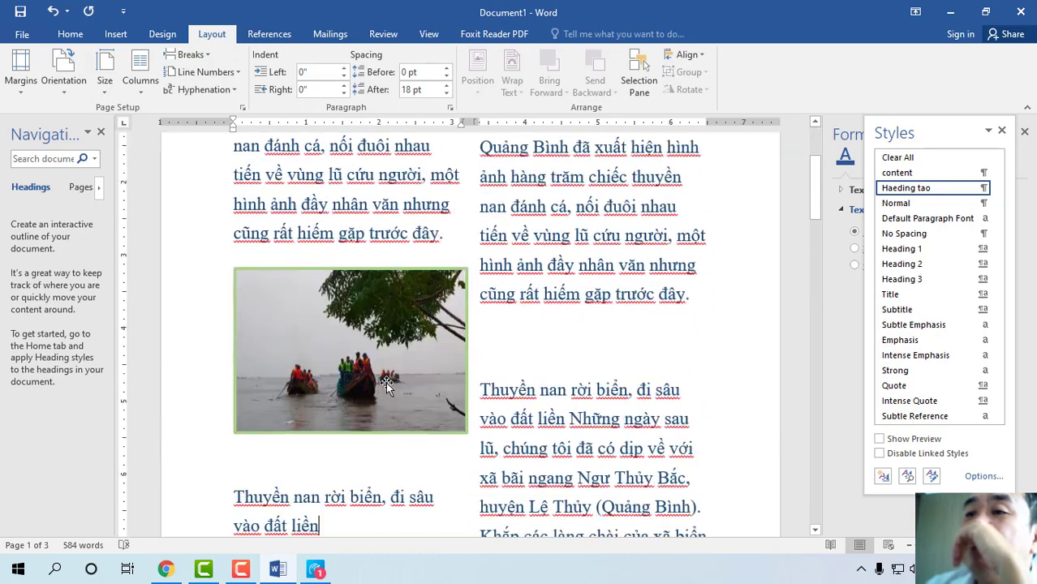
key(ctrl+z)
key(ctrl+z)
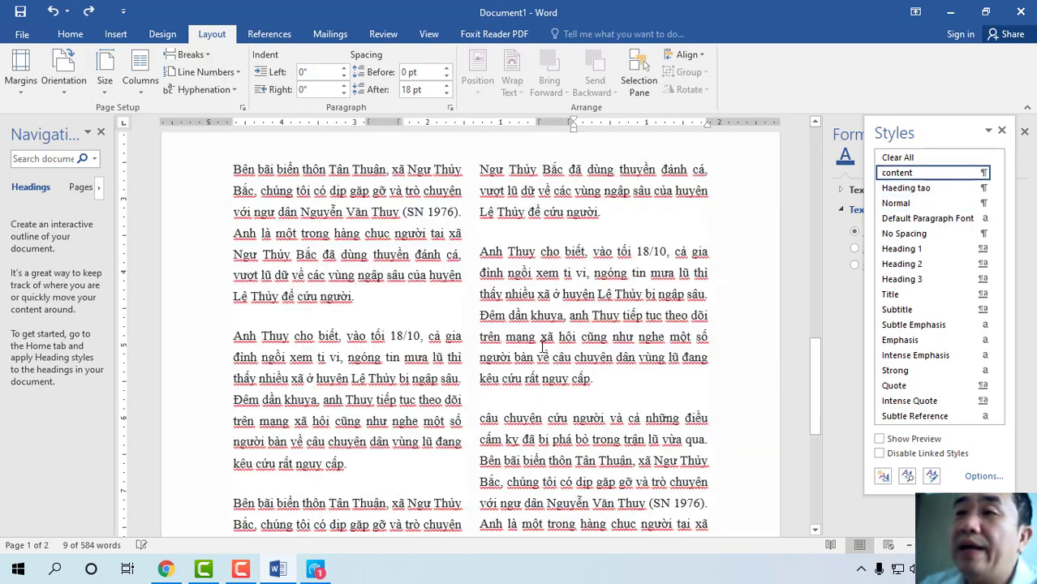
Reflow the closing section from 'ngập sâu' to 'nguy cấp.' into two columns
scroll(543, 349, down, 4)
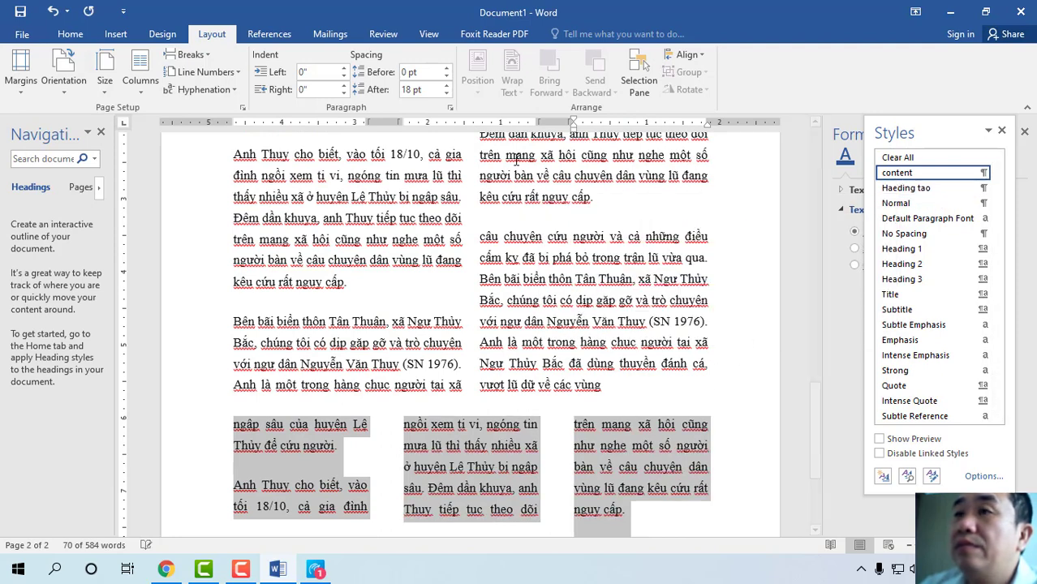
click(138, 81)
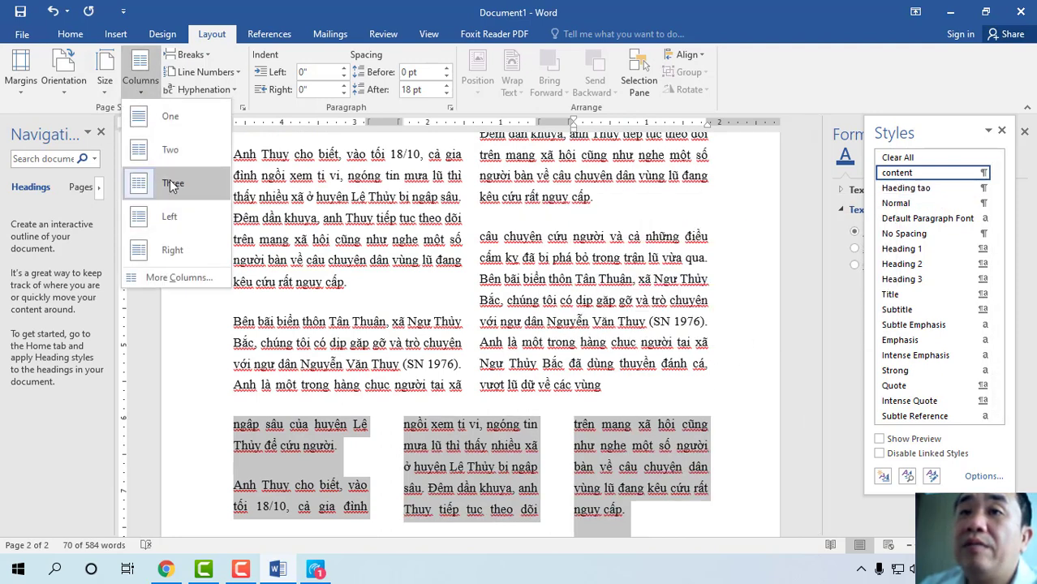
click(170, 159)
click(717, 394)
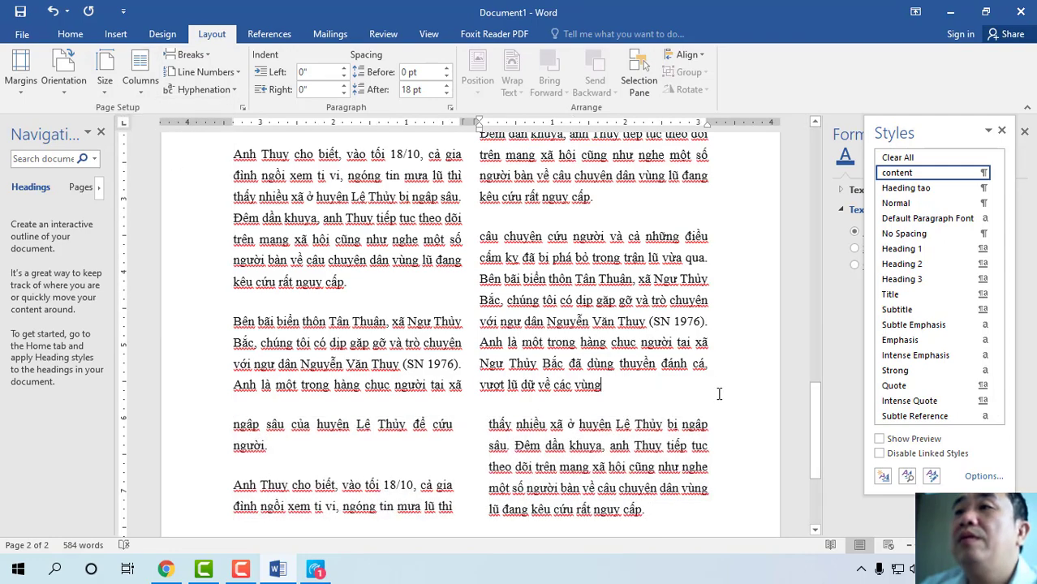
scroll(718, 394, up, 2)
scroll(717, 394, up, 2)
scroll(717, 394, up, 1)
scroll(343, 306, up, 2)
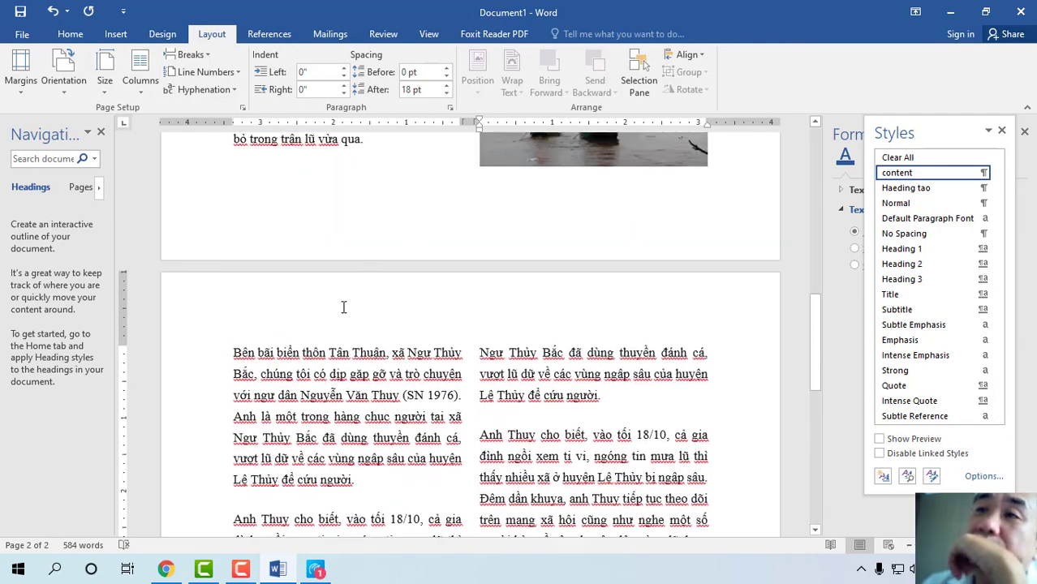
scroll(365, 275, up, 2)
scroll(416, 225, up, 2)
scroll(451, 257, up, 2)
scroll(451, 257, up, 2)
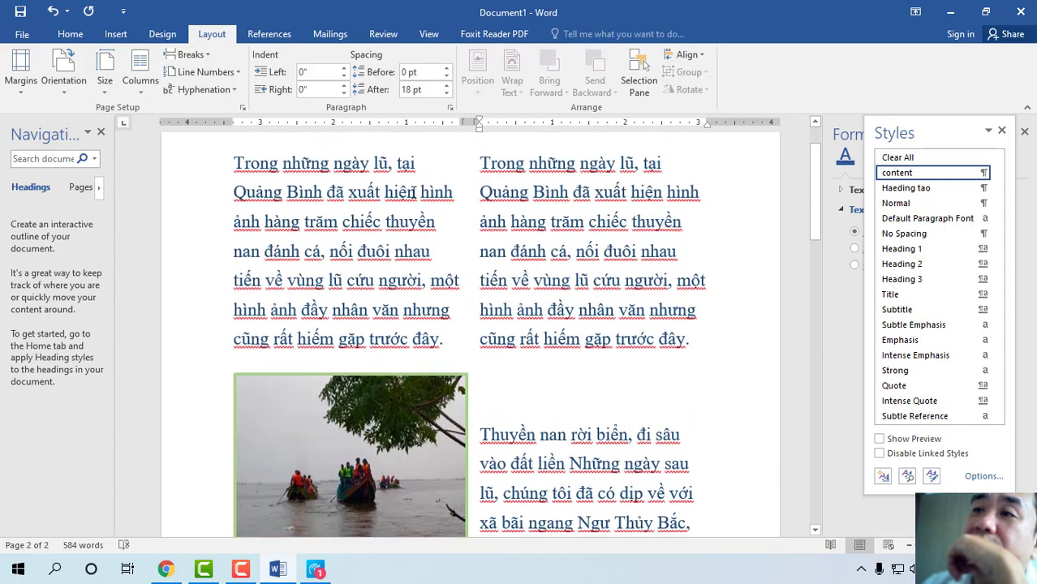
scroll(488, 373, down, 2)
scroll(519, 369, down, 3)
scroll(546, 366, down, 2)
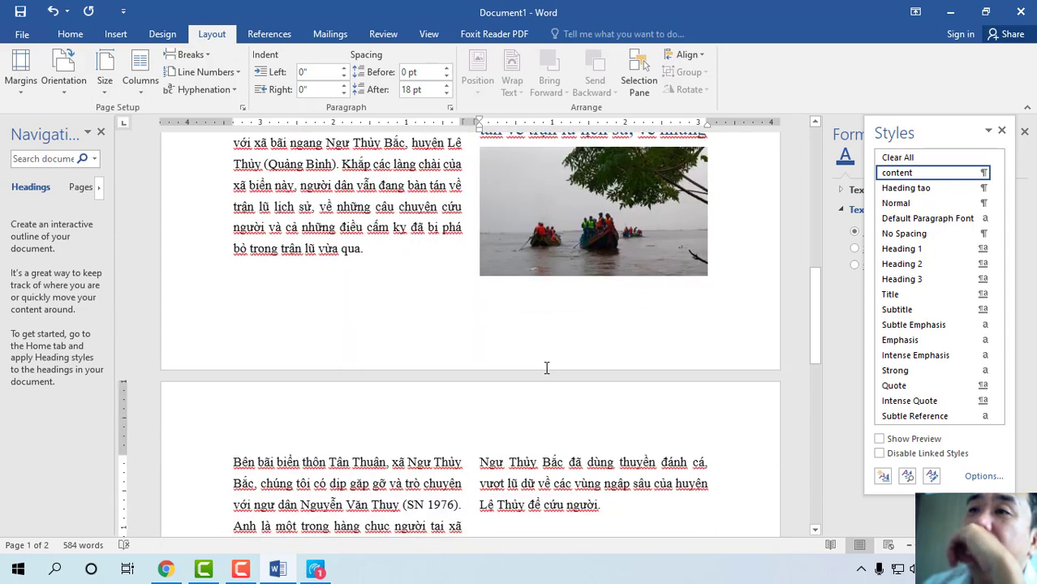
scroll(546, 367, up, 2)
Select the boat photo in the right column and close the Styles pane
scroll(546, 368, up, 2)
click(389, 325)
scroll(568, 373, down, 1)
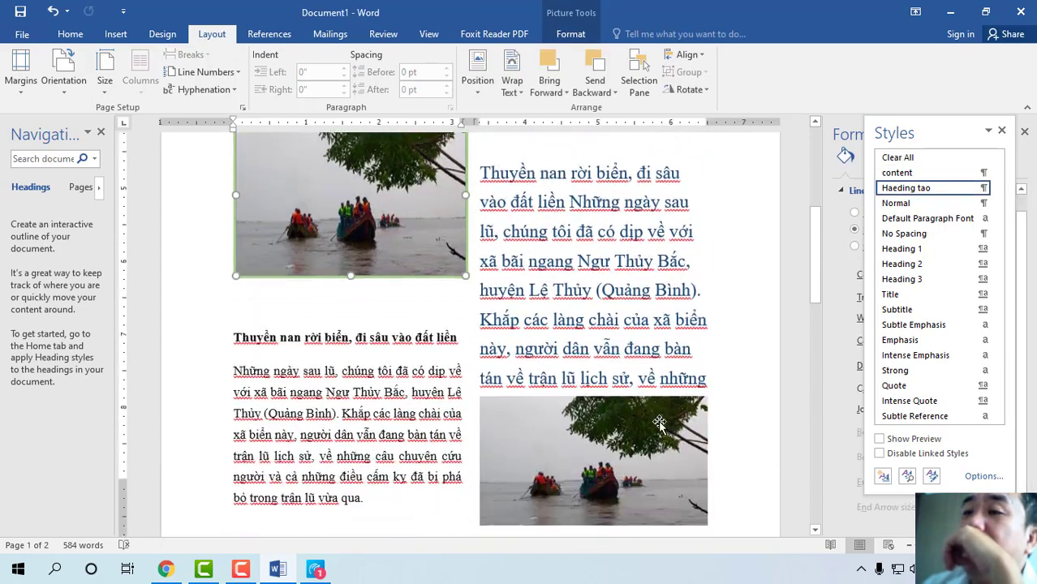
click(670, 399)
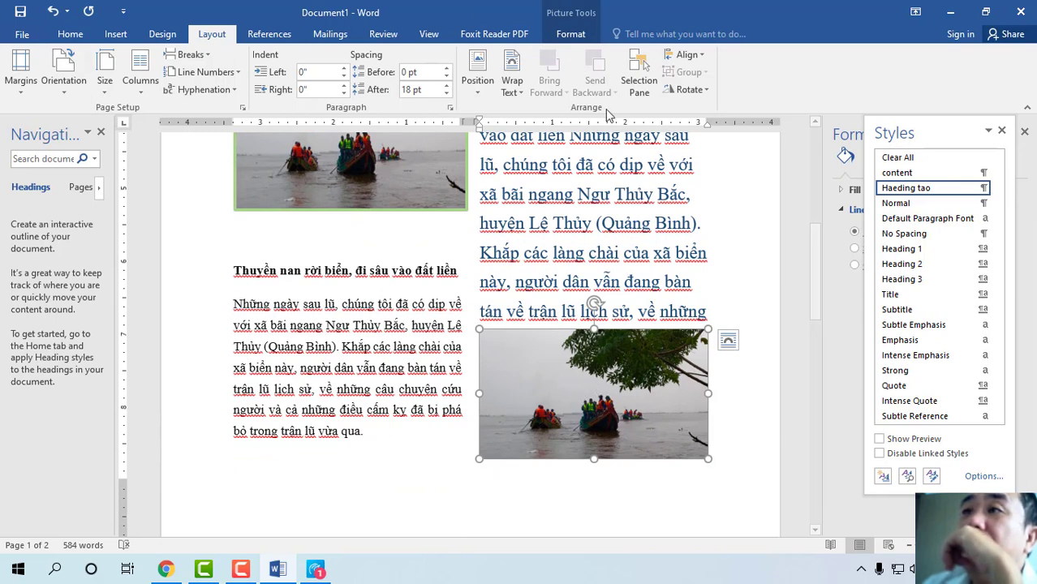
click(1024, 132)
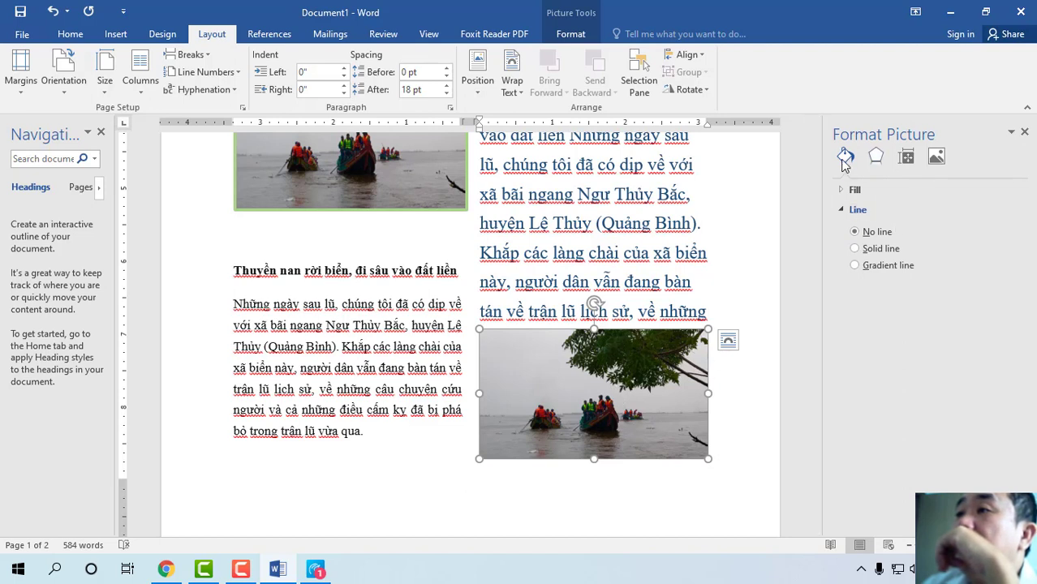
Add a shadow with 23% transparency, 100% size, 5 pt blur, 90° angle, 4 pt distance
click(856, 211)
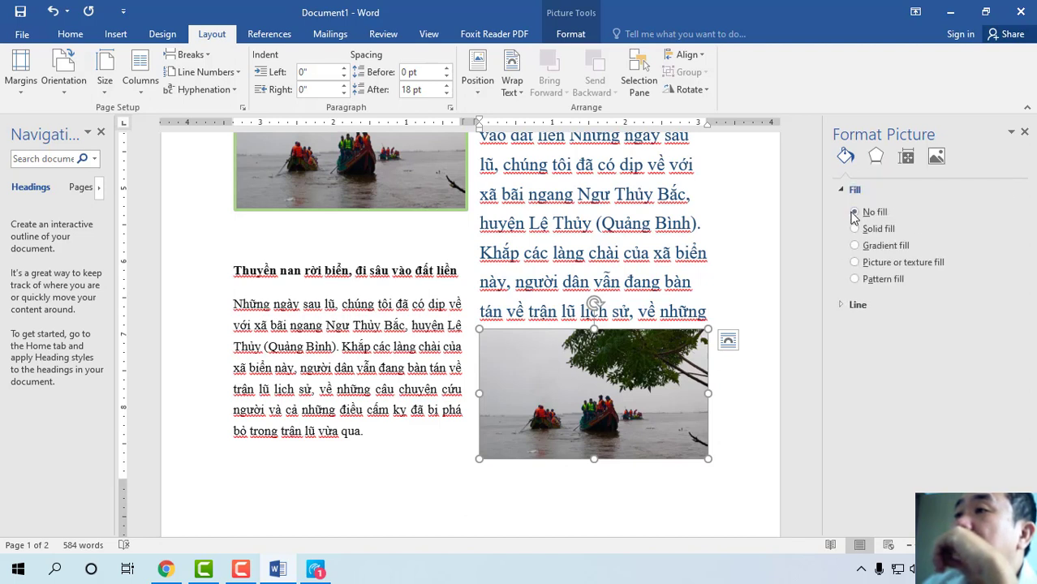
click(879, 160)
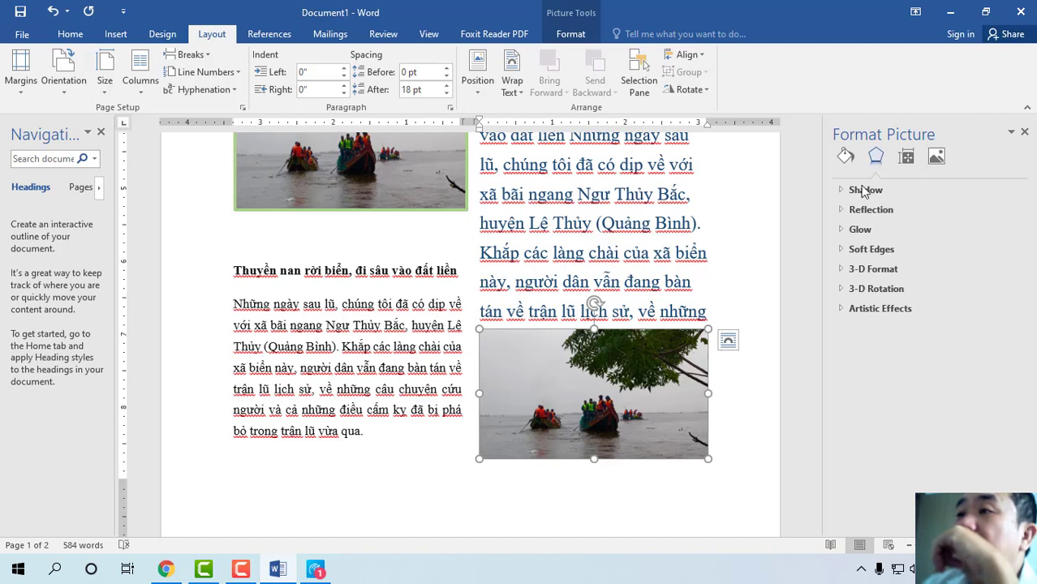
click(844, 193)
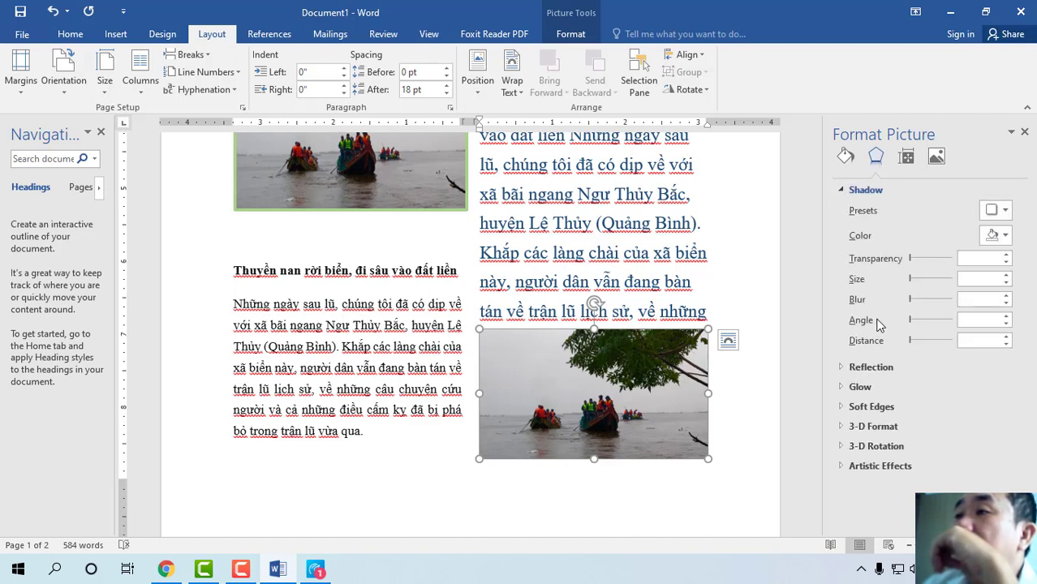
click(919, 258)
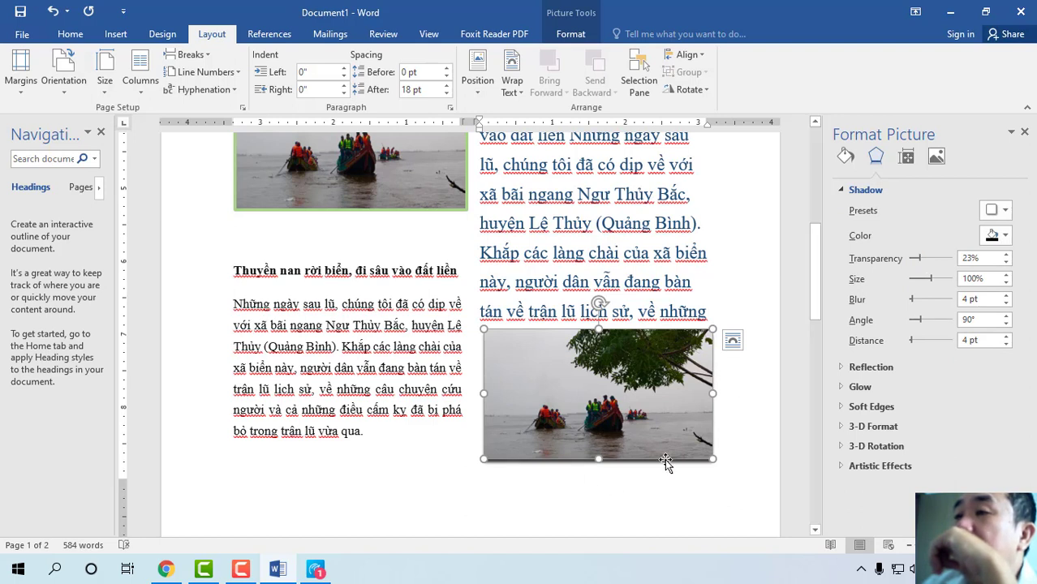
click(912, 300)
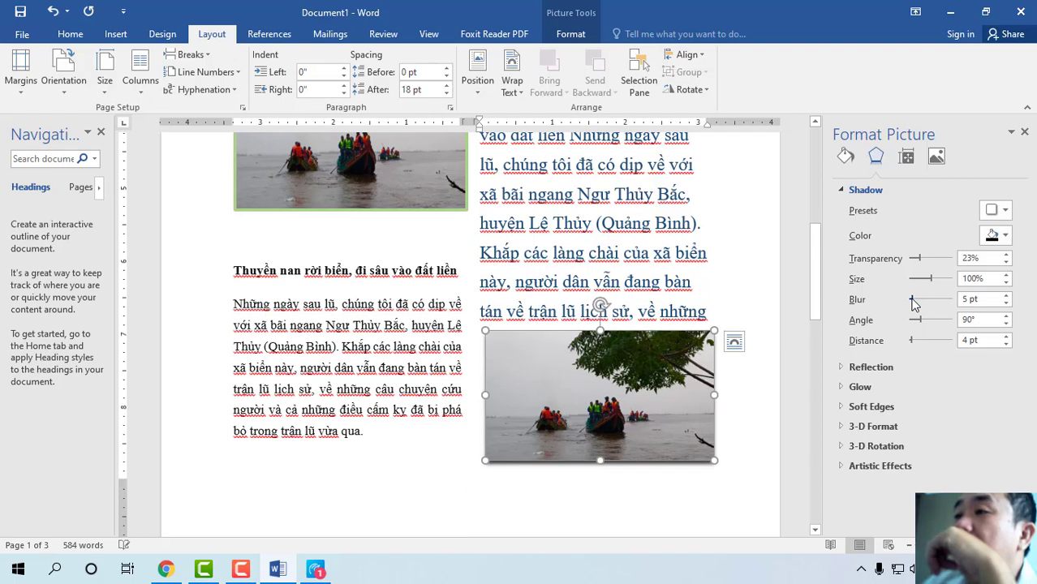
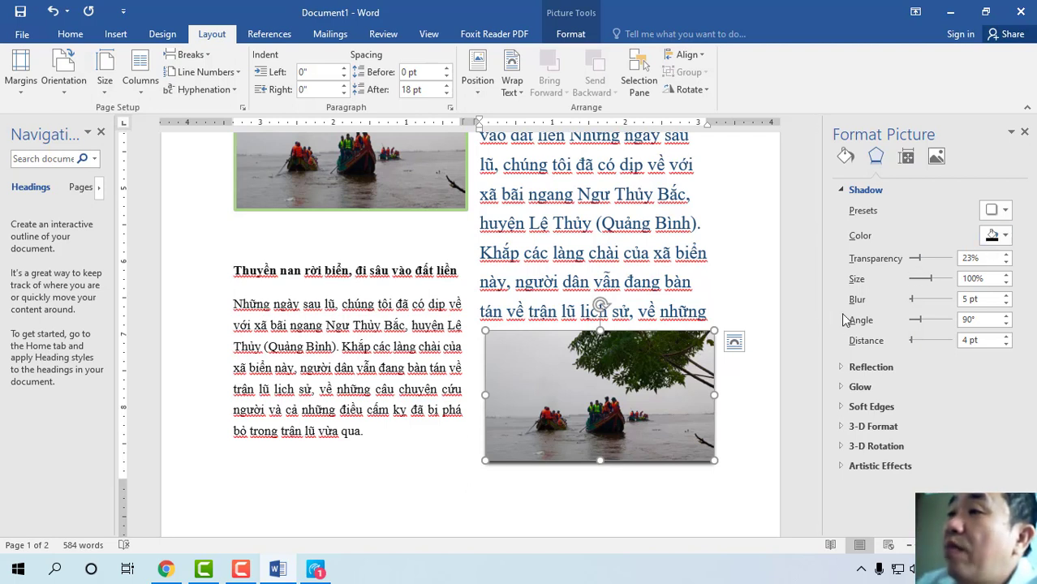
Try orange and dark gray for the boat picture's shadow colour, then settle on light gray
click(1005, 236)
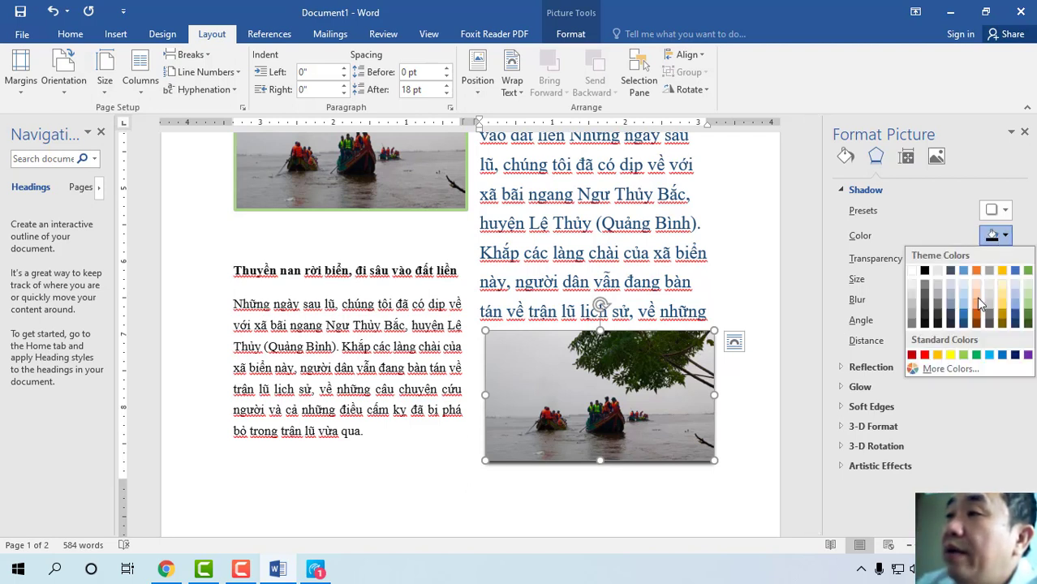
click(974, 301)
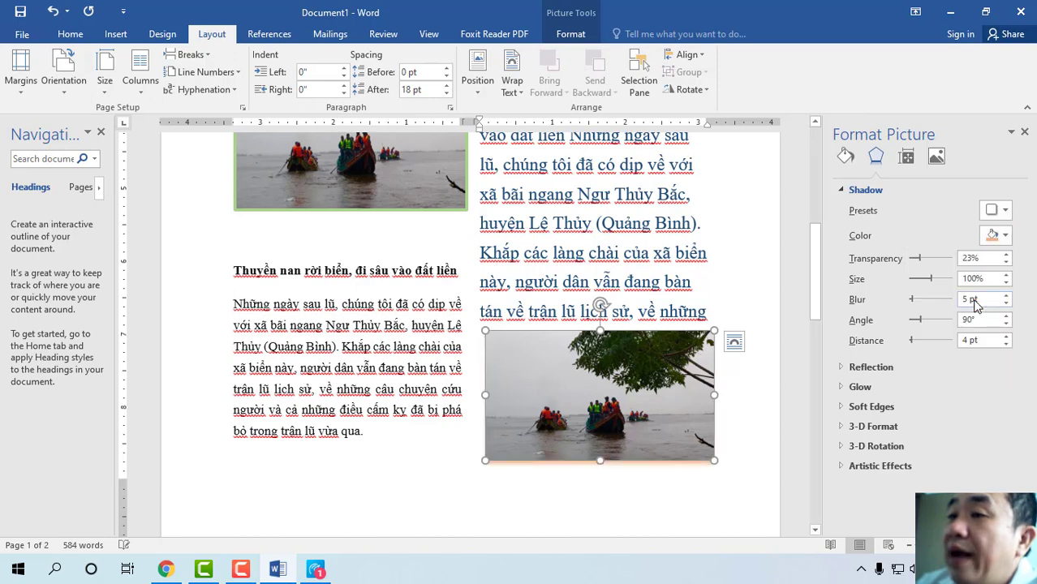
click(1005, 236)
click(924, 306)
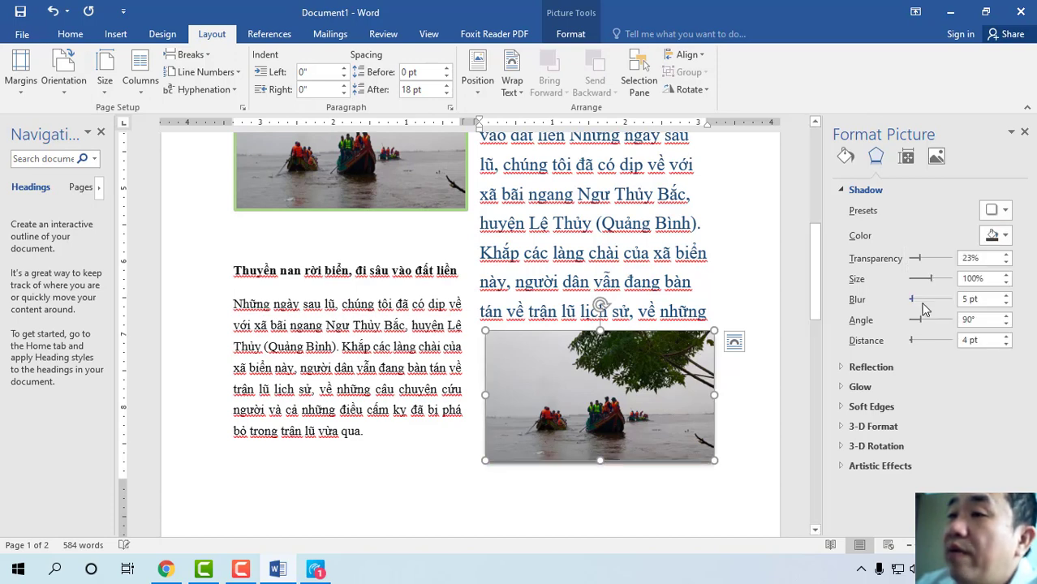
click(1005, 236)
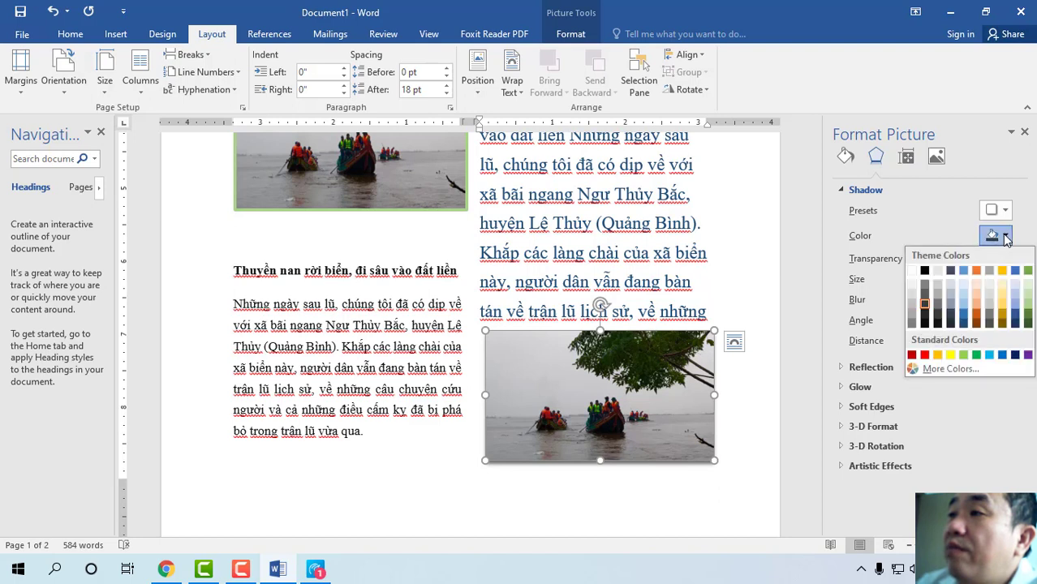
click(938, 294)
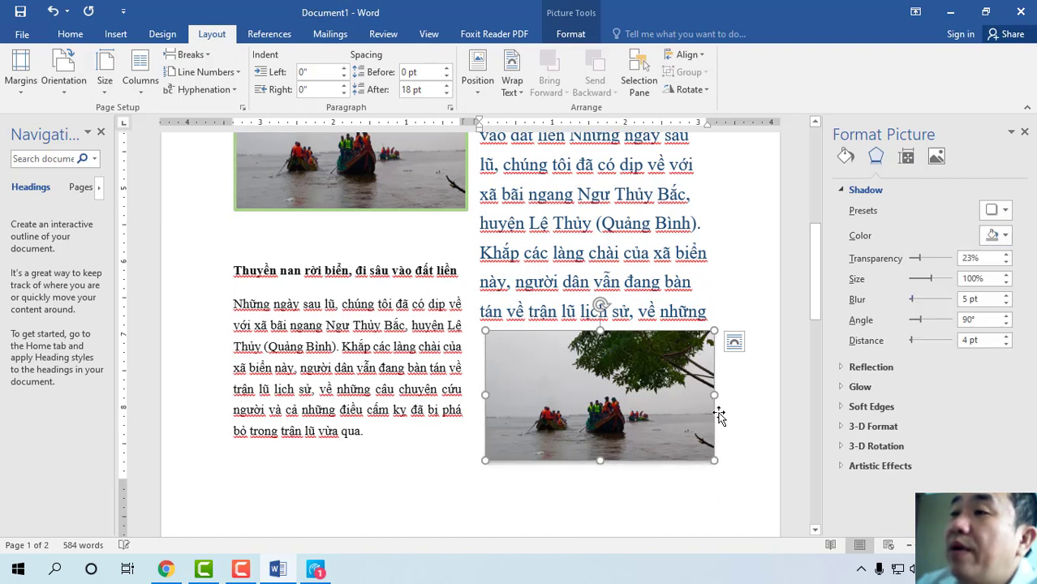
Give the boat picture a 0 pt glow at 60% transparency
click(851, 387)
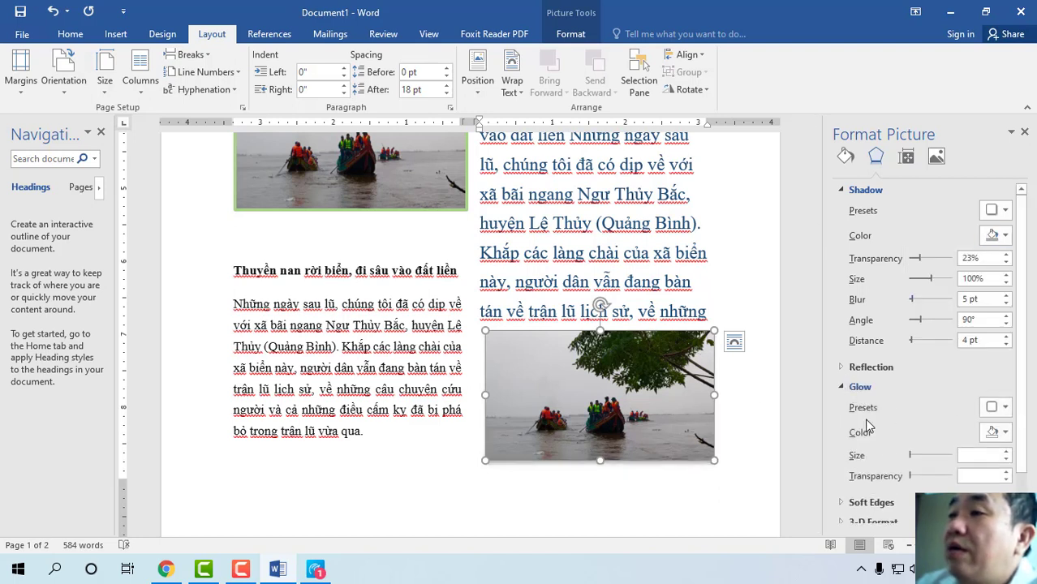
scroll(854, 405, down, 1)
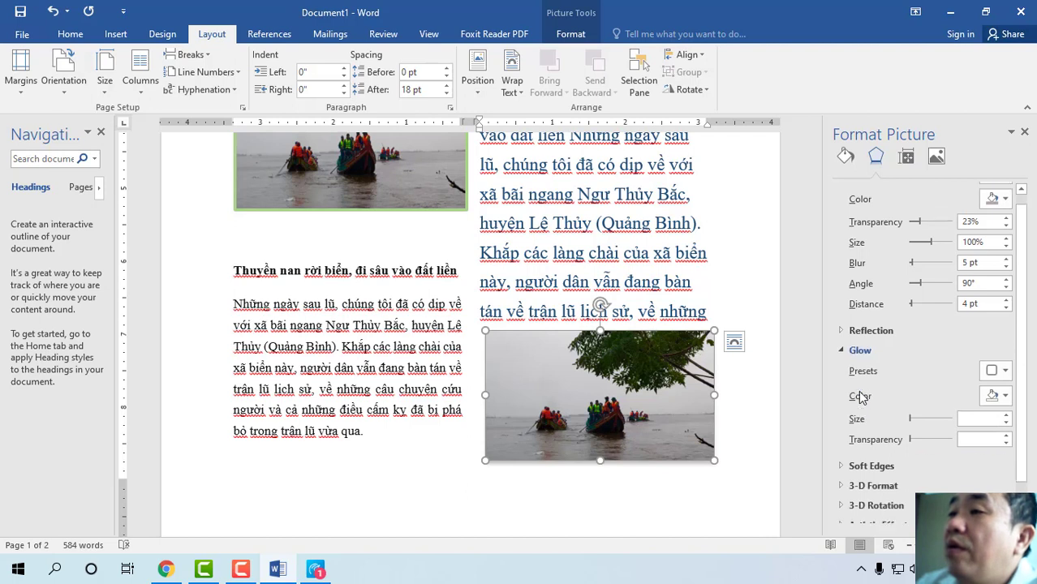
click(910, 411)
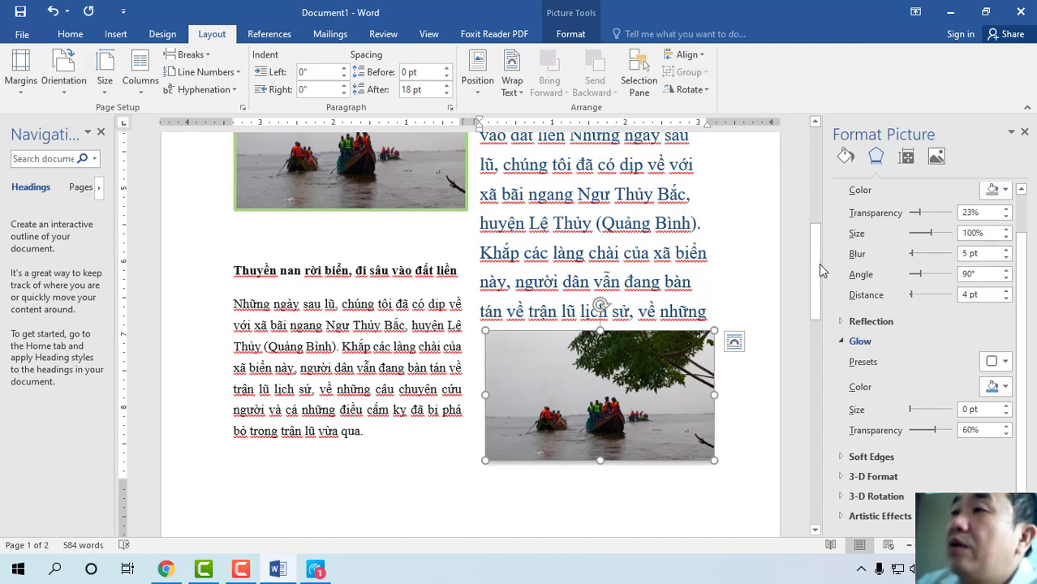
click(806, 168)
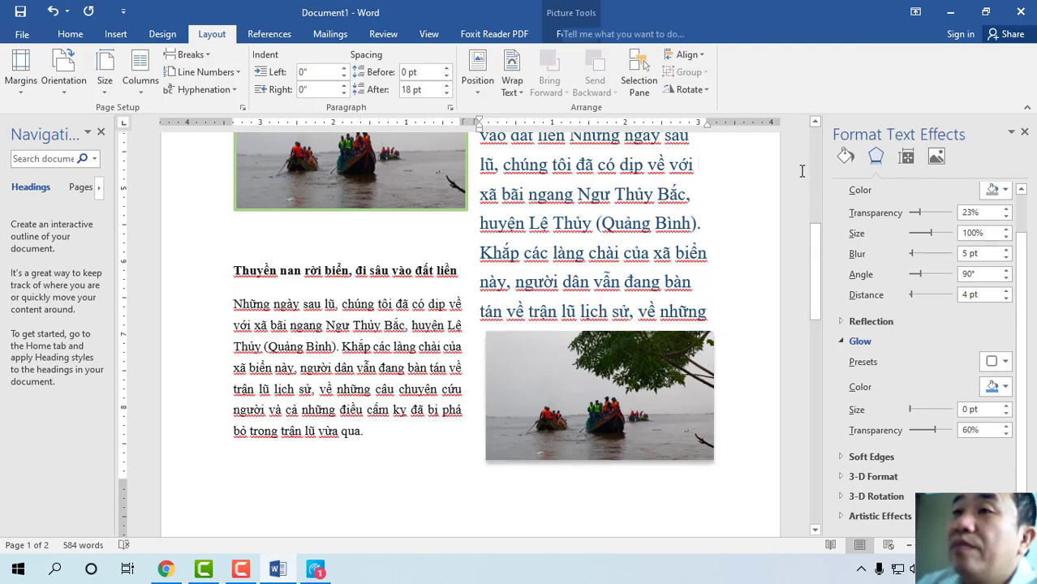
scroll(458, 176, up, 5)
scroll(459, 176, down, 4)
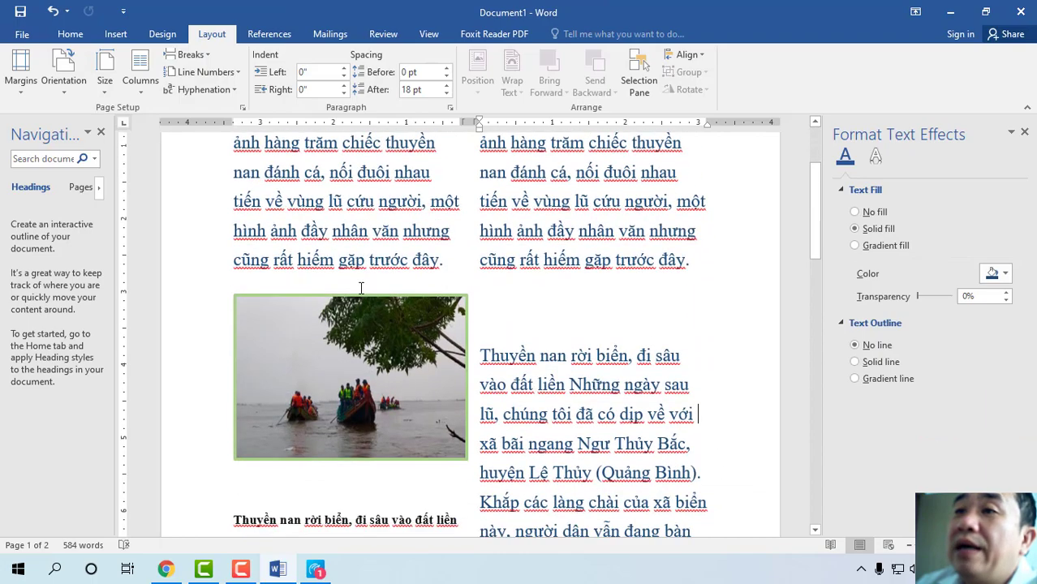
scroll(470, 203, down, 4)
scroll(479, 228, down, 2)
scroll(491, 243, up, 7)
scroll(438, 252, up, 4)
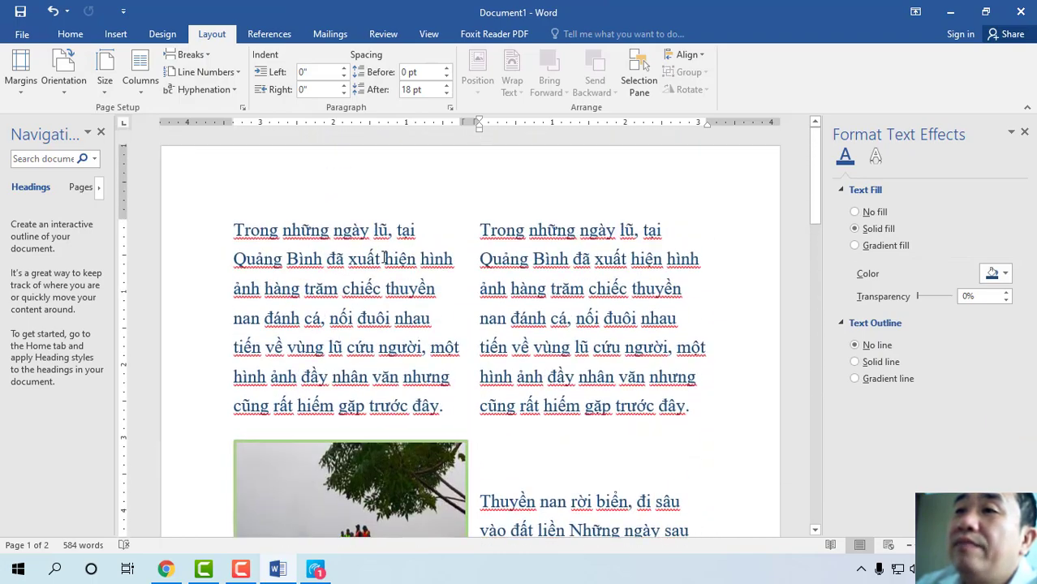
scroll(407, 245, down, 7)
scroll(365, 252, down, 10)
scroll(308, 258, down, 7)
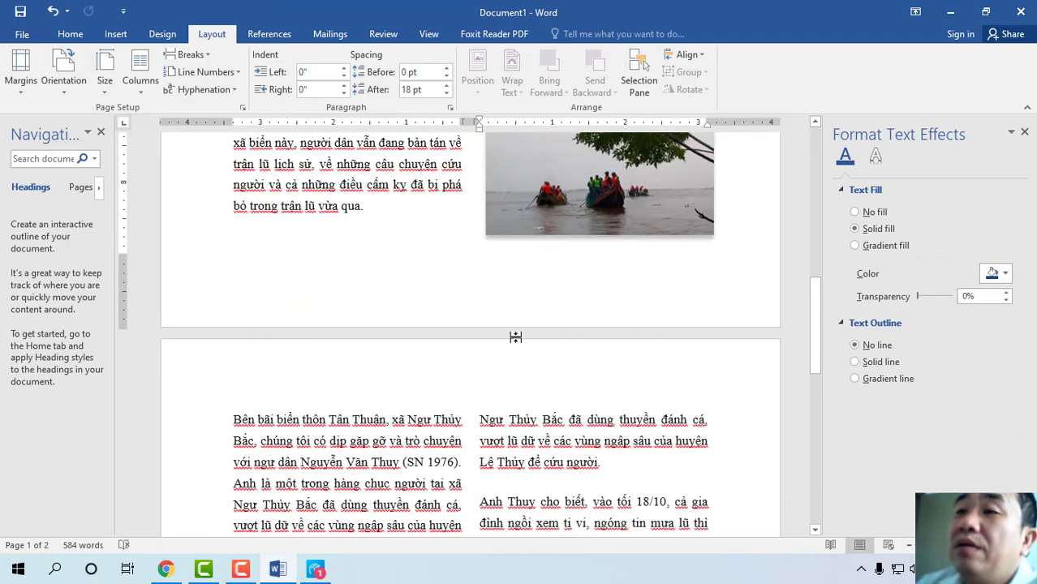
scroll(249, 264, down, 4)
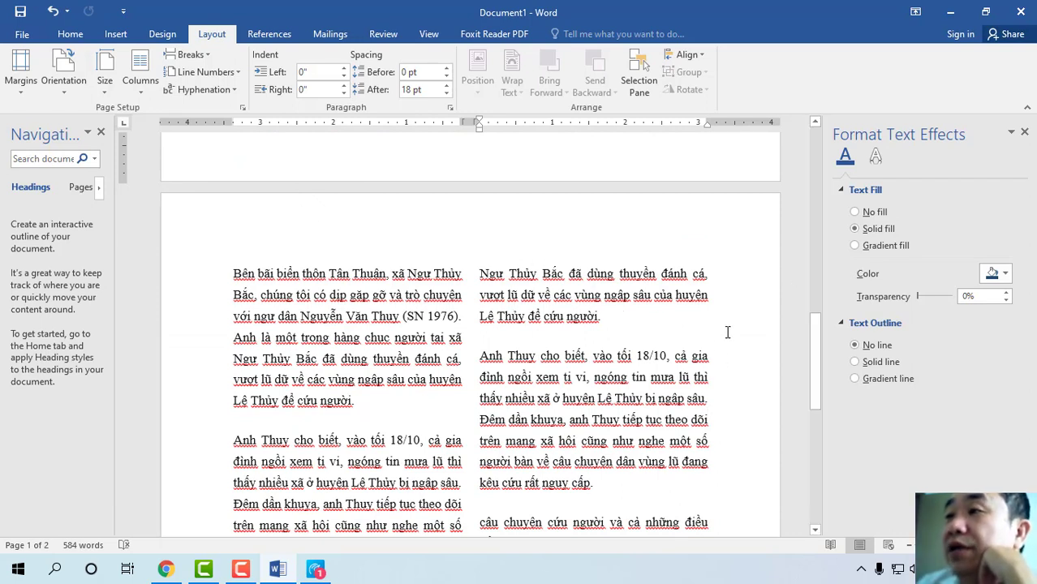
scroll(727, 337, down, 3)
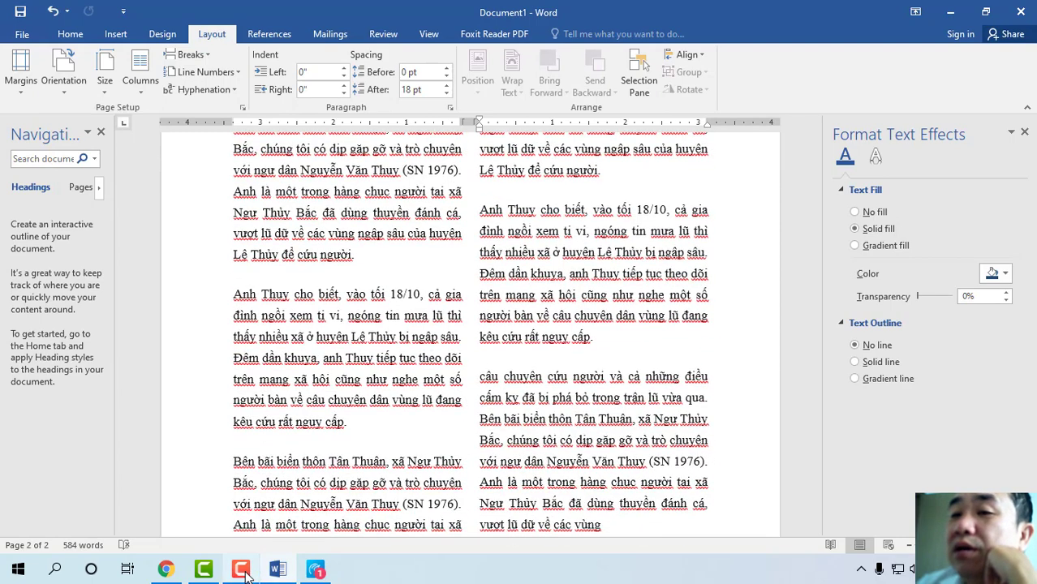
click(241, 569)
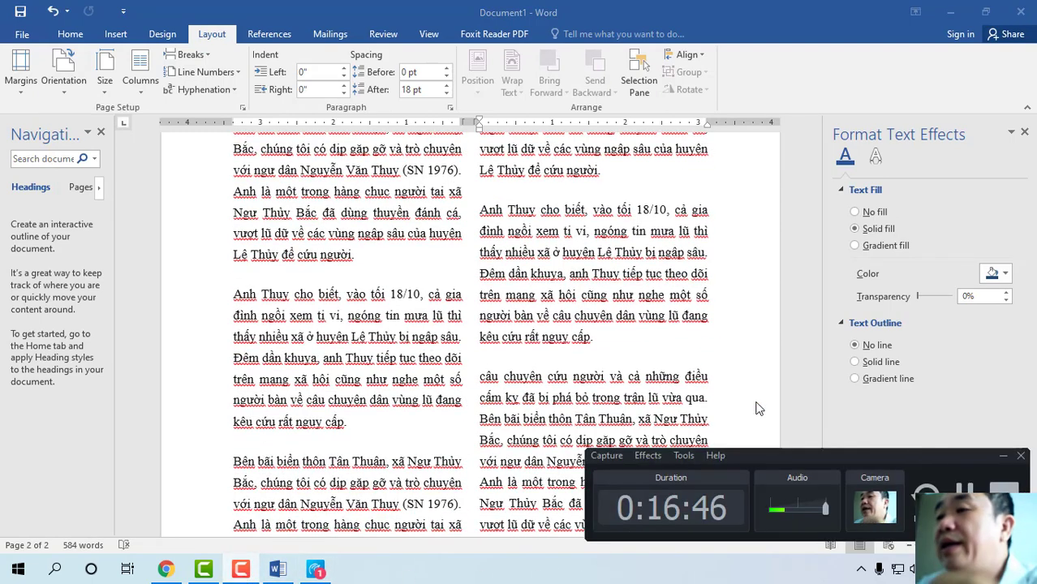